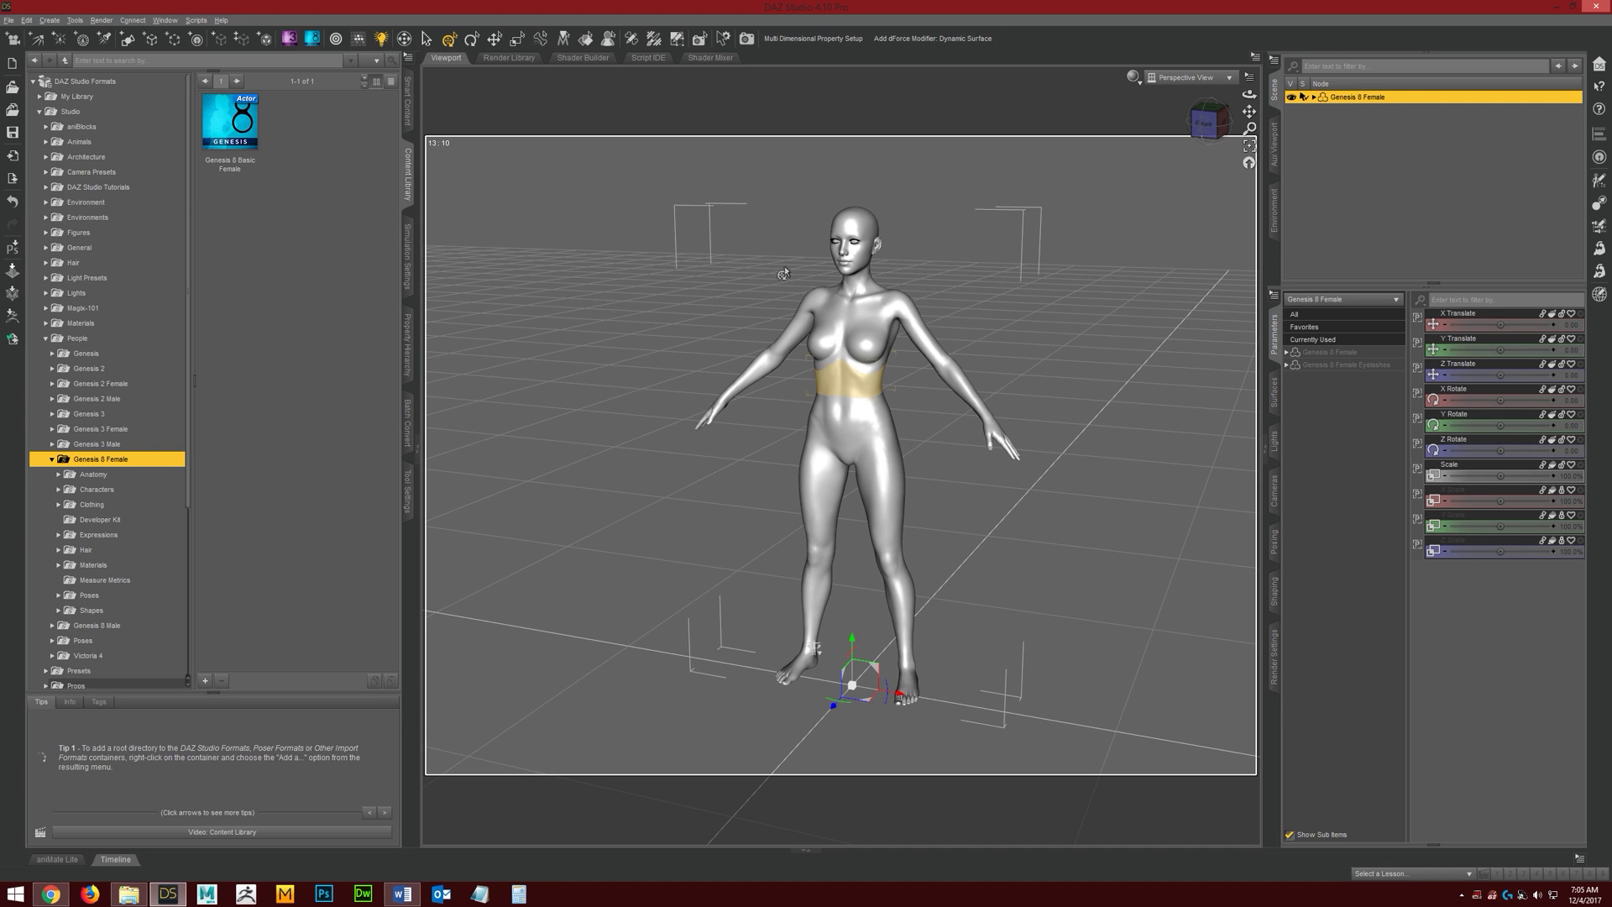
- Load Stella_Body_01.03 and Stella_Head_01.07 OBJs as morphs with Morph Loader Pro, then list Morphs
{"action": "left_click", "coordinate": [1600, 272]}
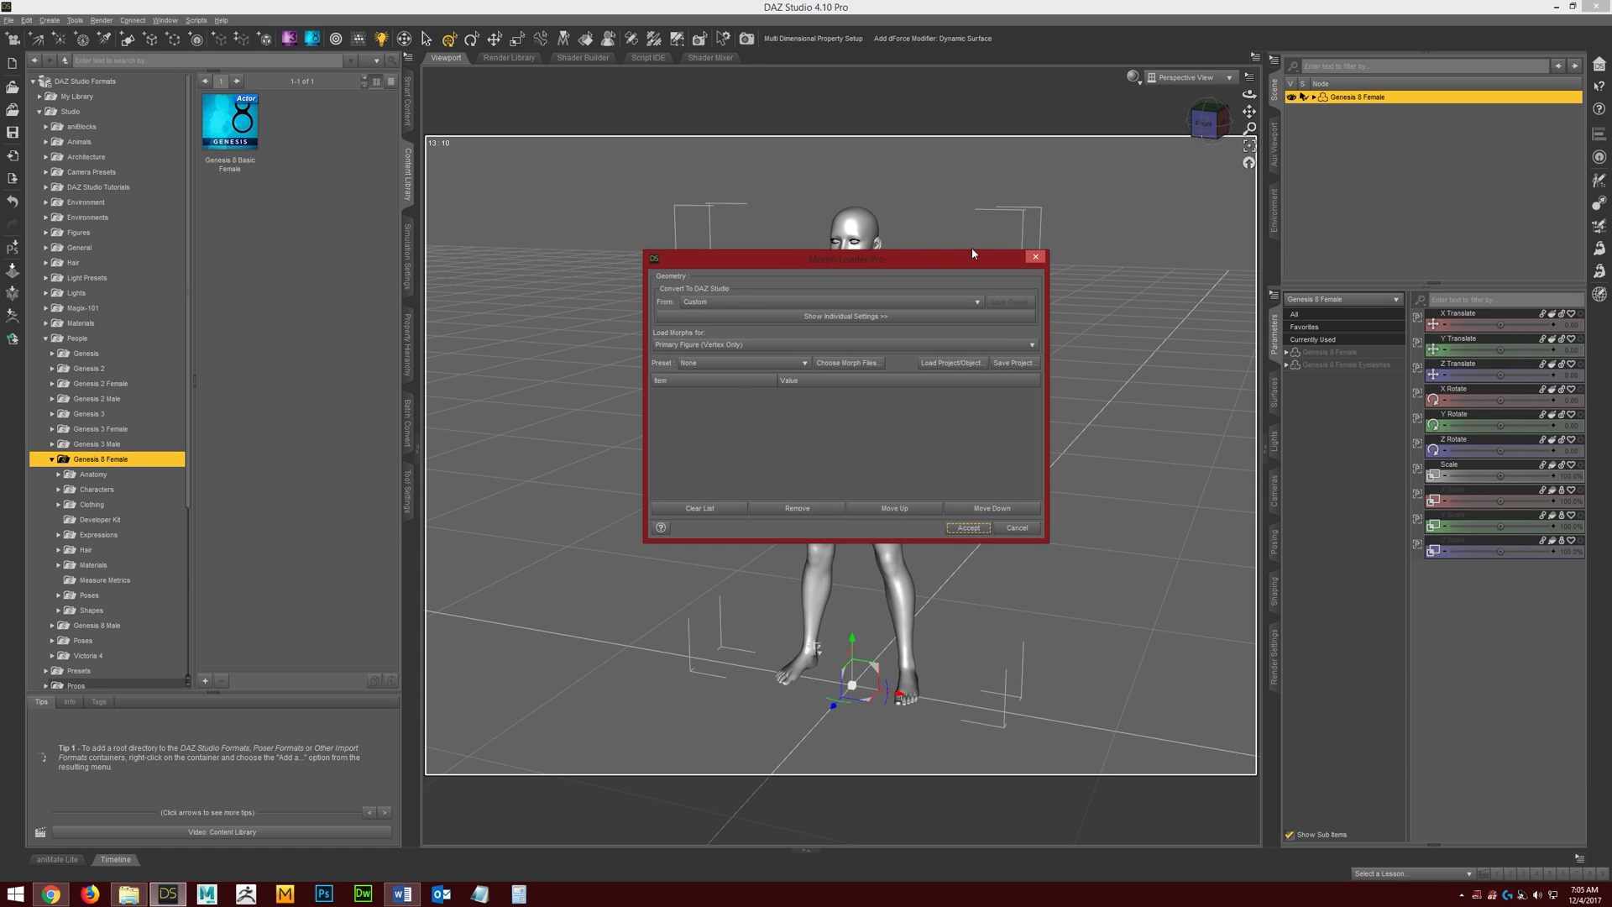
{"action": "left_click", "coordinate": [848, 362]}
{"action": "left_click", "coordinate": [888, 400]}
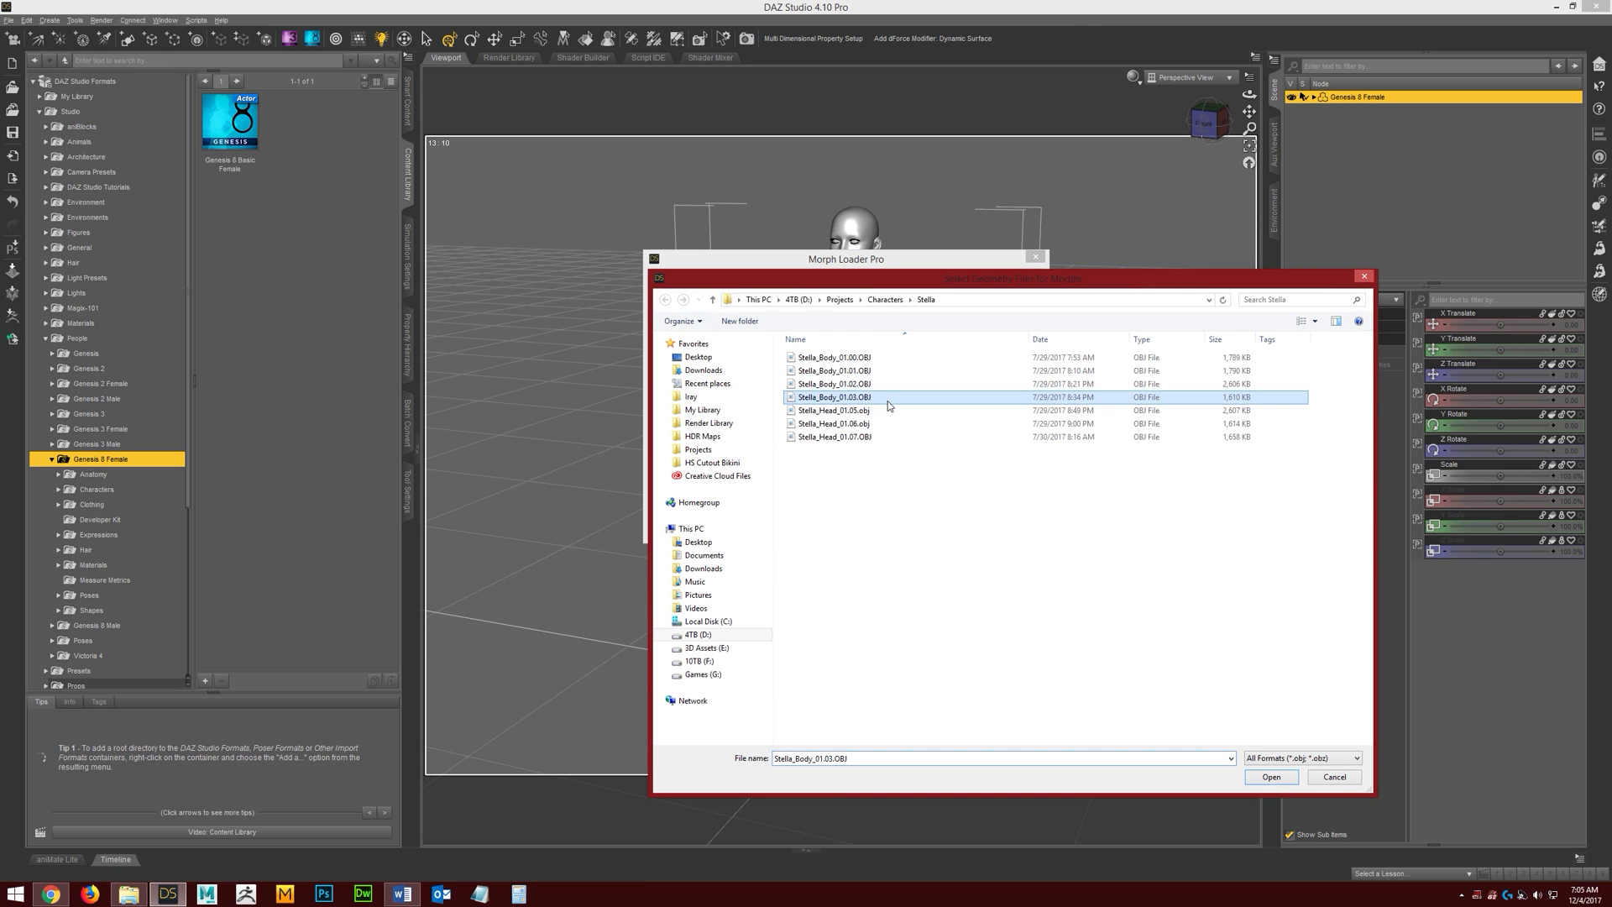
{"action": "left_click", "coordinate": [857, 438], "text": "ctrl"}
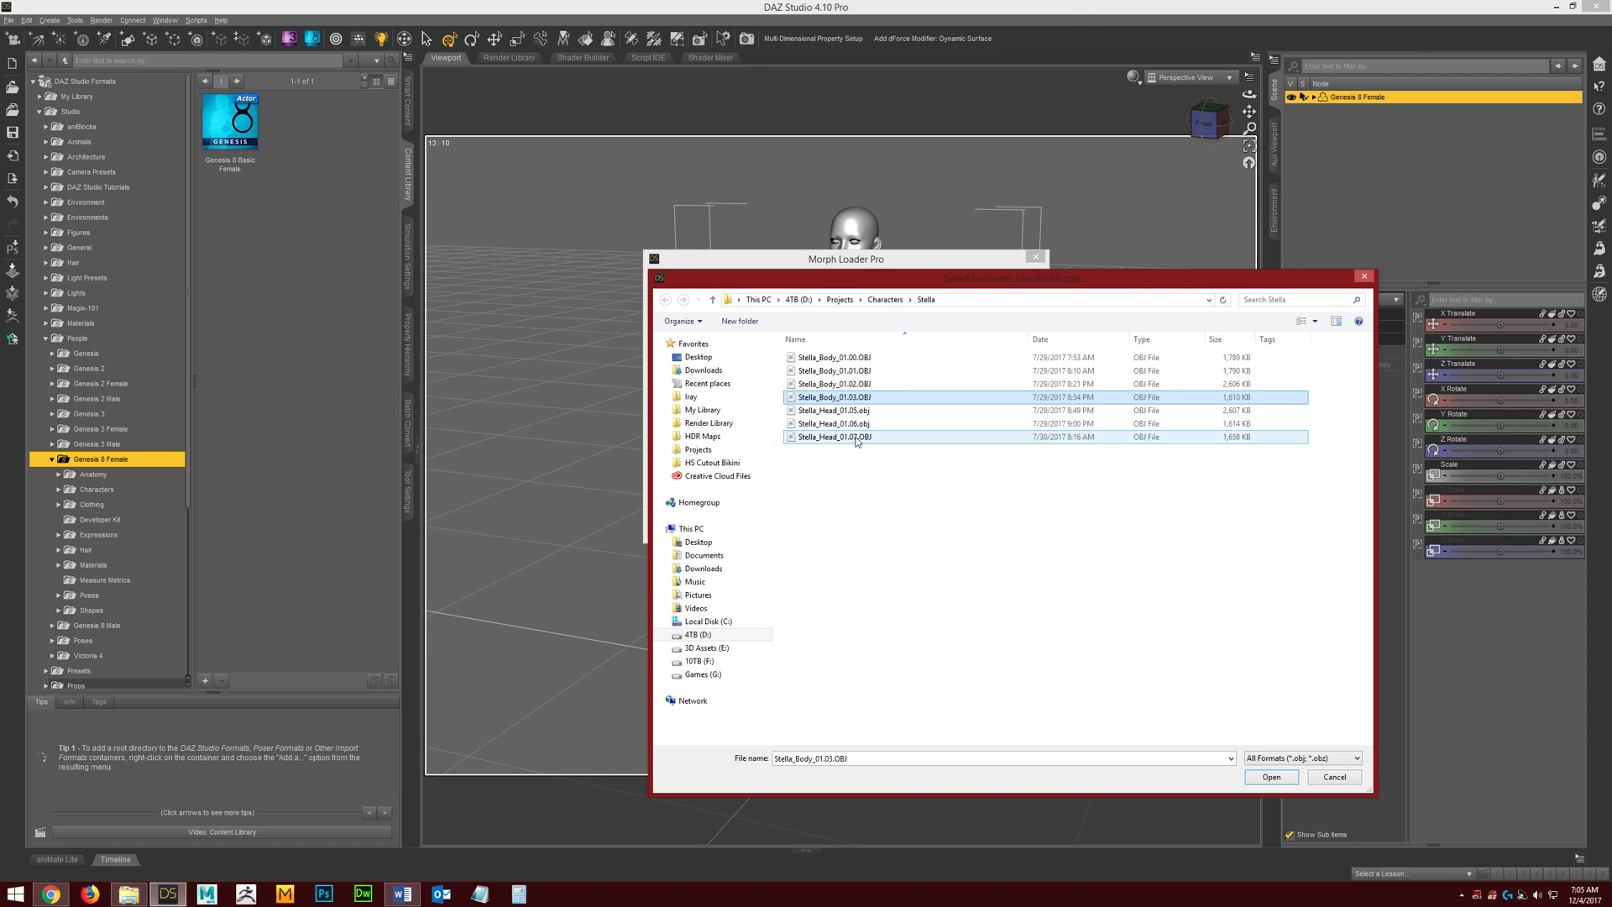
{"action": "left_click", "coordinate": [1277, 782]}
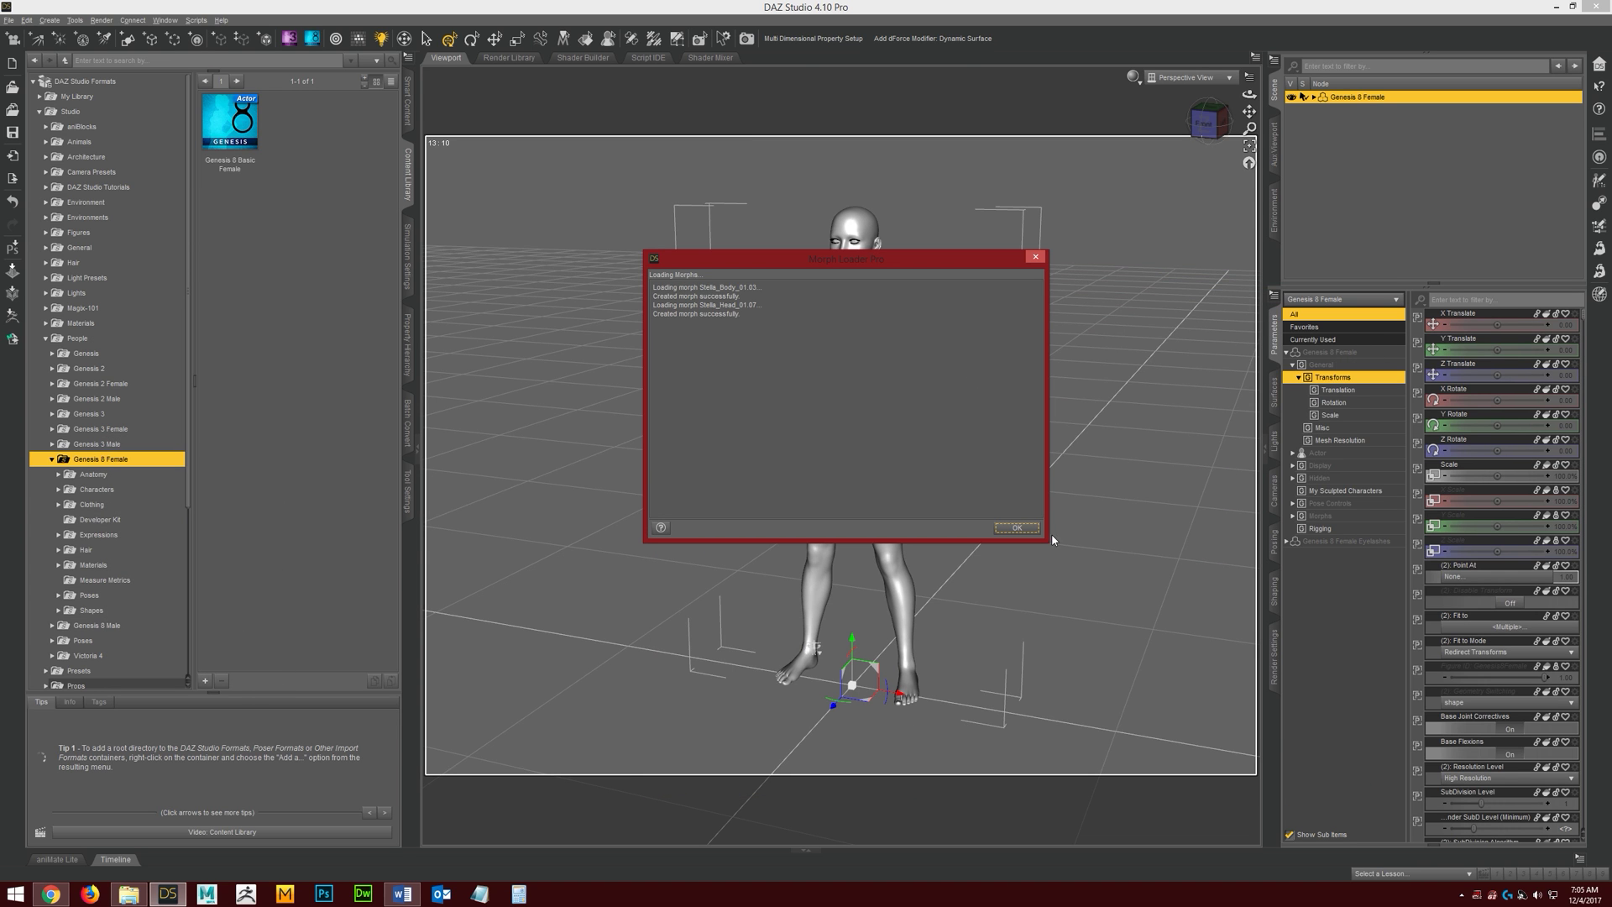
{"action": "left_click", "coordinate": [1017, 527]}
{"action": "left_click", "coordinate": [1322, 516]}
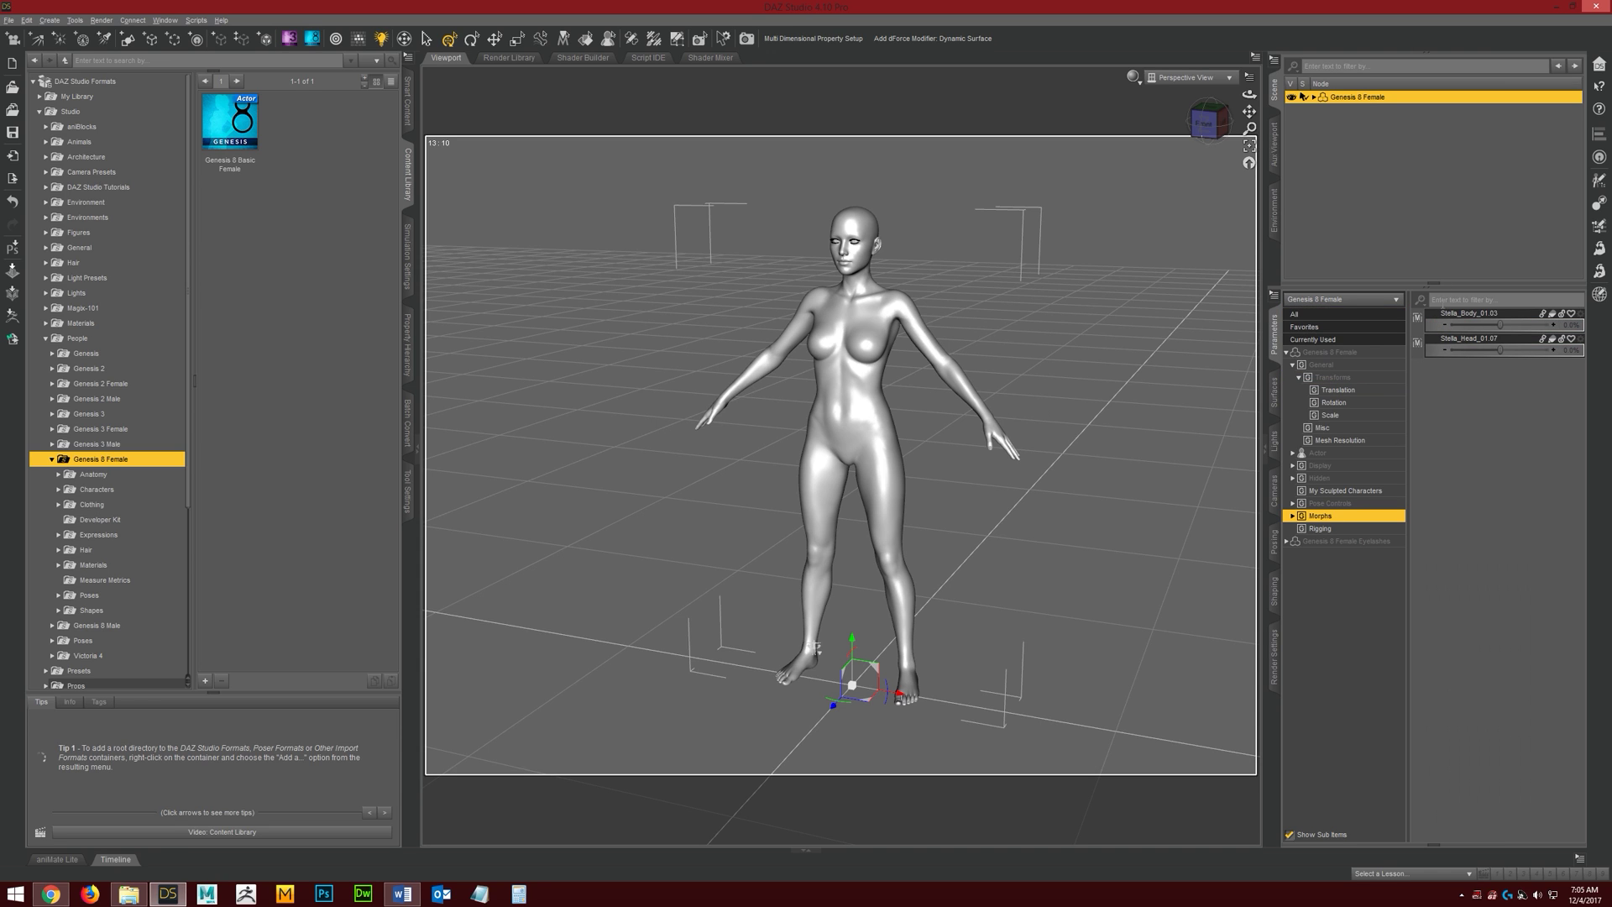
- Show the skeleton with the Joint Editor, face the figure frontally, and dial Stella_Body_01.03 to 100%
{"action": "left_click", "coordinate": [631, 40]}
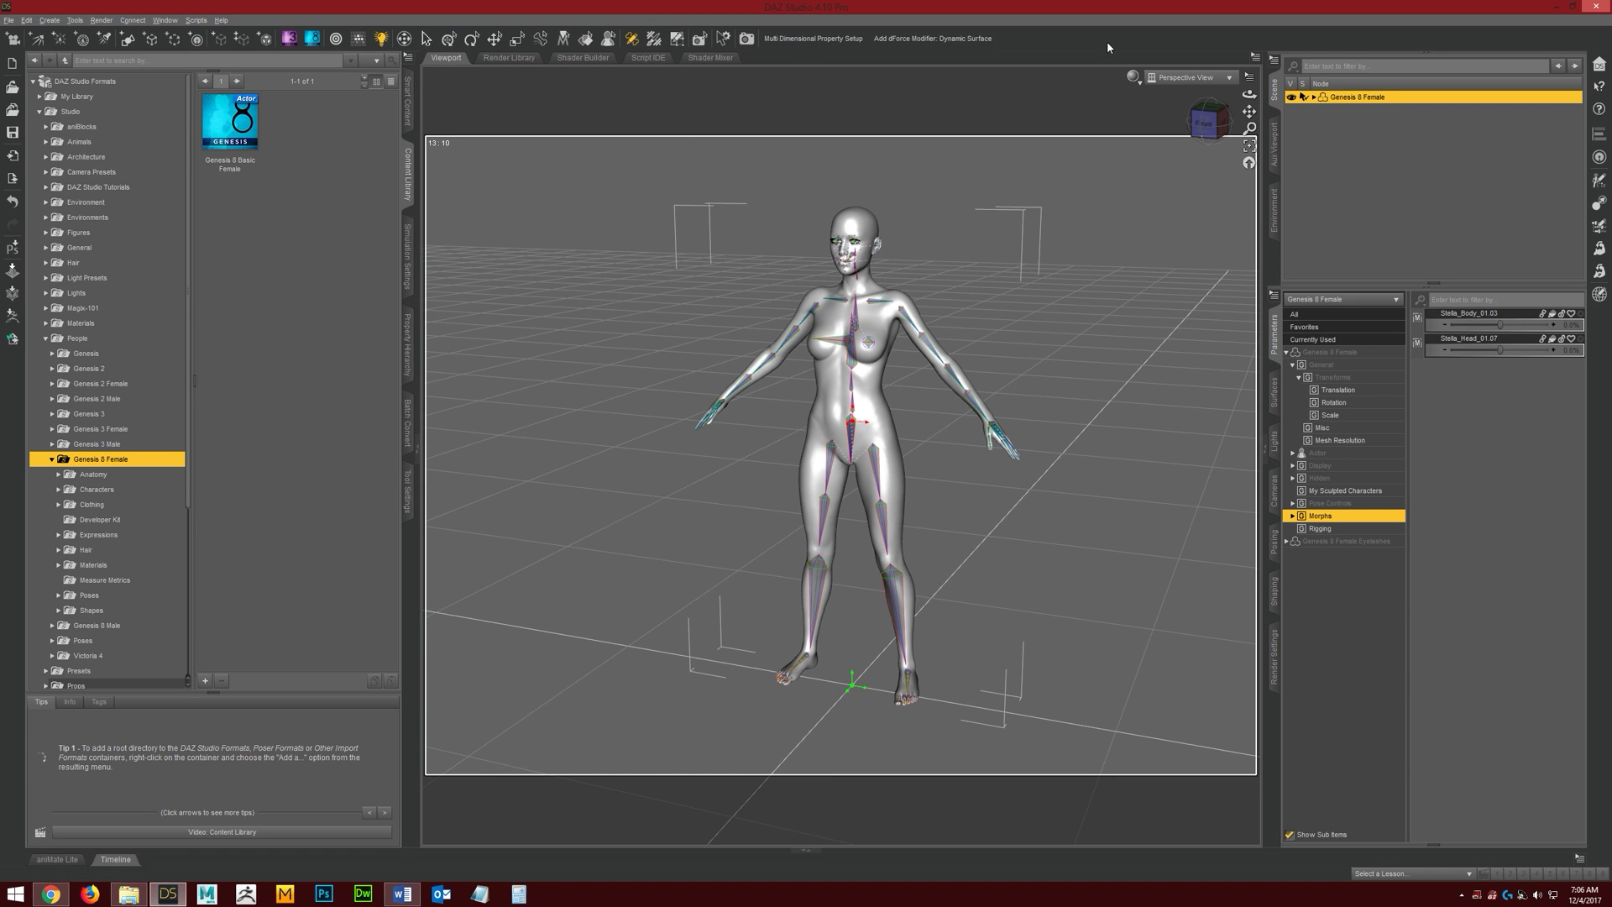
{"action": "left_click_drag", "start_coordinate": [1249, 94], "coordinate": [1244, 94]}
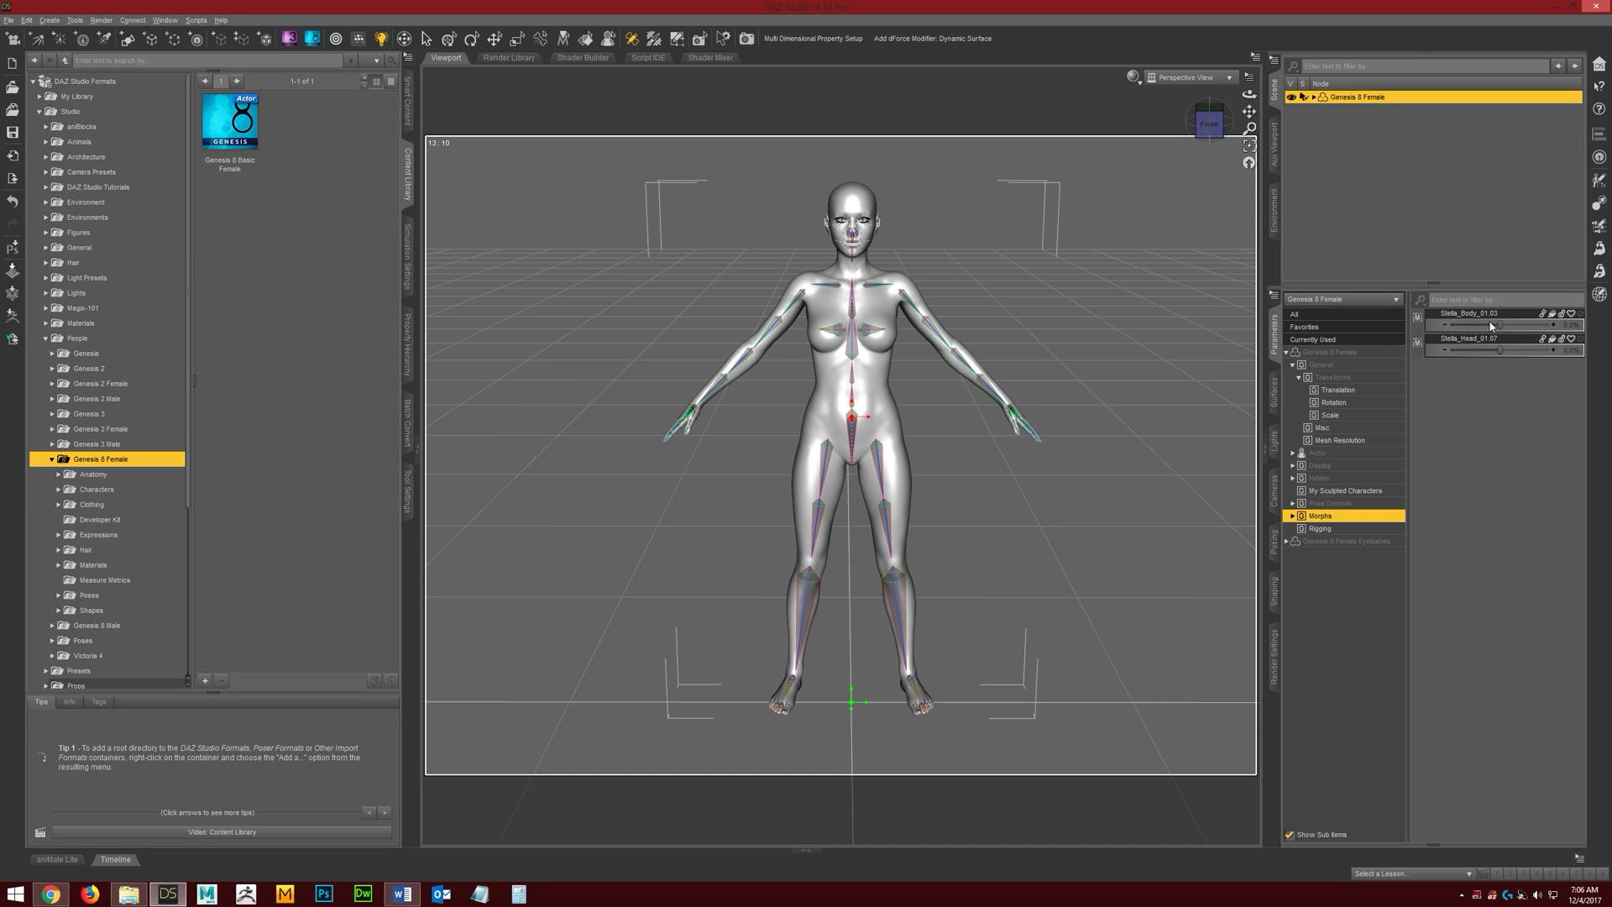
{"action": "left_click_drag", "start_coordinate": [1501, 324], "coordinate": [1552, 326]}
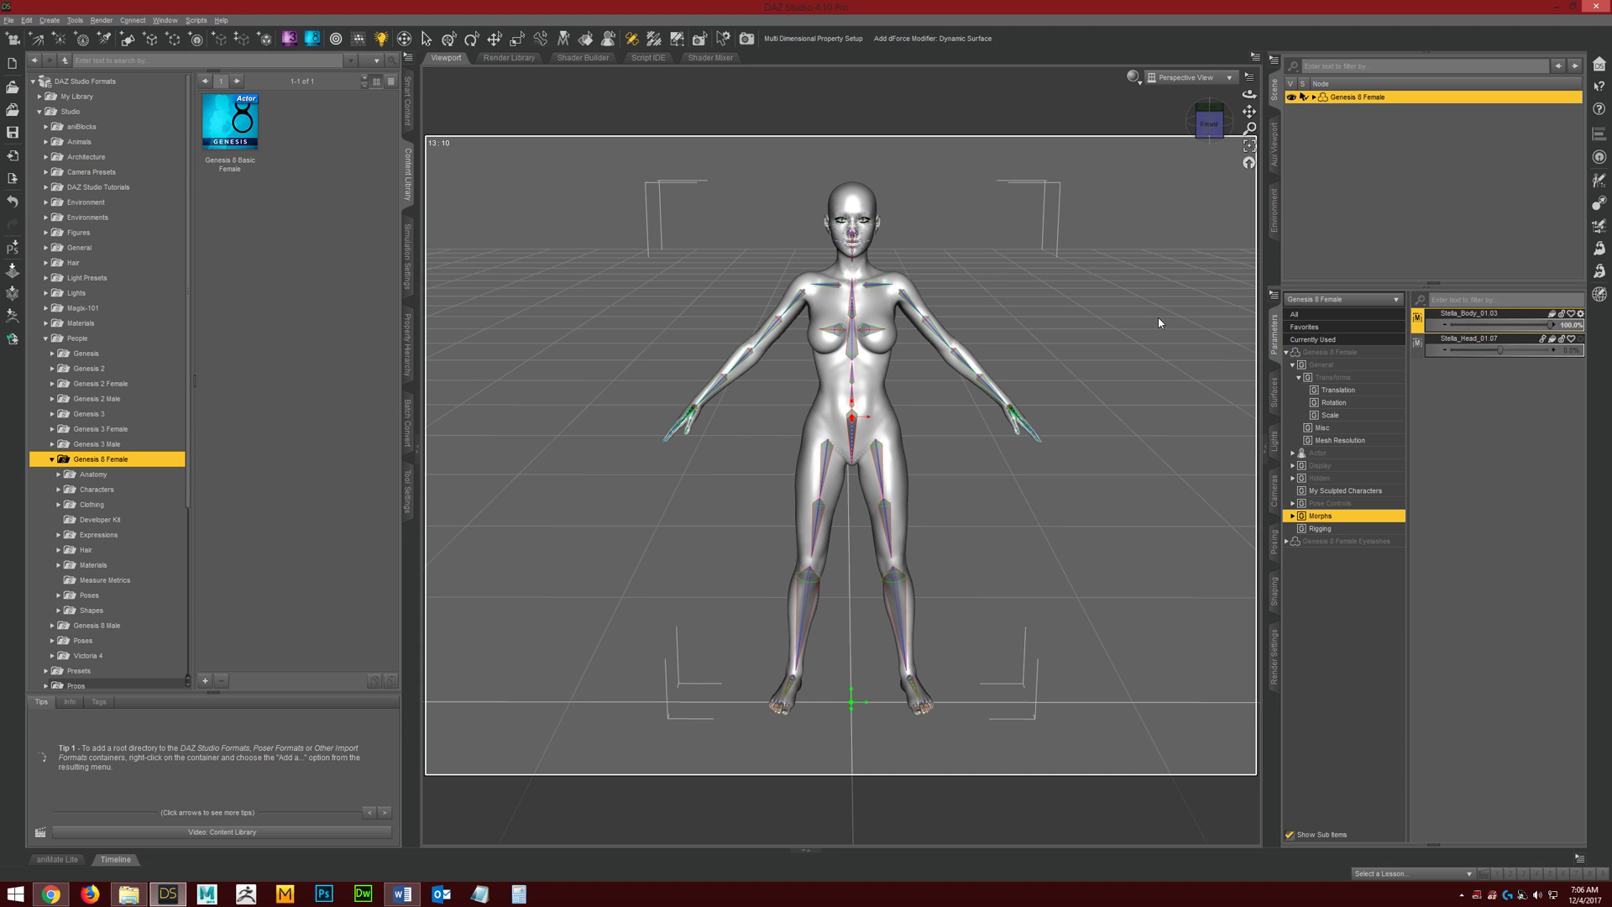
{"action": "left_click", "coordinate": [27, 19]}
- Open Edit > Figure > Rigging > Adjust Rigging To Shape
{"action": "mouse_move", "coordinate": [63, 130]}
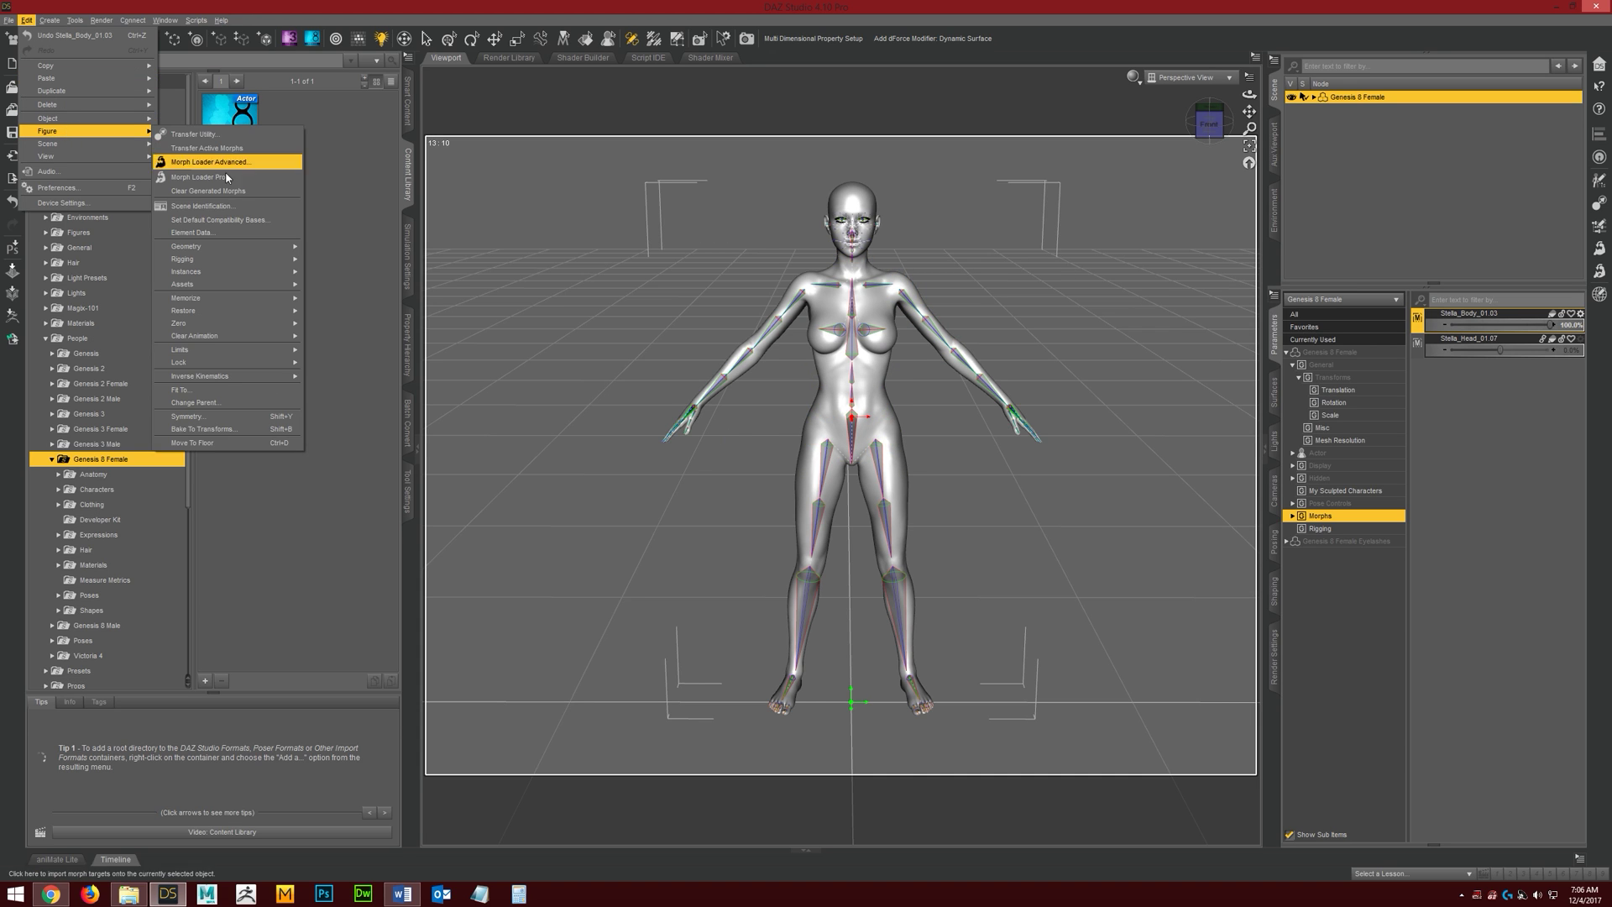
{"action": "mouse_move", "coordinate": [207, 270]}
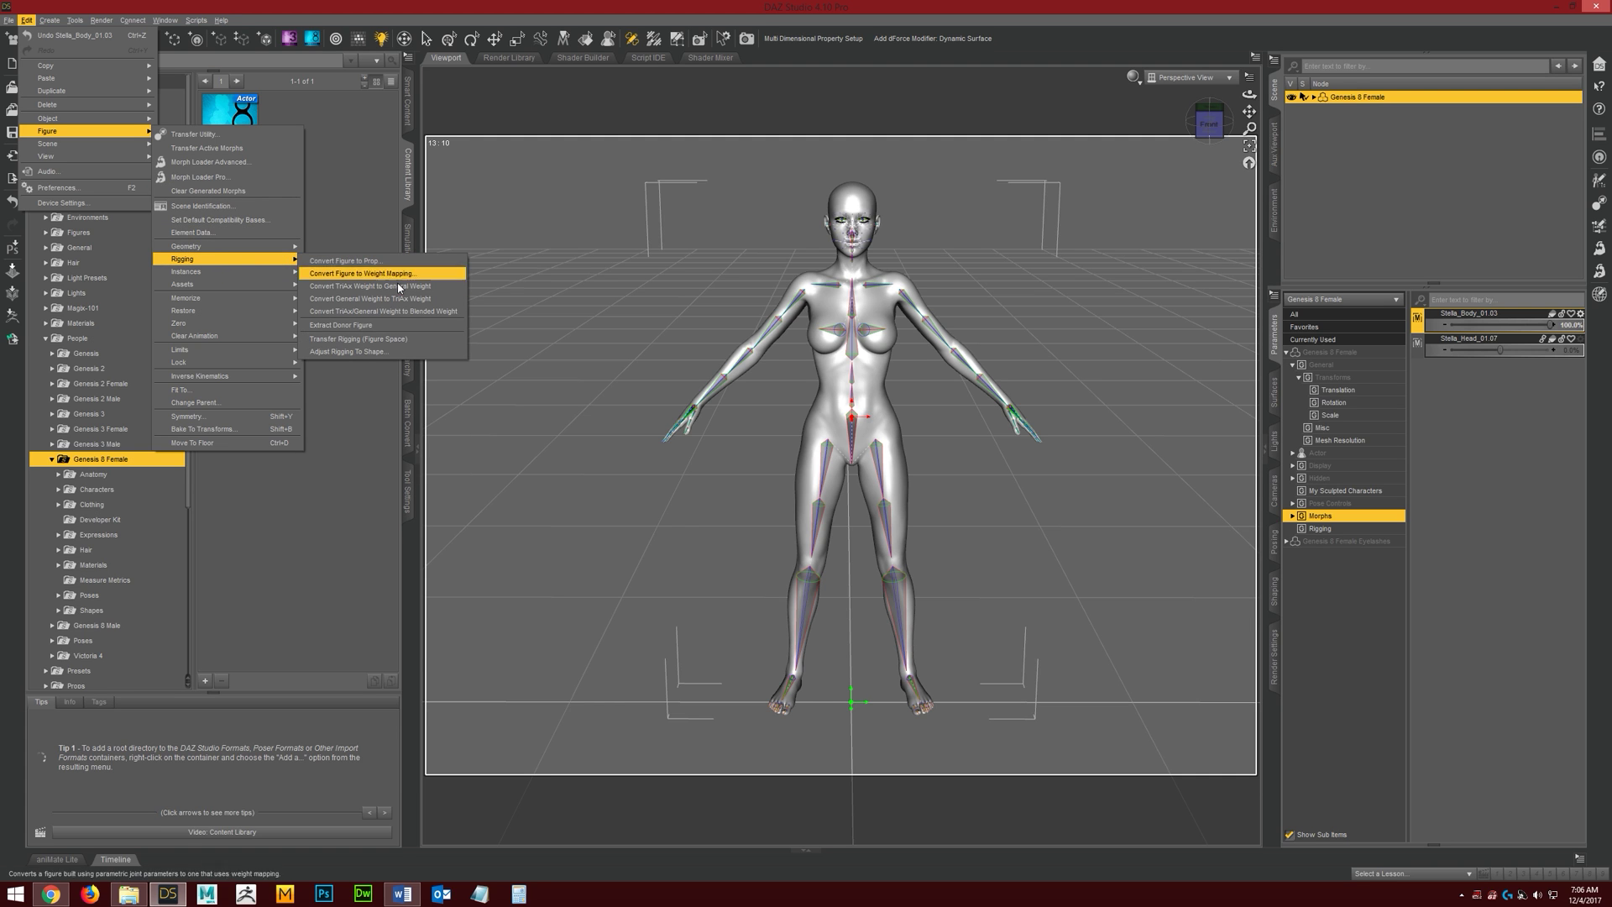
{"action": "left_click", "coordinate": [370, 352]}
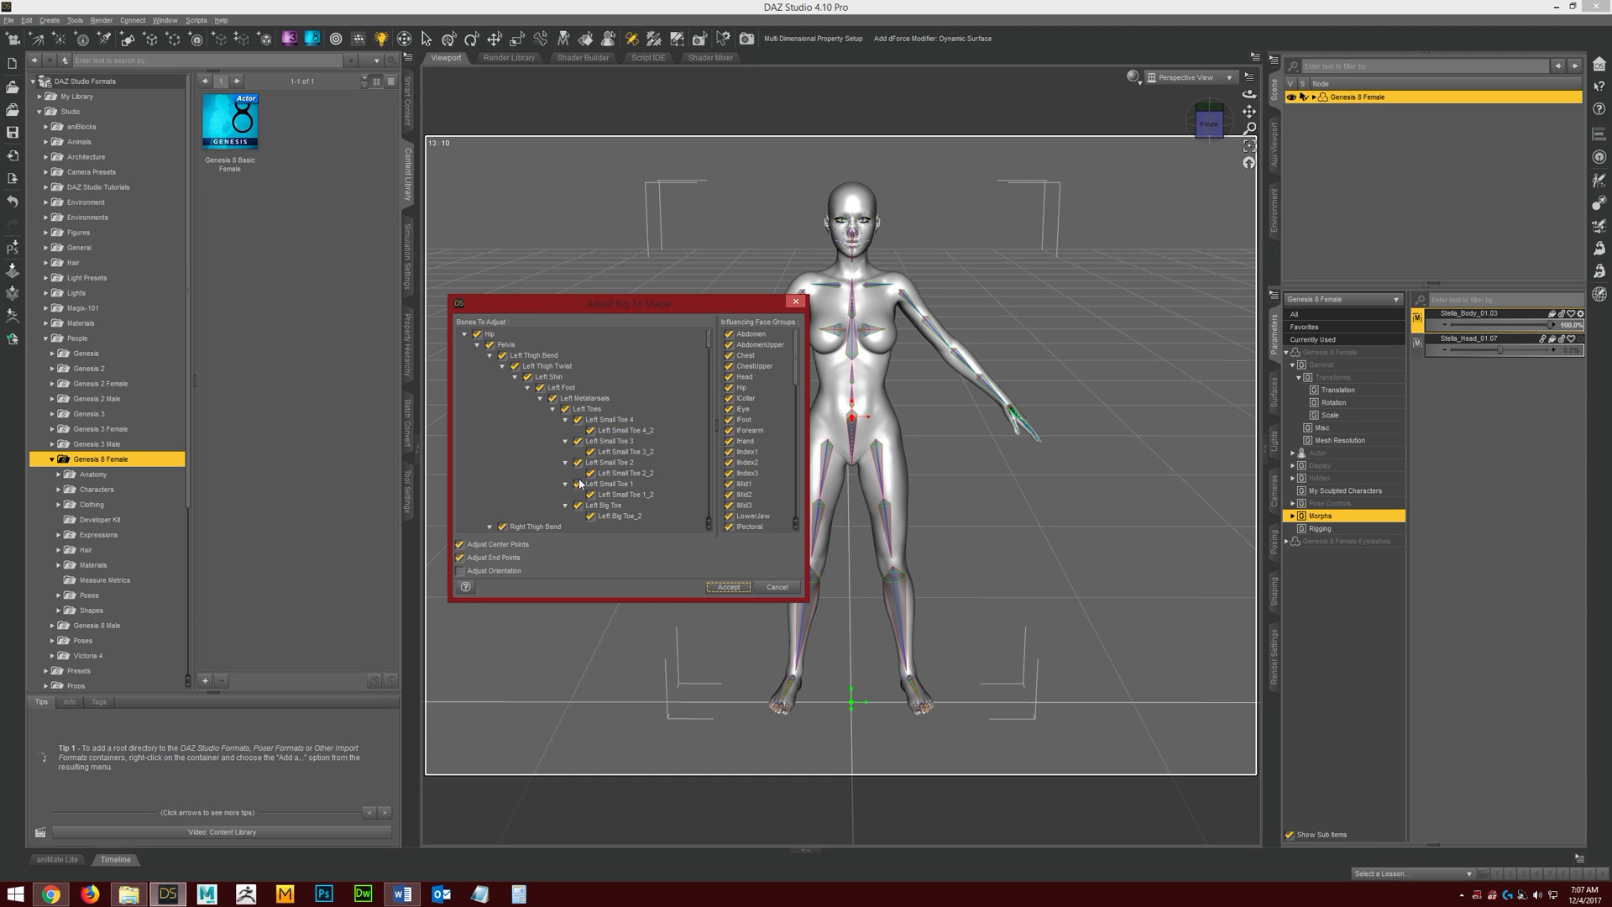
- Widen the dialog, collapse Pelvis, Left Collar and Right Collar, and select the Head bone
{"action": "left_click_drag", "start_coordinate": [808, 356], "coordinate": [837, 353]}
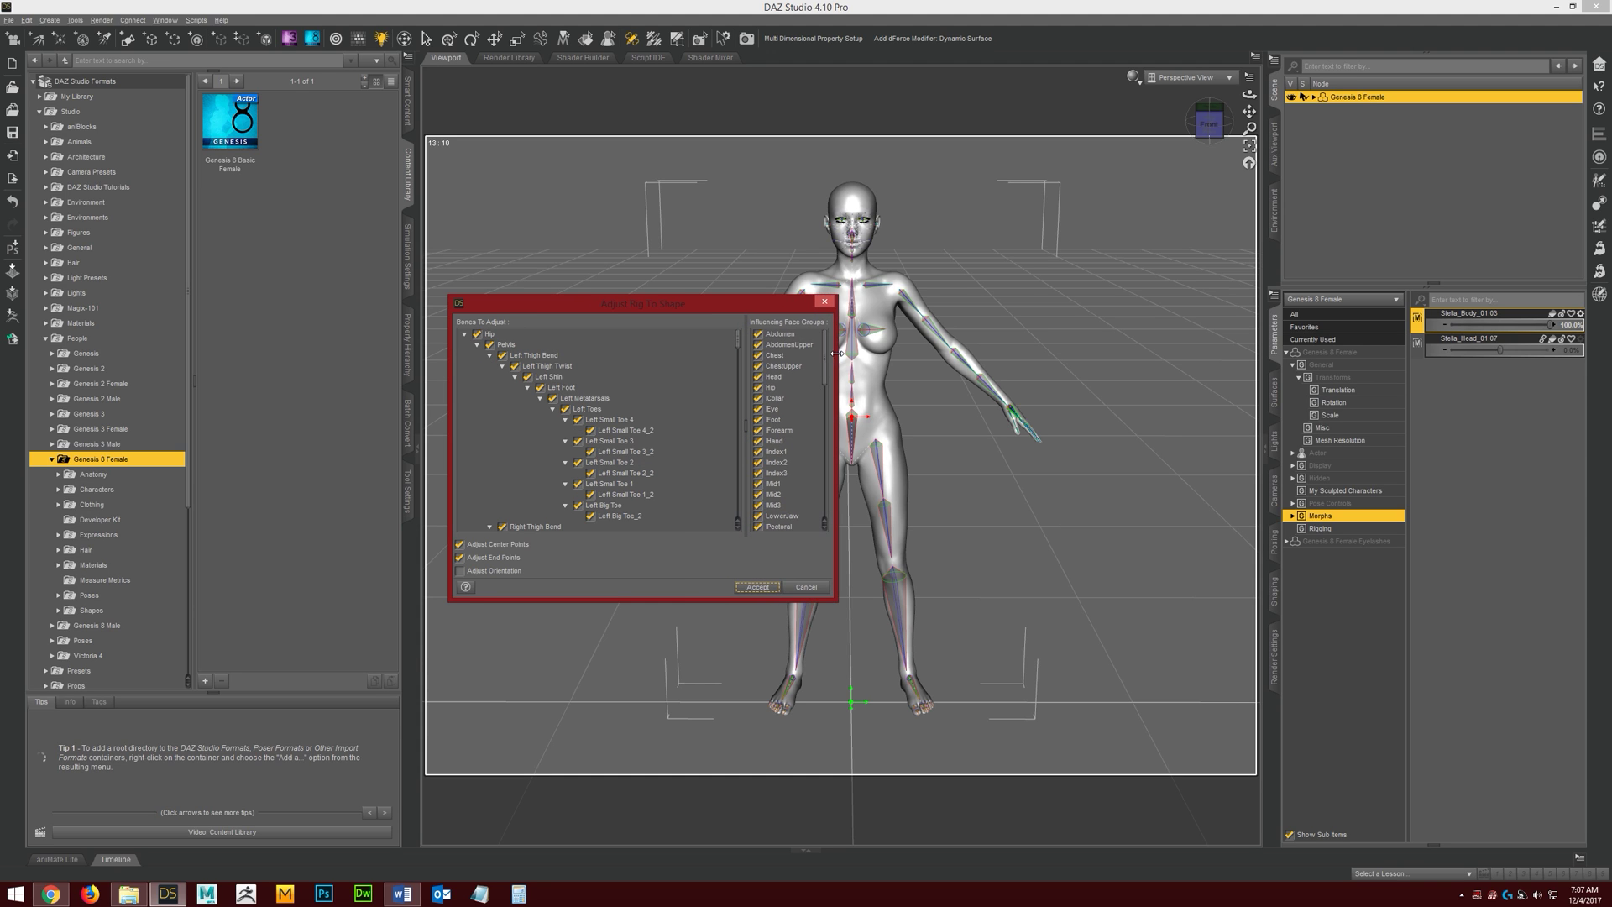
{"action": "left_click_drag", "start_coordinate": [746, 454], "coordinate": [724, 458]}
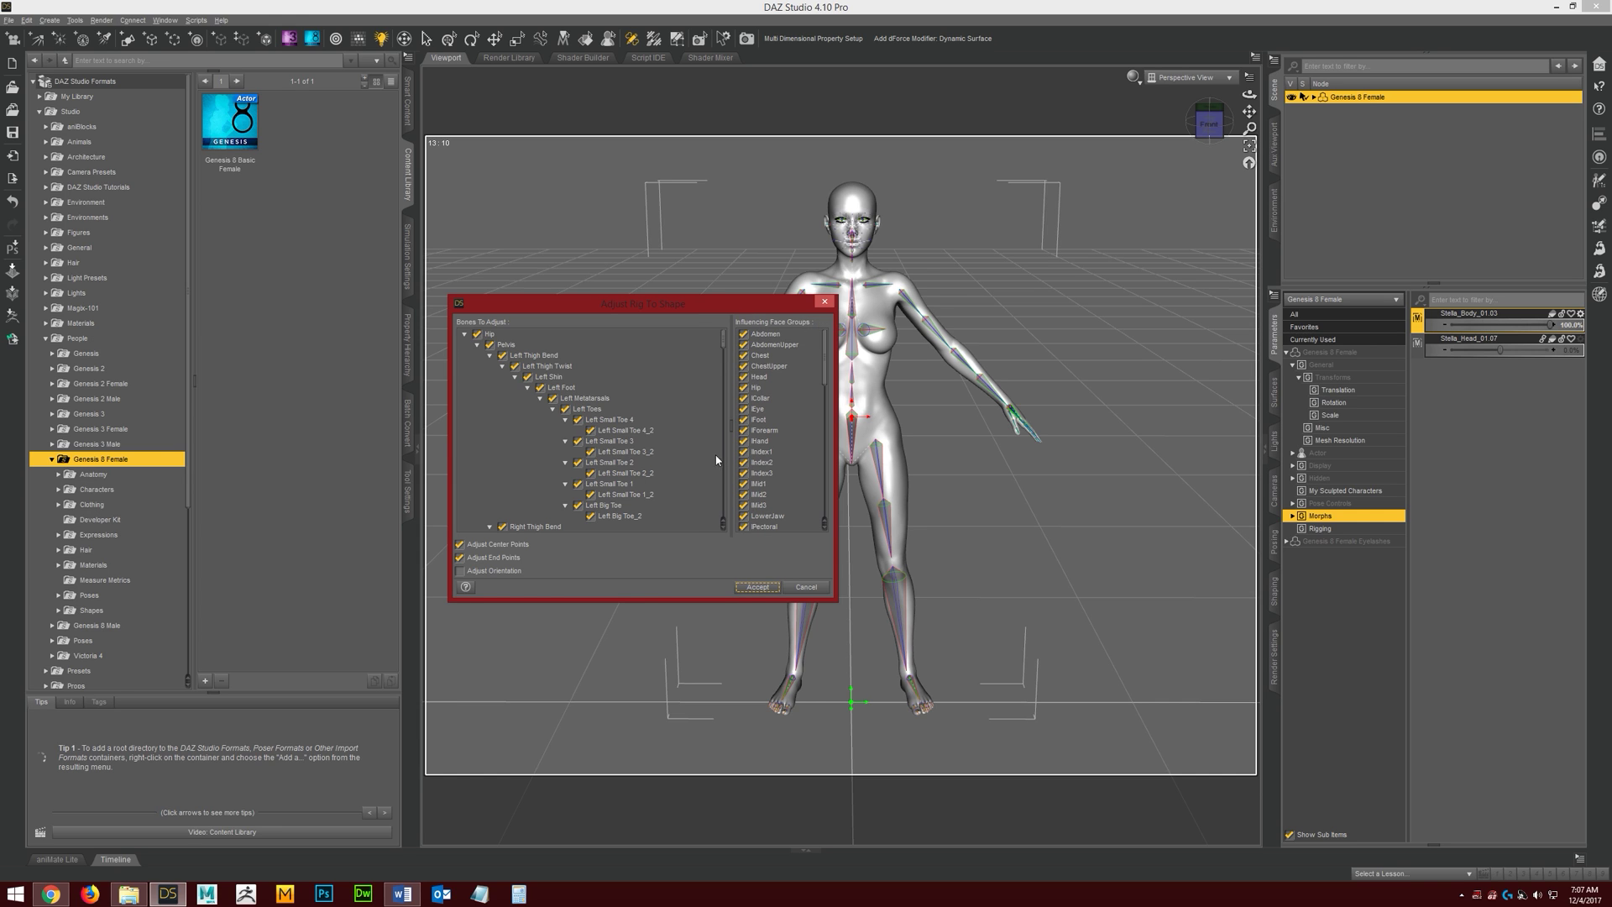
{"action": "left_click", "coordinate": [477, 344]}
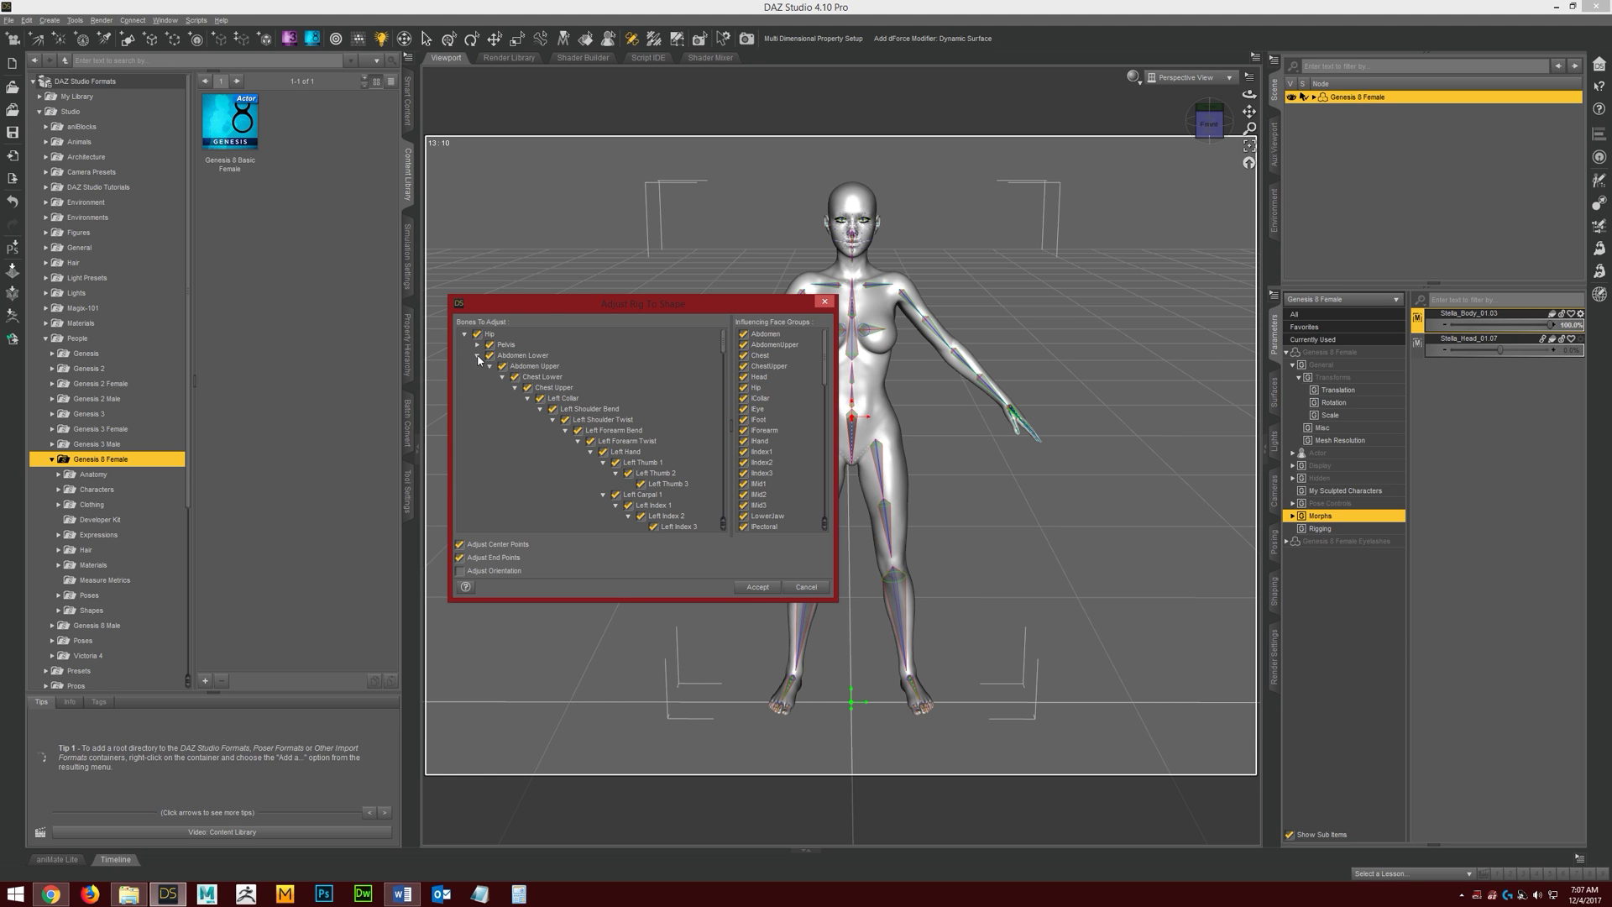
{"action": "left_click", "coordinate": [527, 398]}
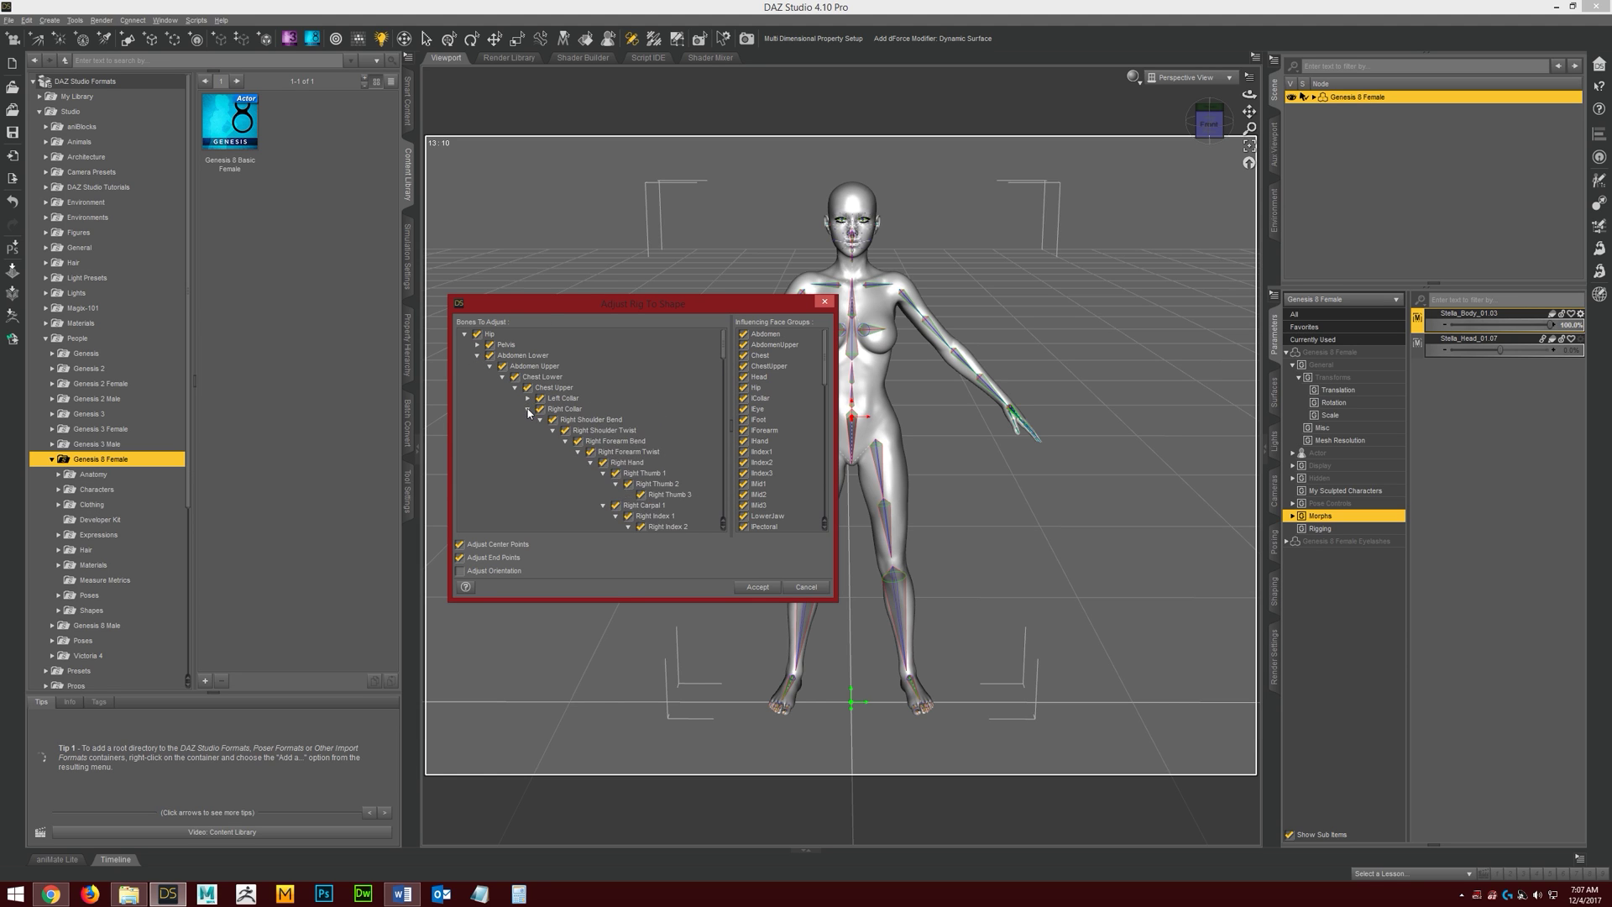
{"action": "left_click", "coordinate": [528, 409]}
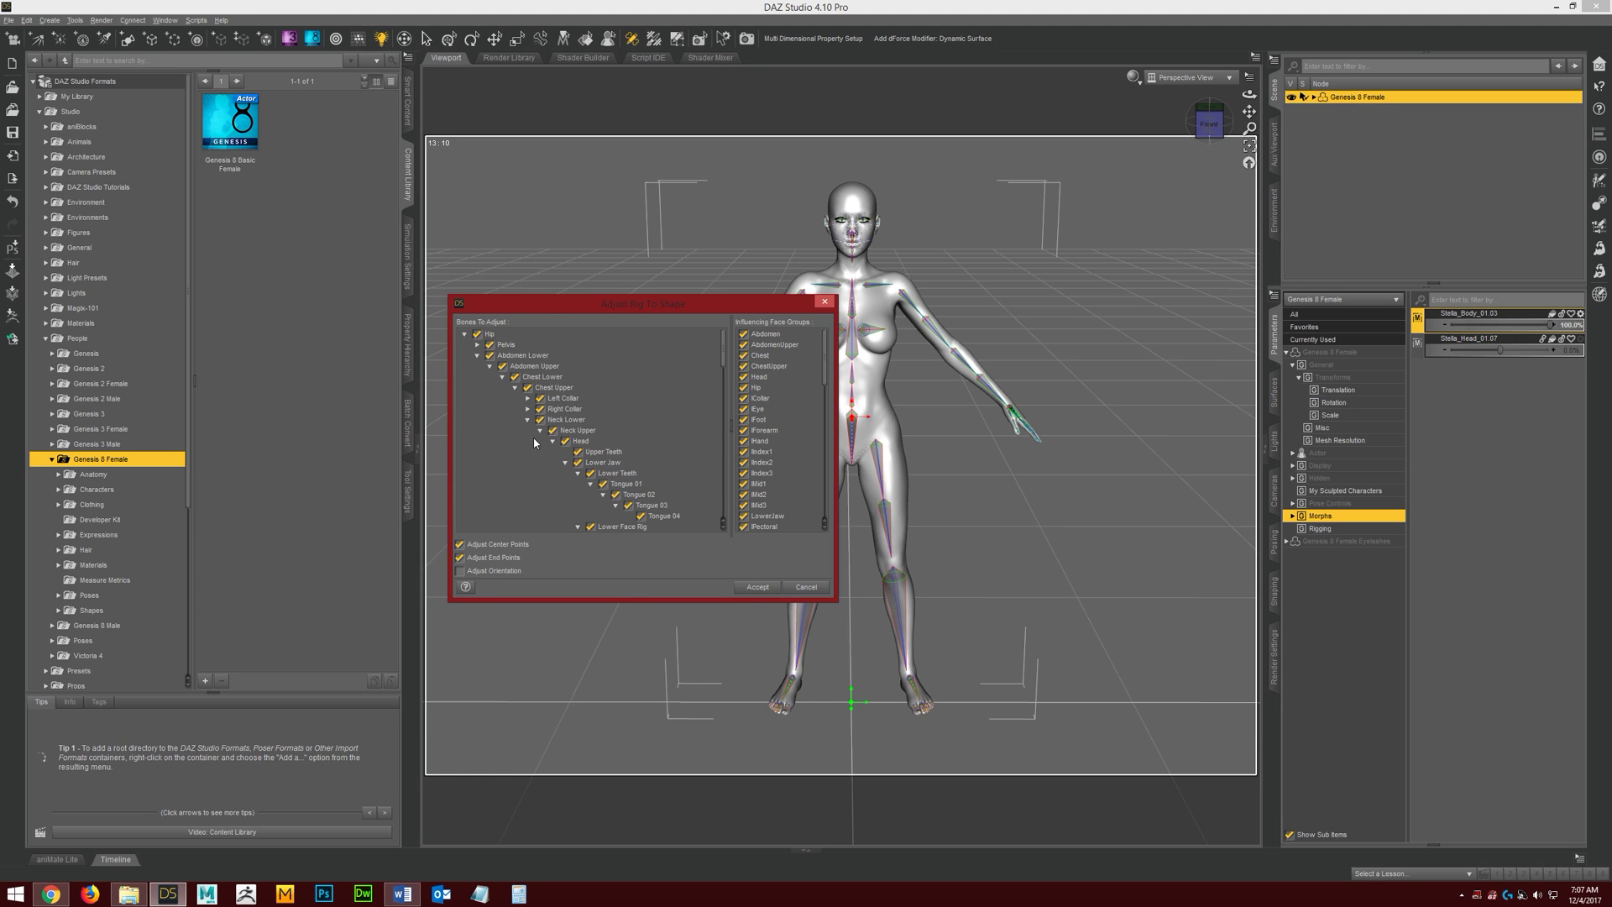
{"action": "left_click", "coordinate": [589, 446]}
- Uncheck the Head bone and its children, then accept the rig-to-shape adjustment
{"action": "right_click", "coordinate": [590, 446]}
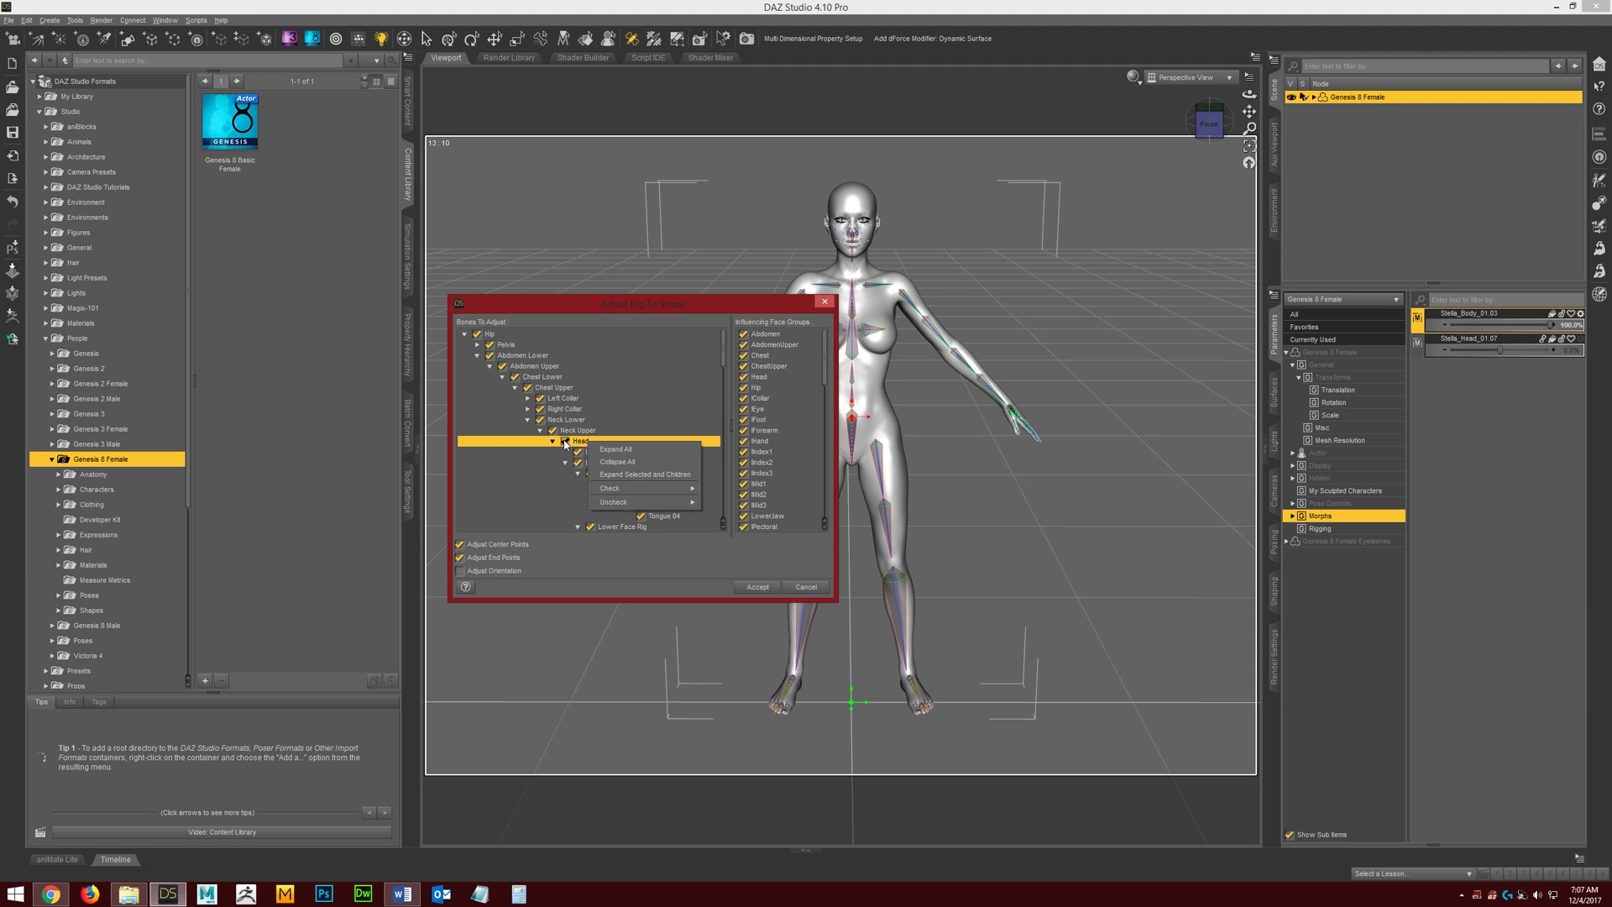
{"action": "mouse_move", "coordinate": [639, 494]}
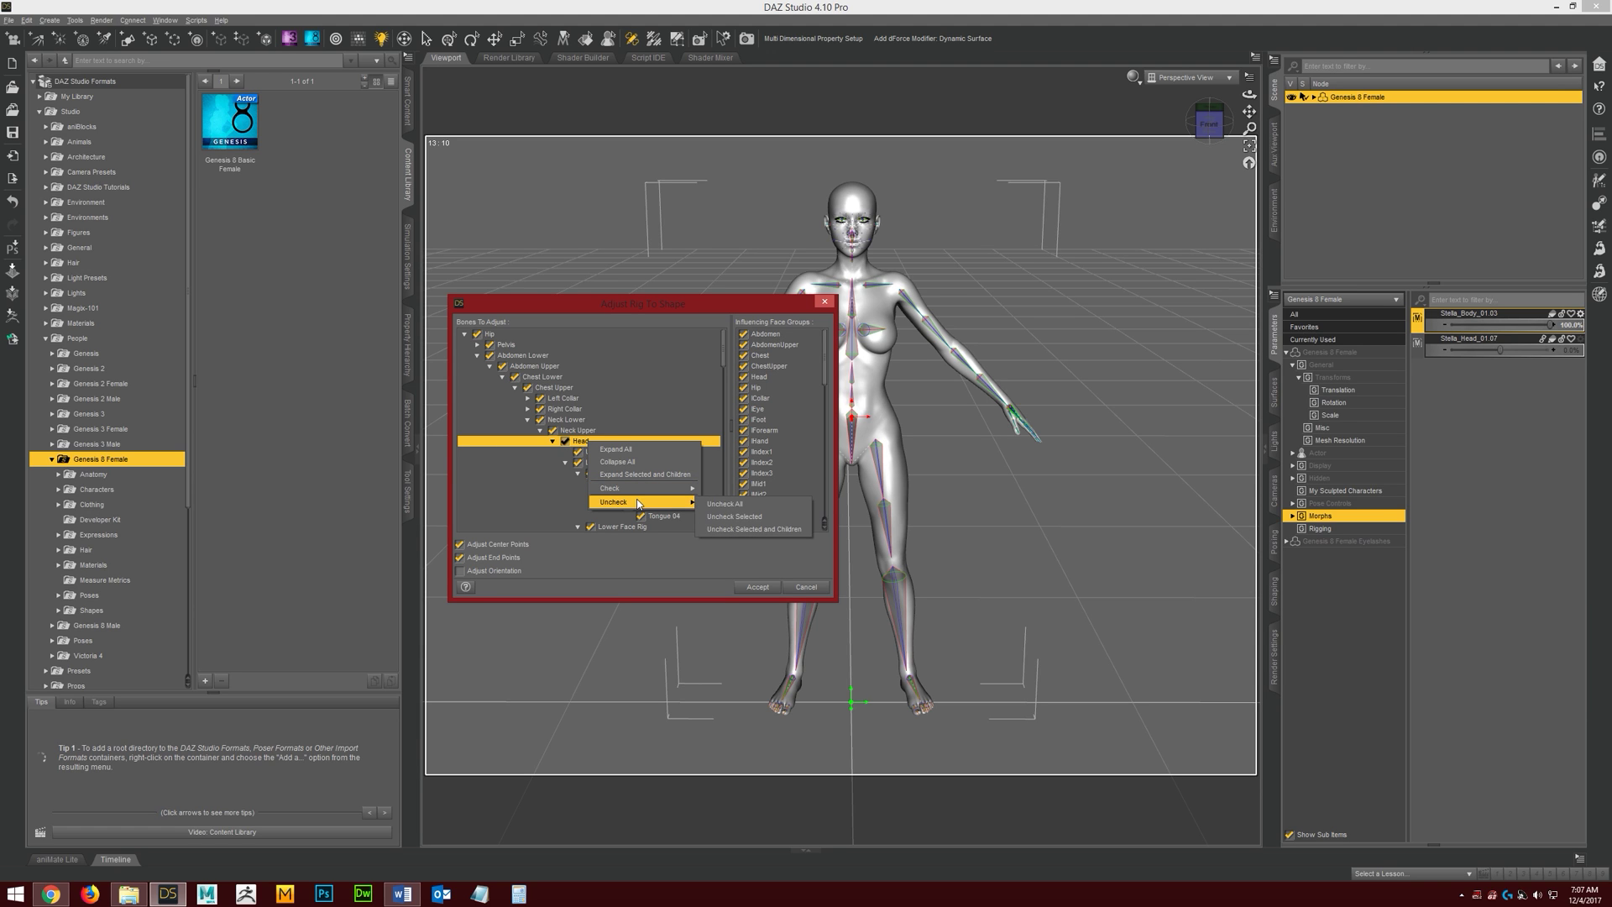
{"action": "left_click", "coordinate": [769, 531]}
{"action": "left_click_drag", "start_coordinate": [721, 360], "coordinate": [842, 332]}
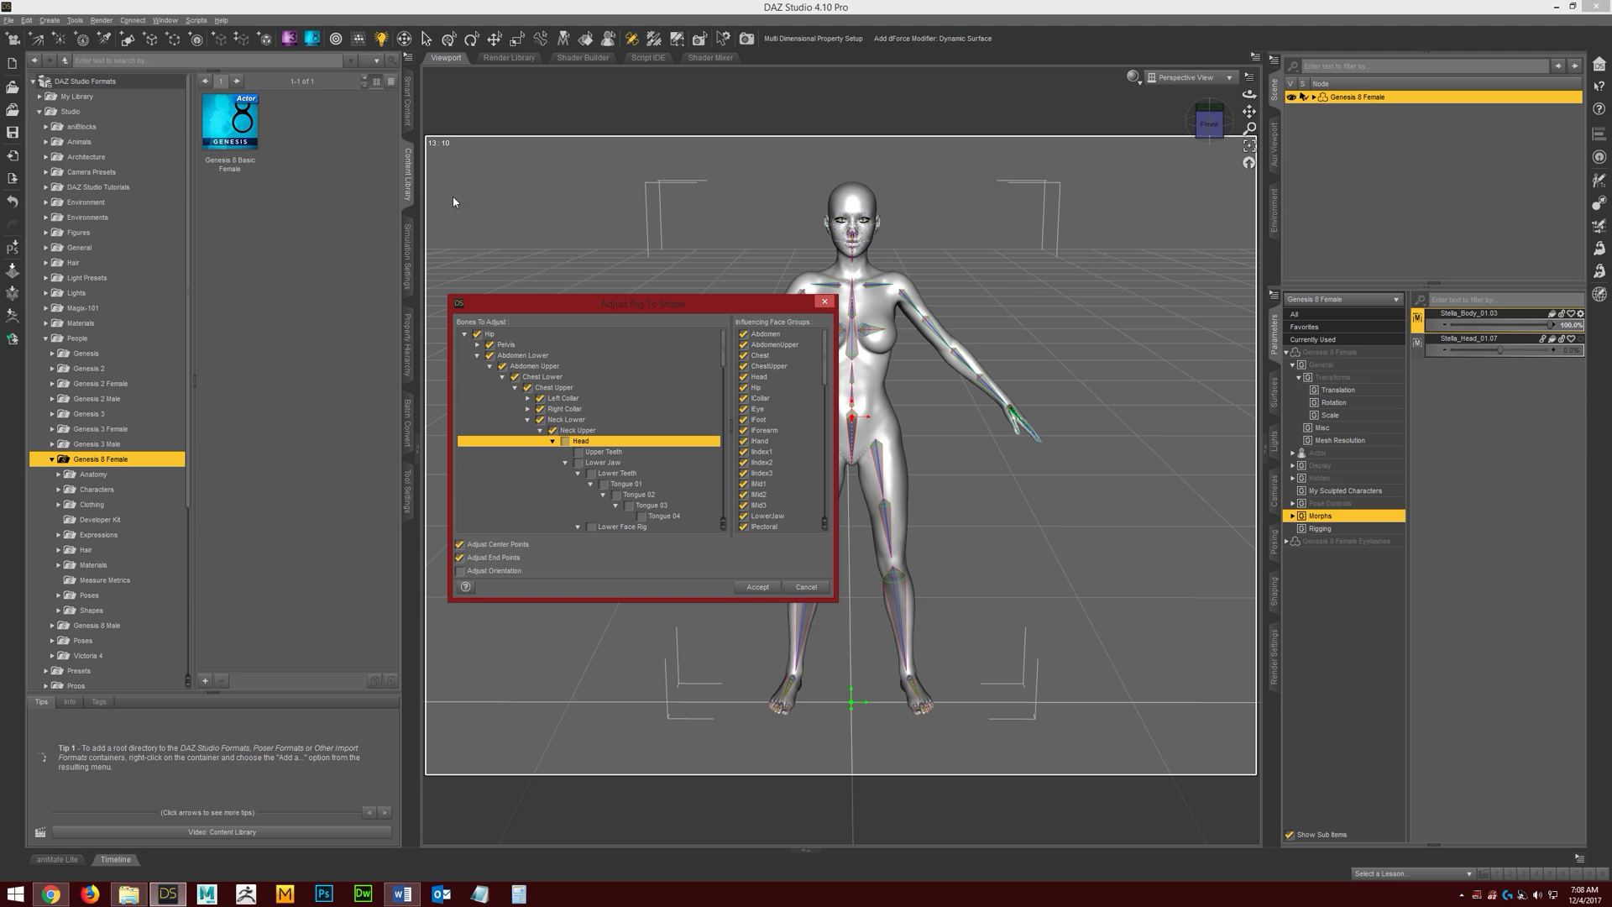
{"action": "left_click_drag", "start_coordinate": [743, 564], "coordinate": [519, 515]}
{"action": "left_click", "coordinate": [534, 538]}
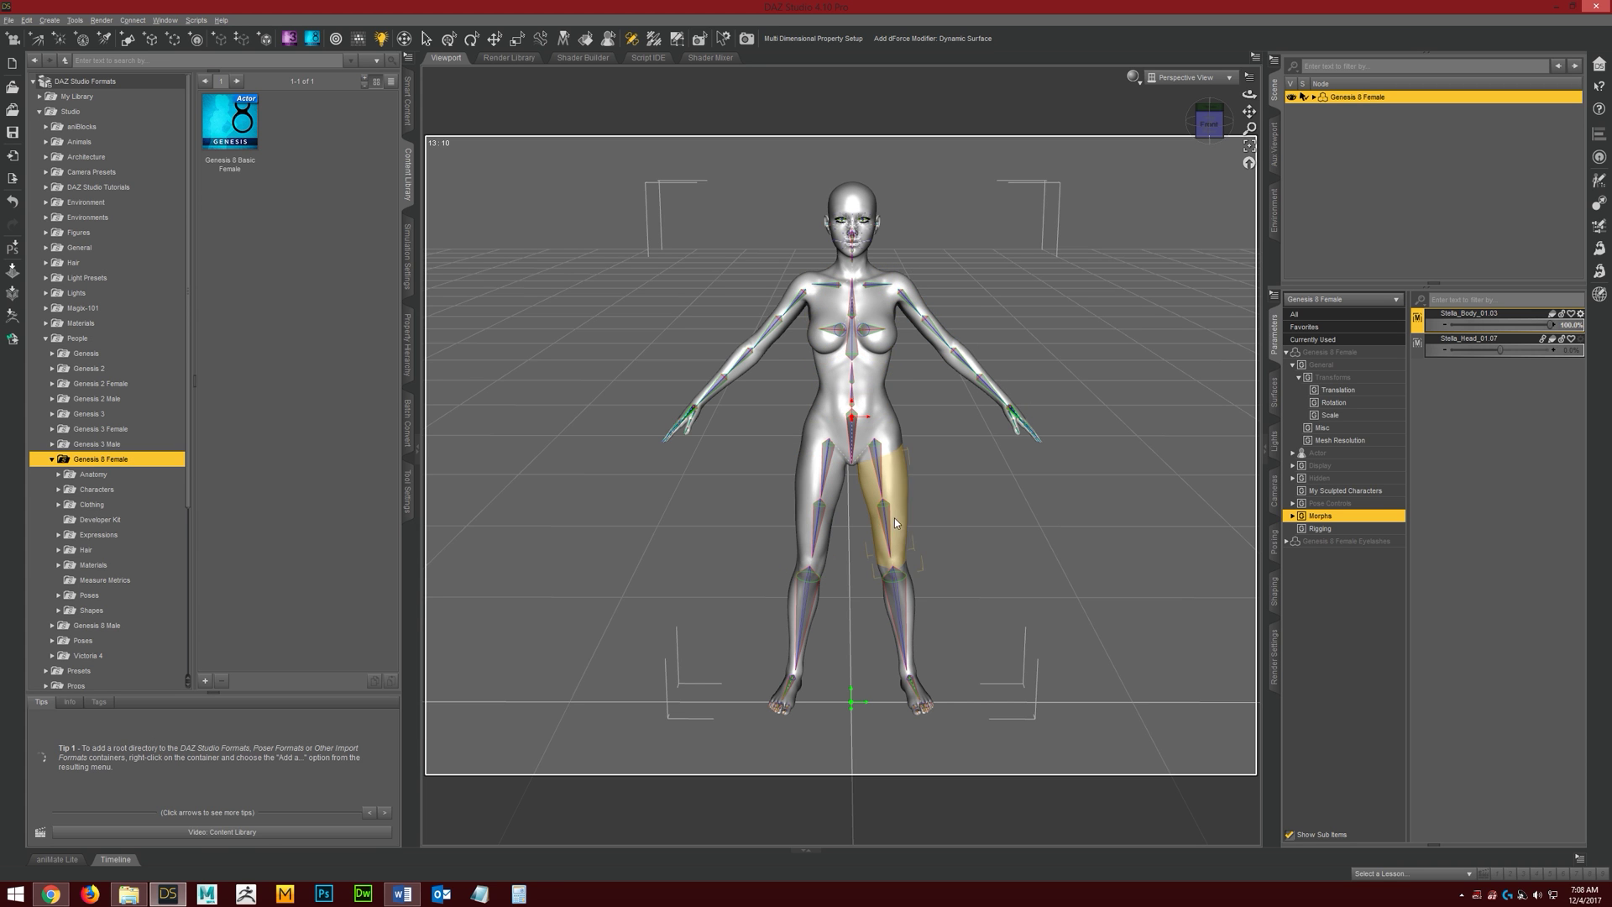
- After the Mean Value Weights calculation finishes, orbit down to inspect the refitted skeleton
{"action": "mouse_move", "coordinate": [1249, 95]}
{"action": "left_mouse_down"}
{"action": "mouse_move", "coordinate": [1241, 193]}
{"action": "mouse_move", "coordinate": [1249, 101]}
{"action": "left_mouse_up"}
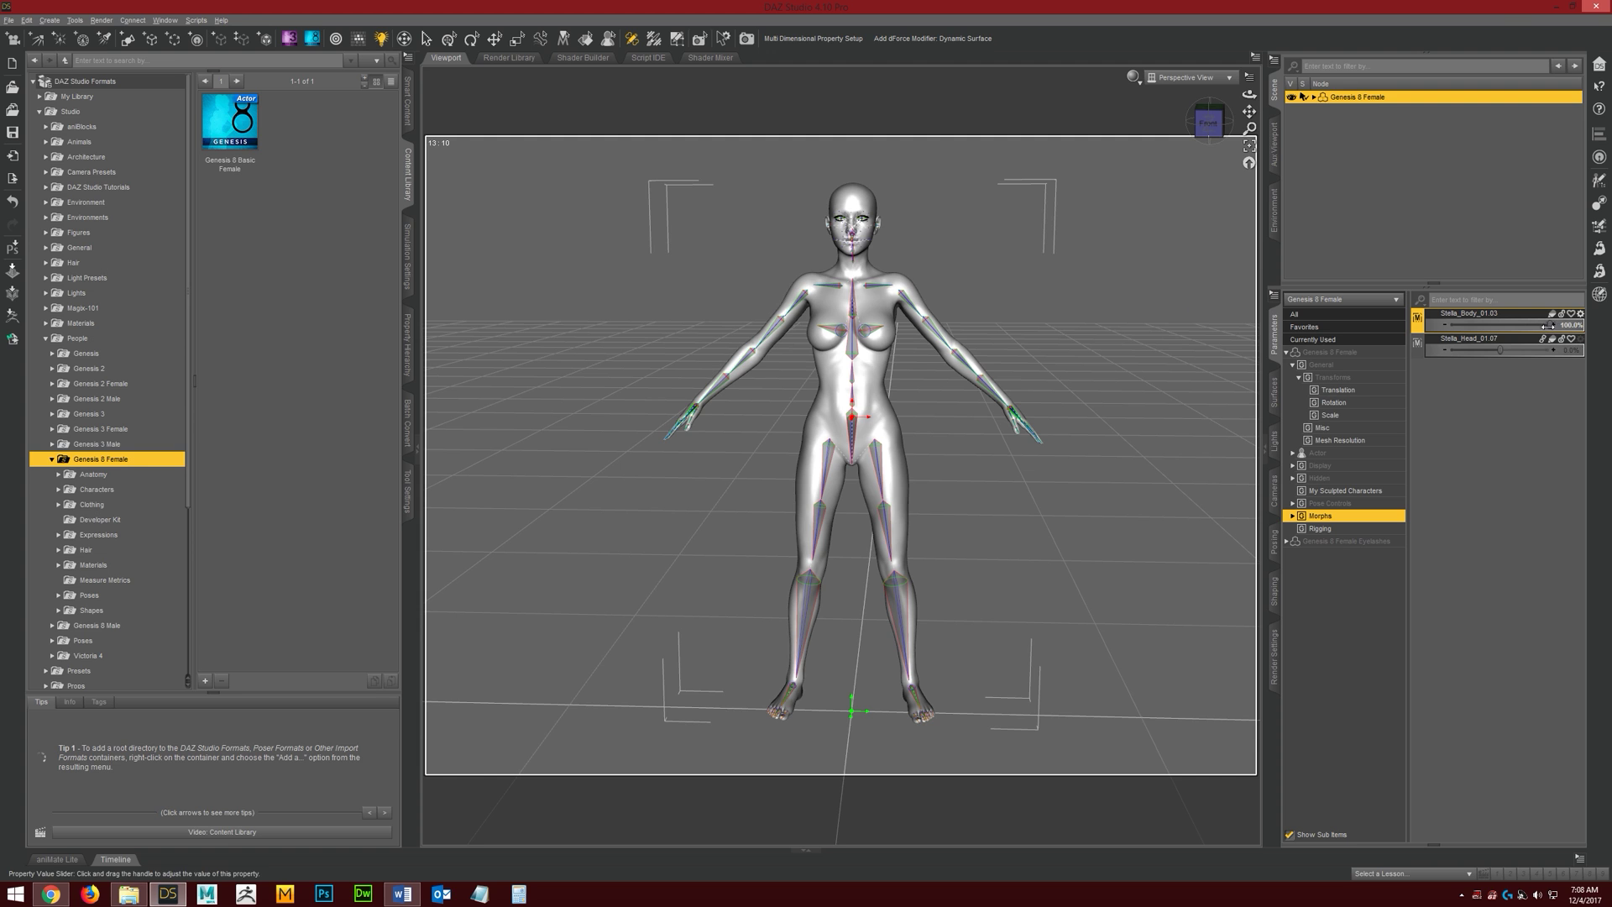
{"action": "mouse_move", "coordinate": [1550, 324]}
{"action": "left_mouse_down"}
{"action": "mouse_move", "coordinate": [1606, 323]}
{"action": "mouse_move", "coordinate": [1431, 322]}
{"action": "mouse_move", "coordinate": [1550, 324]}
{"action": "left_mouse_up"}
- In the body morph's Parameter Settings, set Min to 0 and turn off Auto Follow
{"action": "left_click", "coordinate": [1582, 319]}
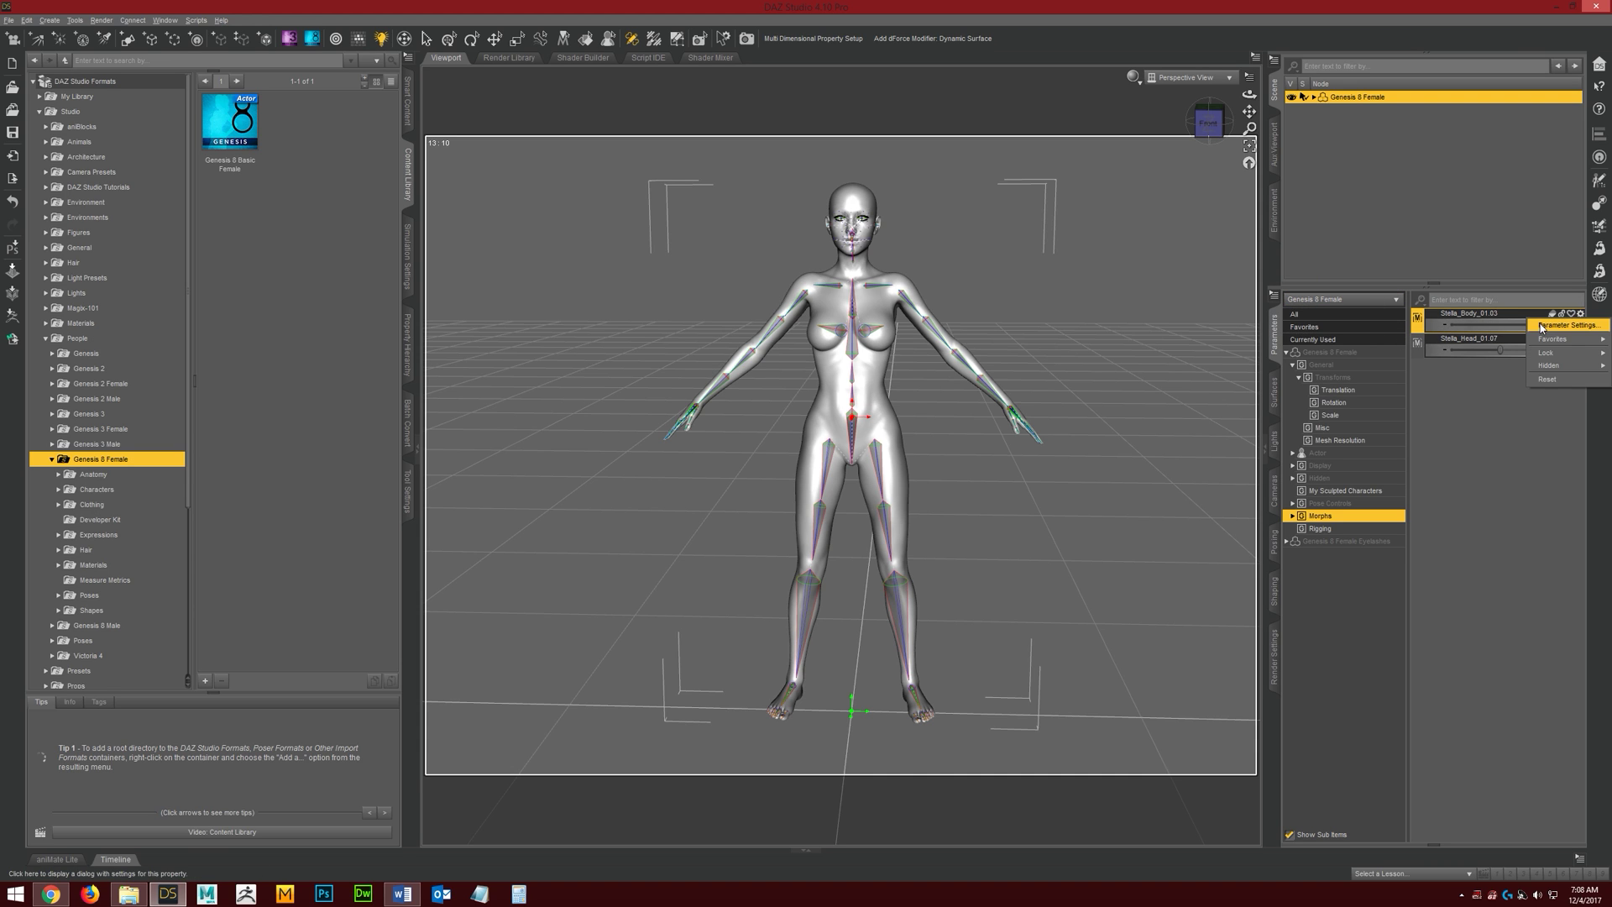
{"action": "left_click", "coordinate": [1546, 328]}
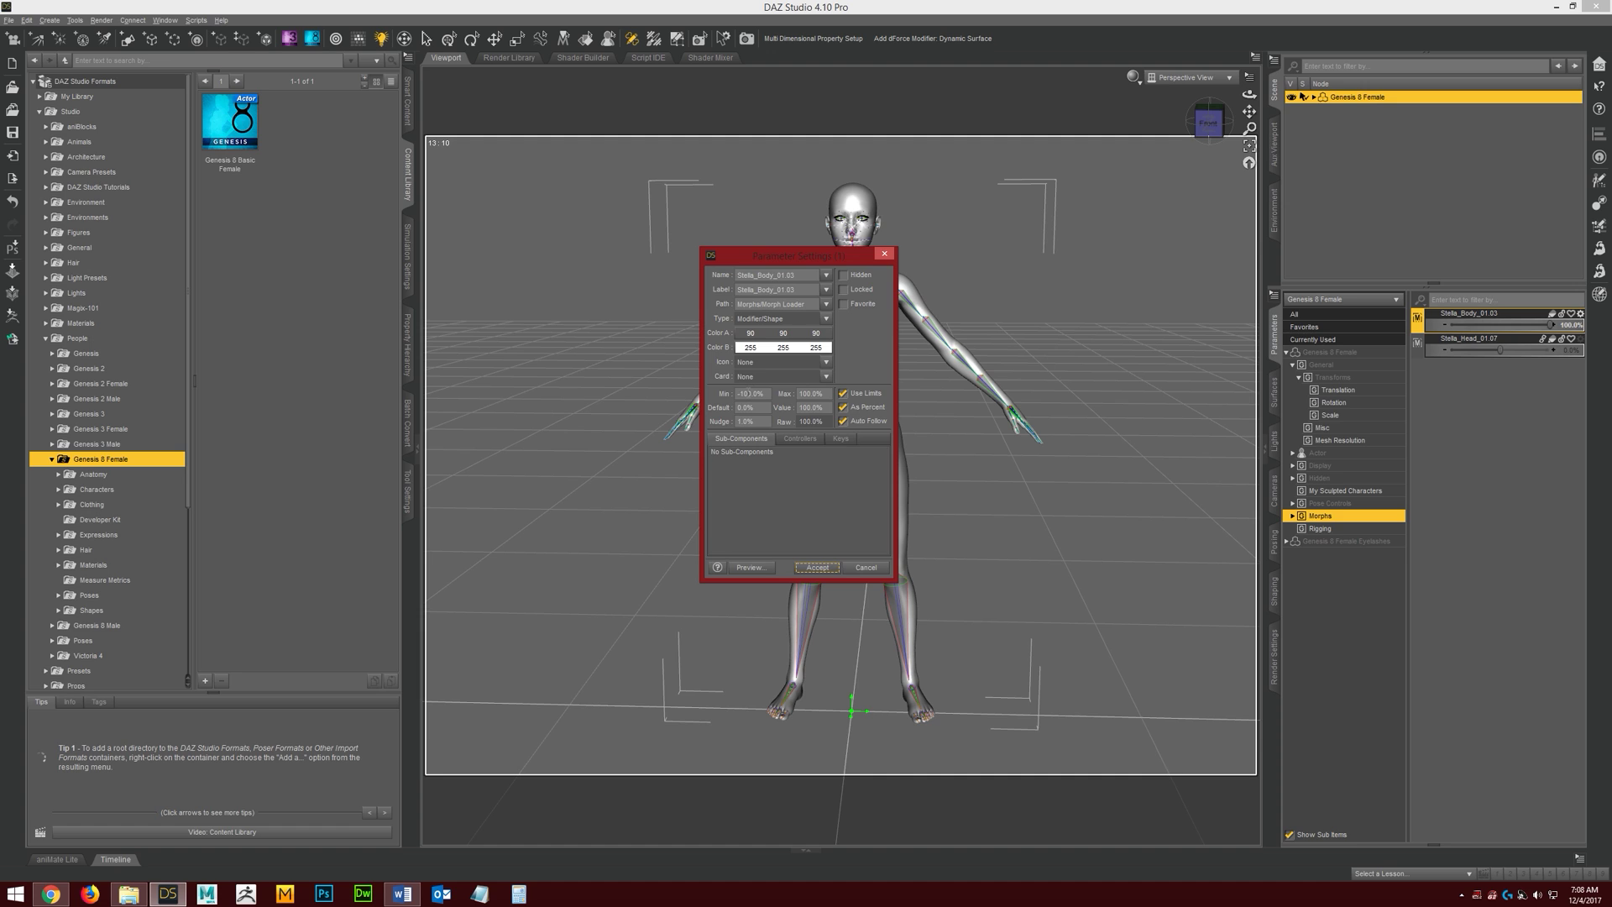
{"action": "left_click_drag", "start_coordinate": [743, 393], "coordinate": [630, 398]}
{"action": "type", "text": "0"}
{"action": "left_click", "coordinate": [873, 425]}
- Rename the morph to FBMStella_01.03 and change its label to Stella Body
{"action": "left_click_drag", "start_coordinate": [796, 274], "coordinate": [672, 279]}
{"action": "type", "text": "FBMStella"}
{"action": "left_click_drag", "start_coordinate": [795, 289], "coordinate": [777, 290]}
{"action": "left_click", "coordinate": [802, 286]}
{"action": "left_click_drag", "start_coordinate": [807, 289], "coordinate": [755, 291]}
{"action": "key", "text": "BackSpace"}
- Pick My Sculpted Characters from the morph's Path dropdown
{"action": "left_click", "coordinate": [825, 305]}
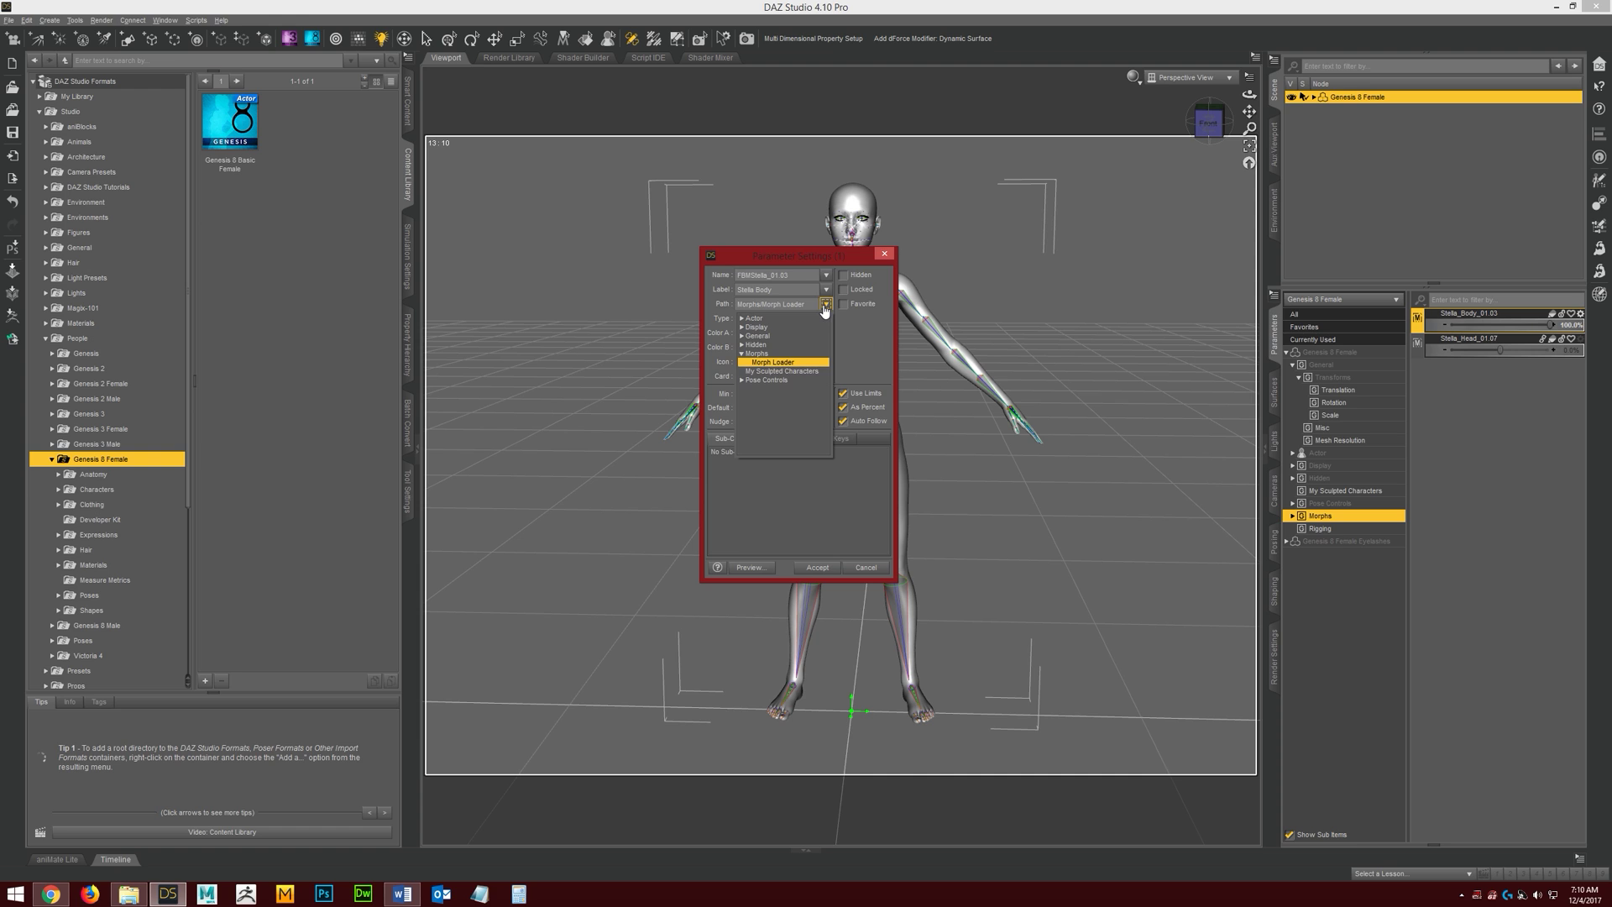
{"action": "left_click", "coordinate": [789, 374]}
{"action": "left_click", "coordinate": [789, 375]}
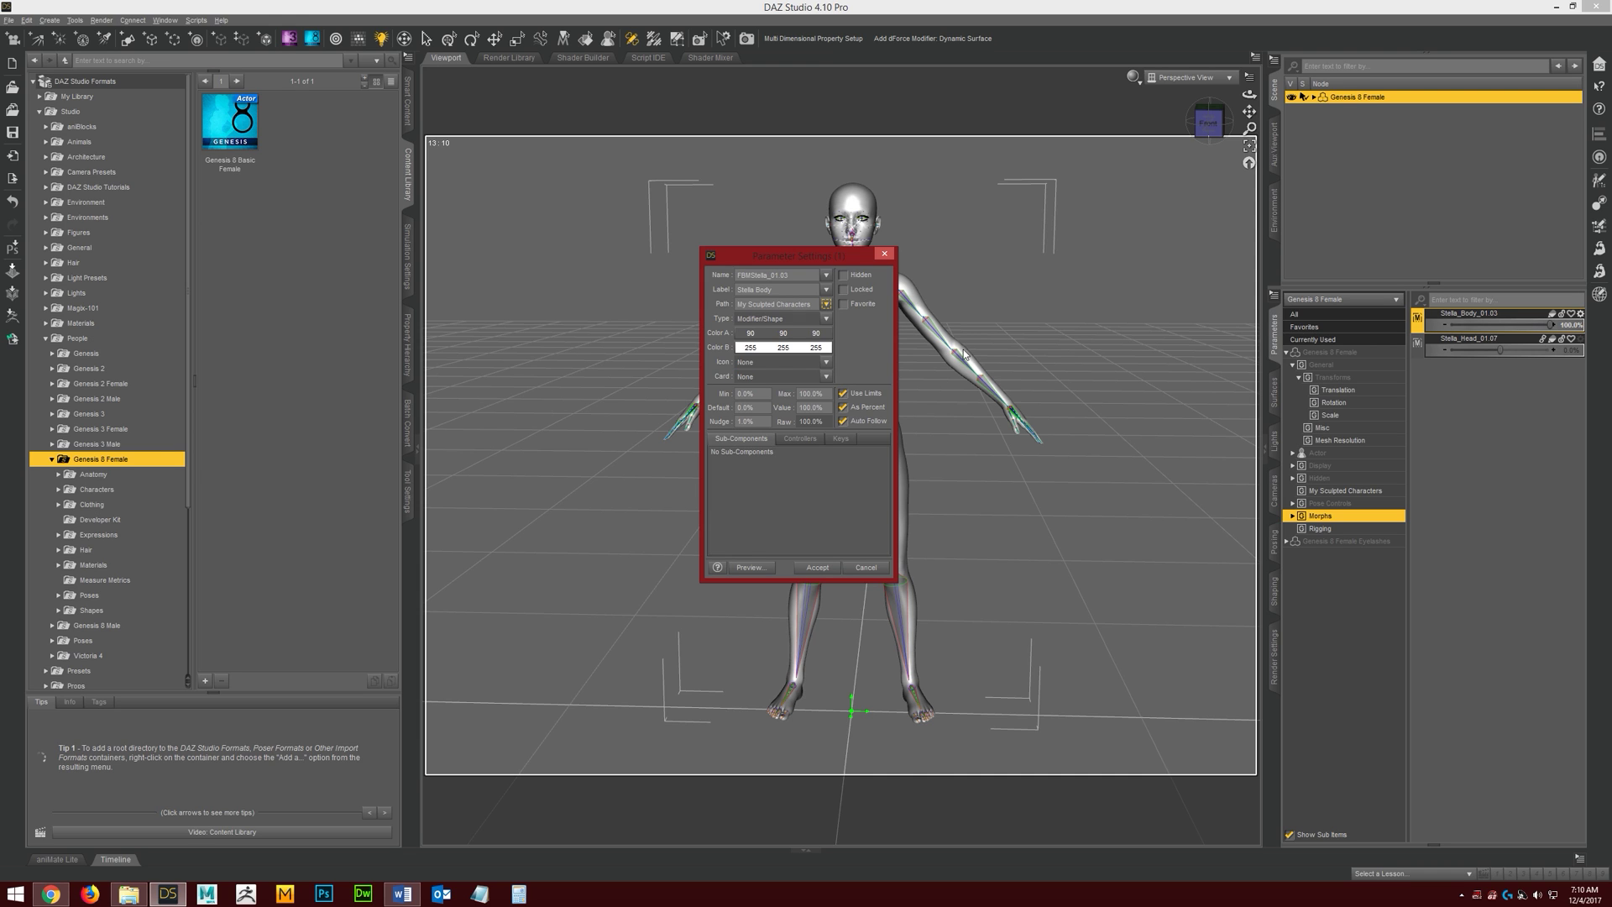
{"action": "left_click", "coordinate": [825, 304]}
{"action": "left_click", "coordinate": [826, 304]}
{"action": "left_click", "coordinate": [825, 304]}
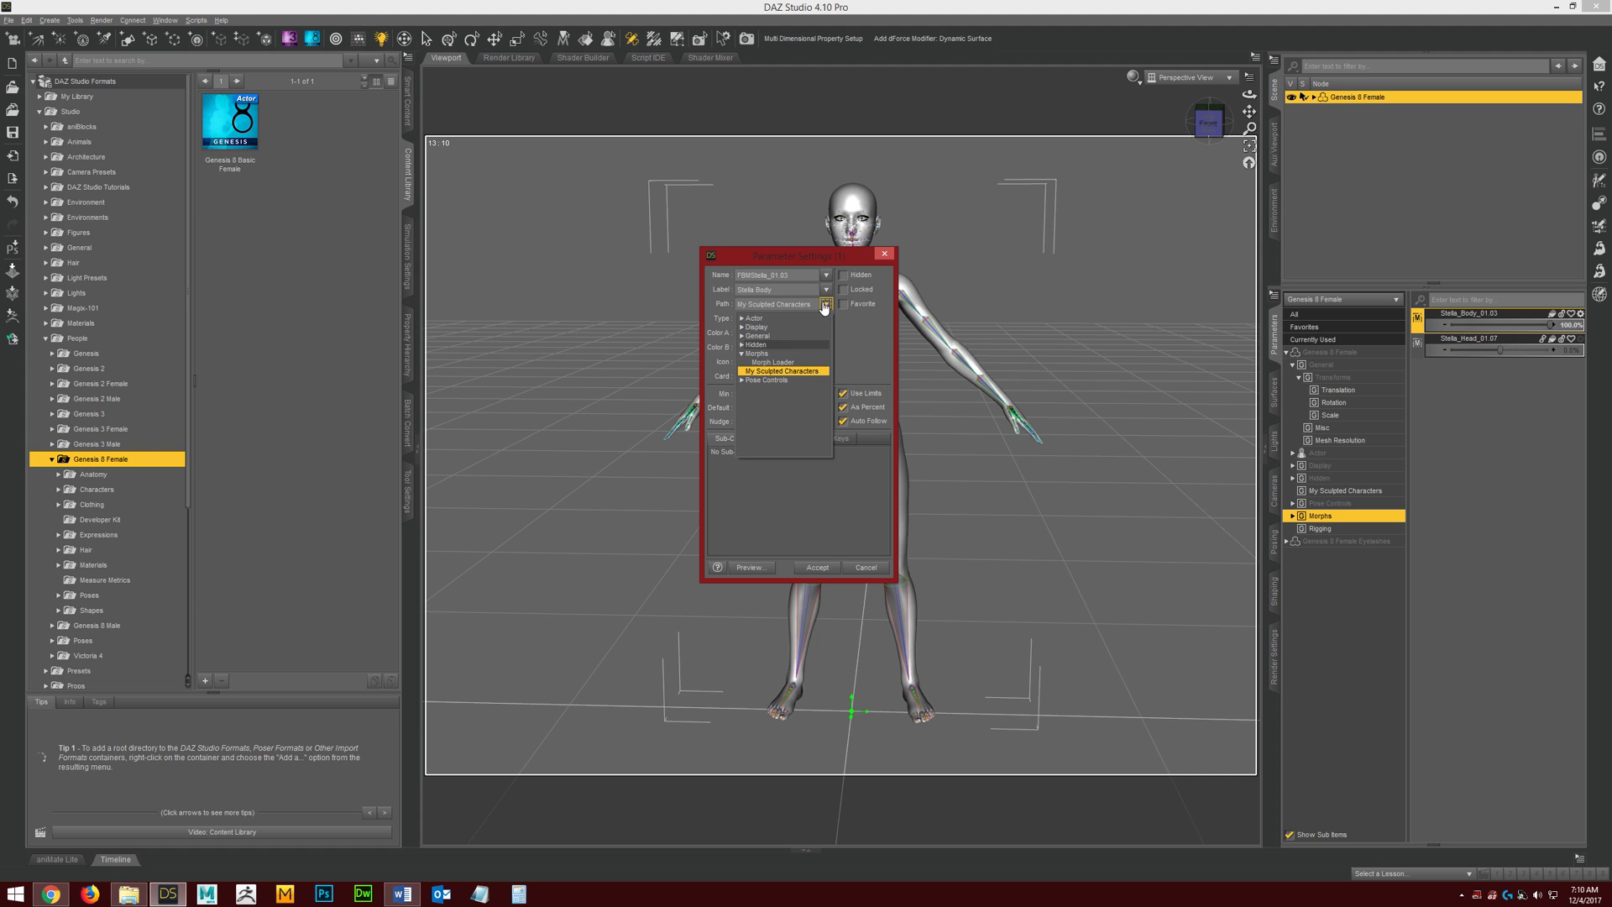
- Browse the property group tree, confirm My Sculpted Characters as the path, and accept the settings
{"action": "left_click", "coordinate": [742, 319]}
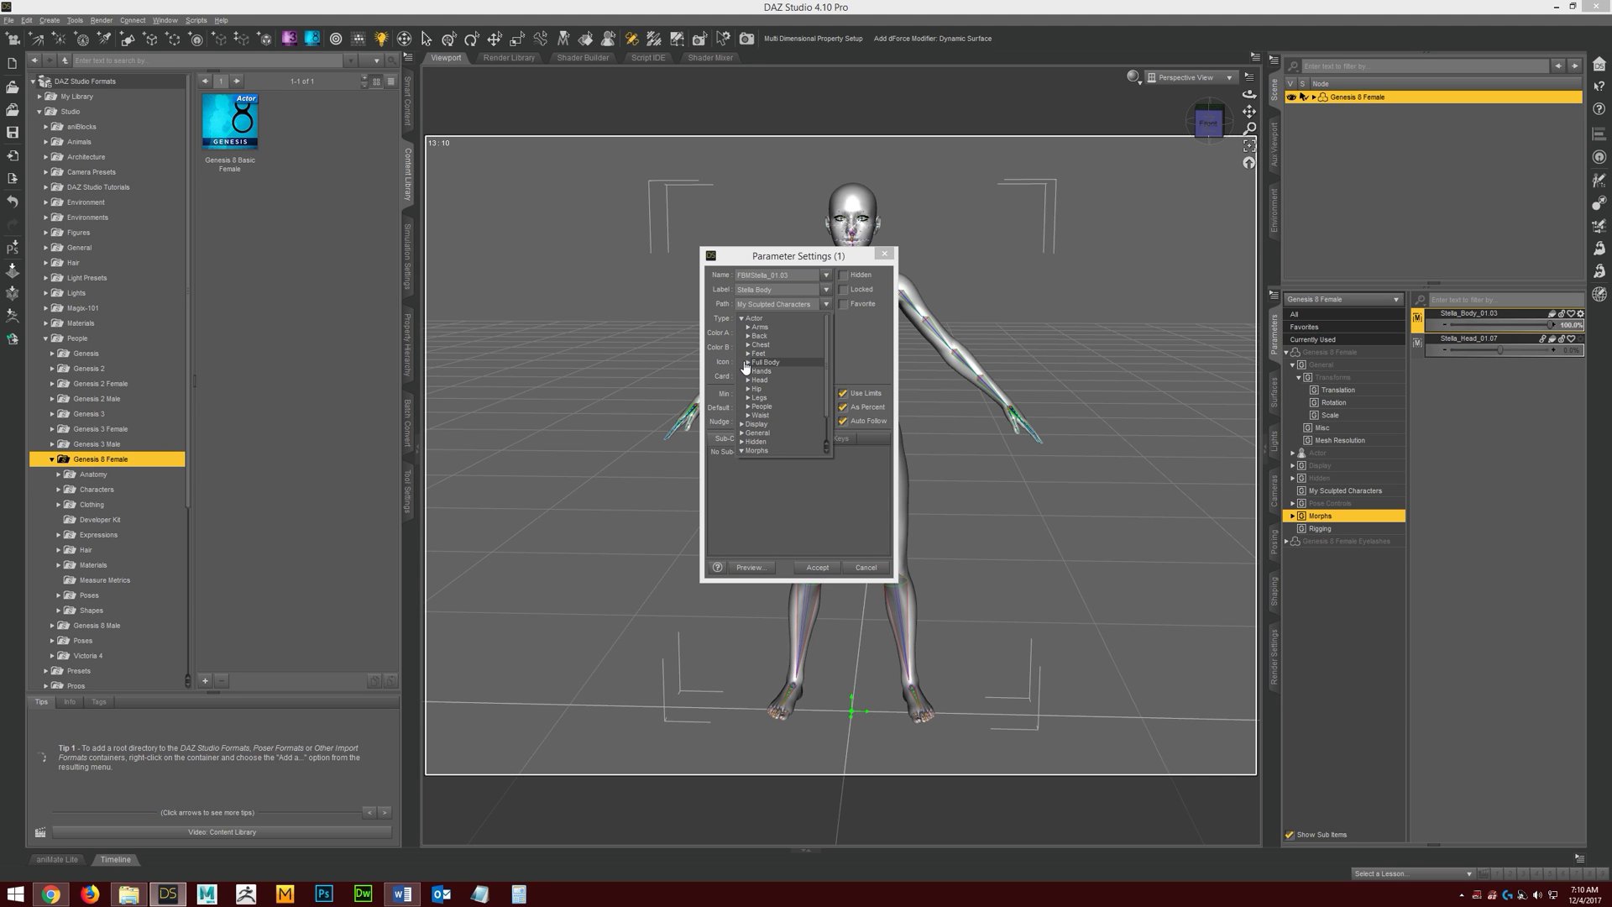
{"action": "left_click", "coordinate": [750, 363]}
{"action": "left_click", "coordinate": [748, 362]}
{"action": "left_click", "coordinate": [754, 372]}
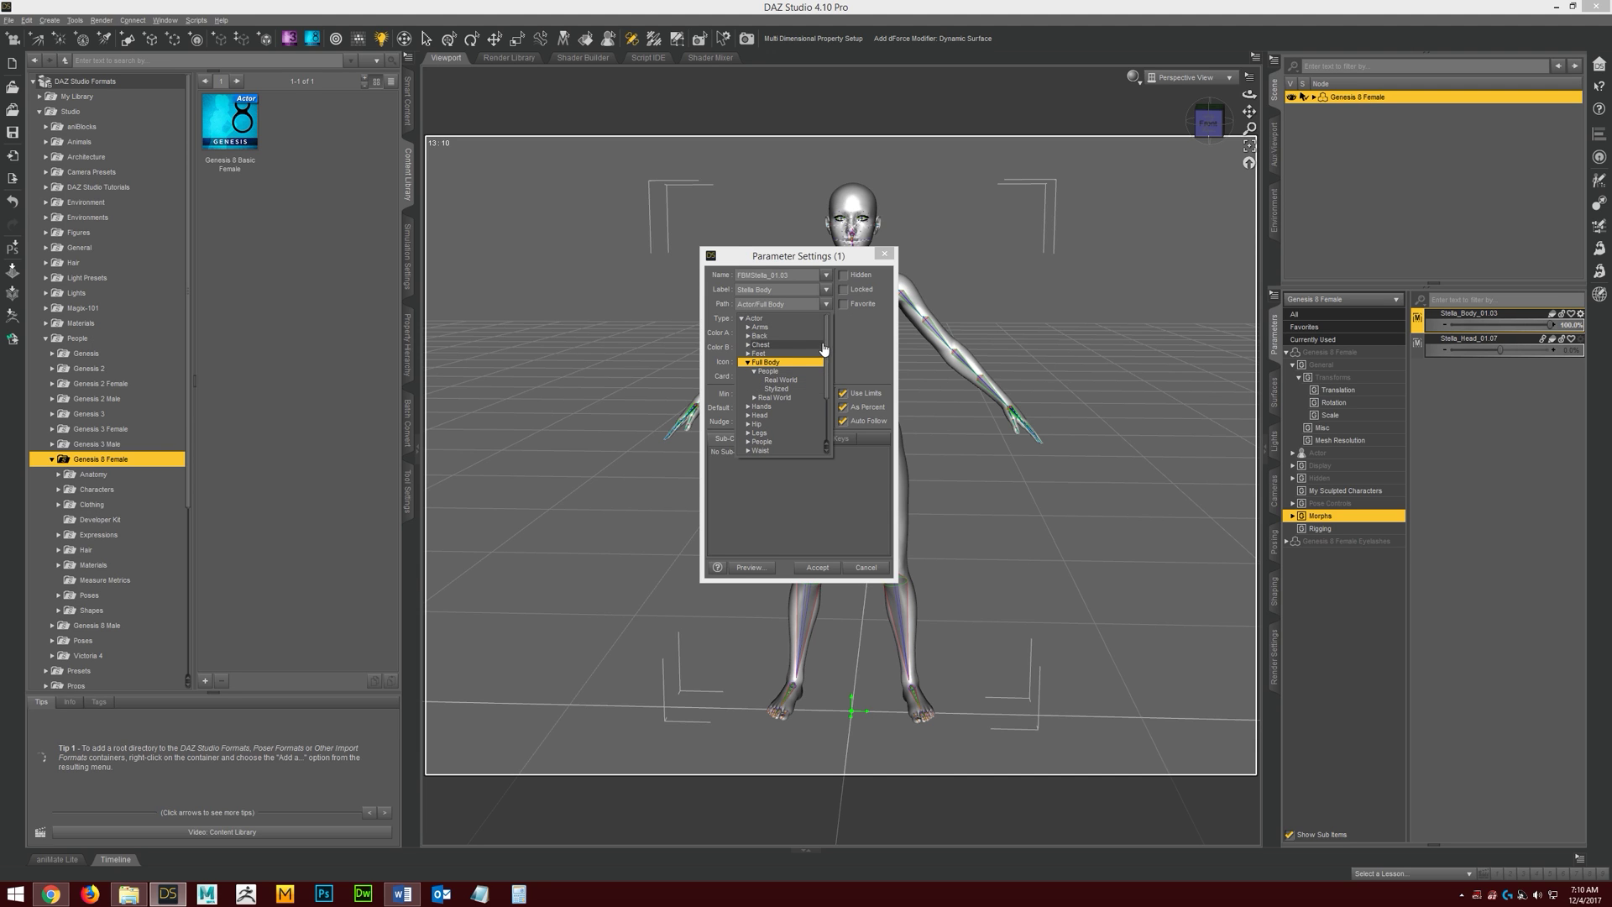
{"action": "left_click", "coordinate": [804, 305]}
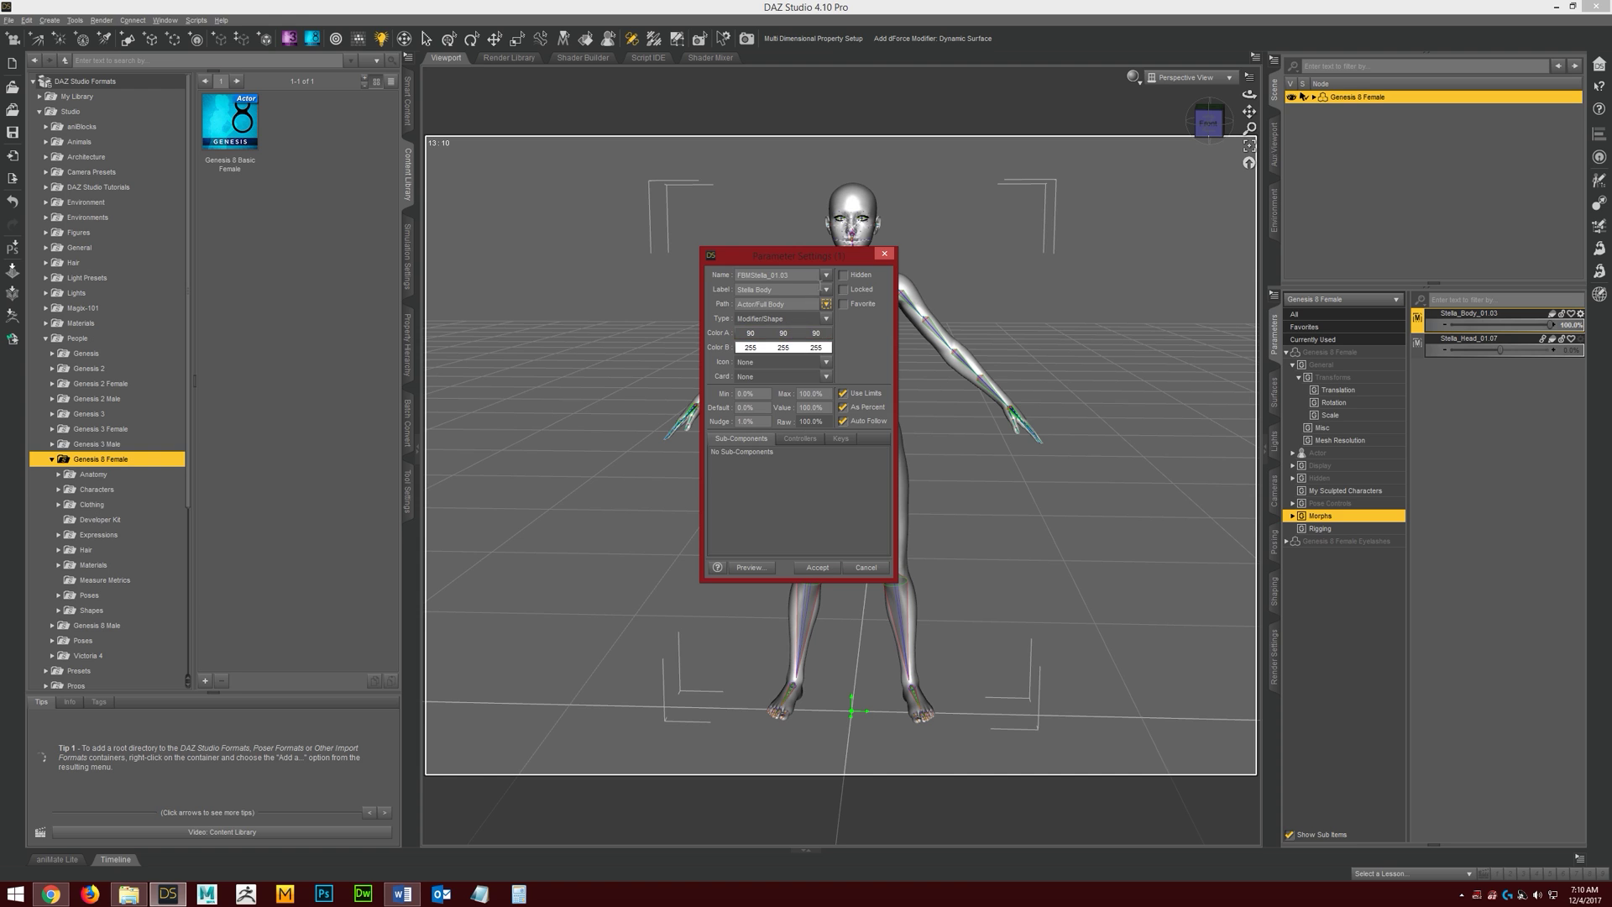
{"action": "left_click", "coordinate": [826, 304]}
{"action": "left_click", "coordinate": [826, 304]}
{"action": "left_click", "coordinate": [827, 304]}
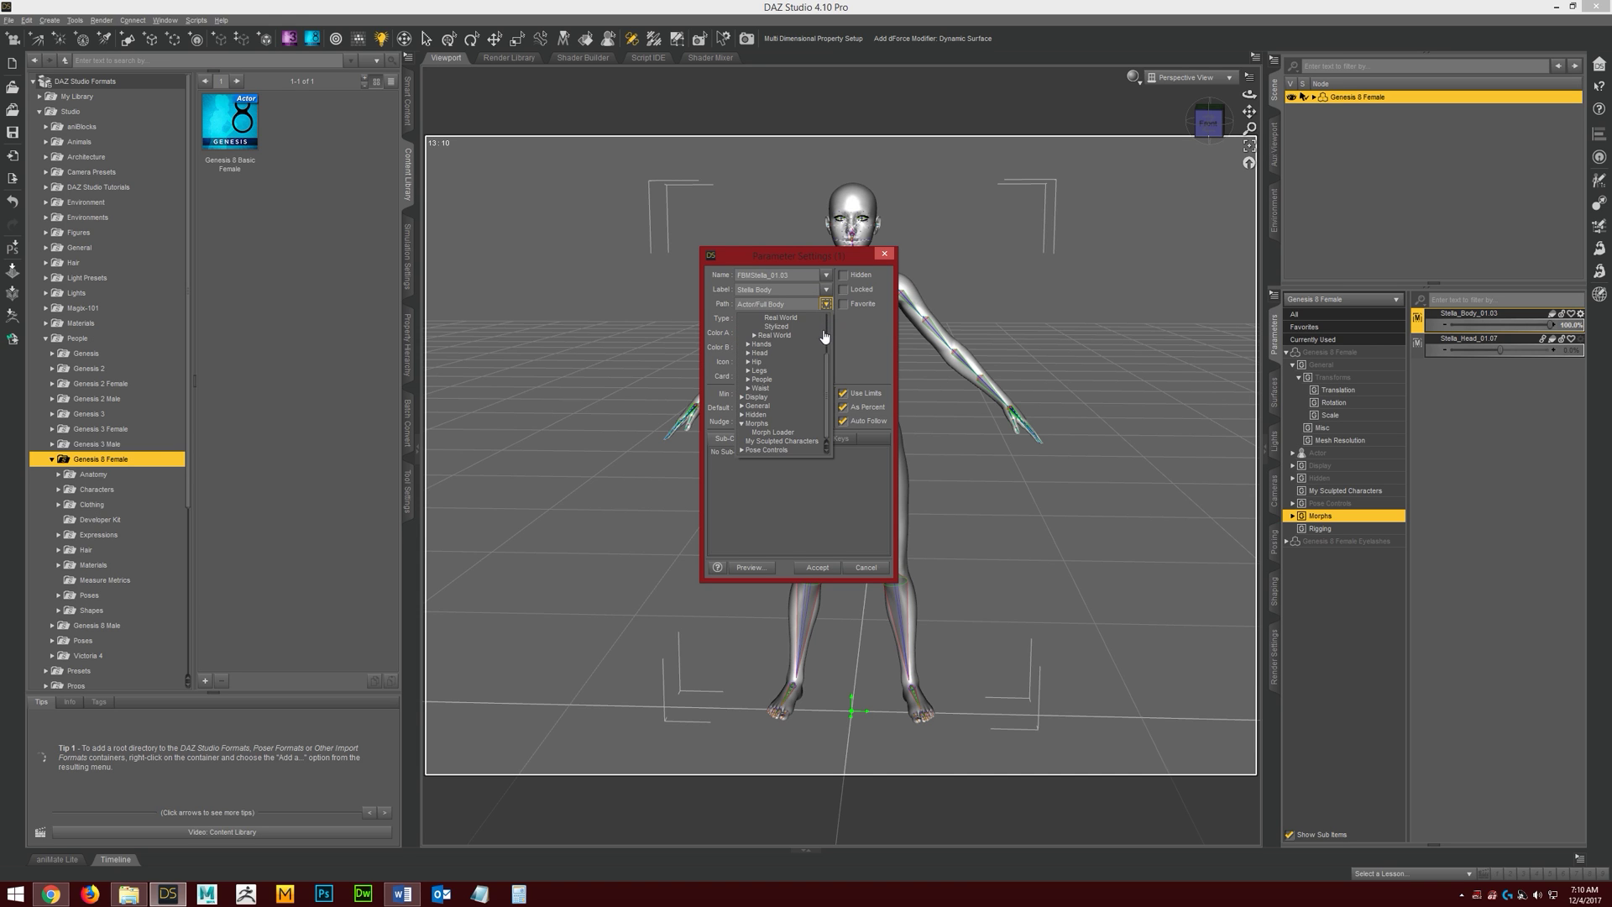
{"action": "left_click", "coordinate": [781, 442]}
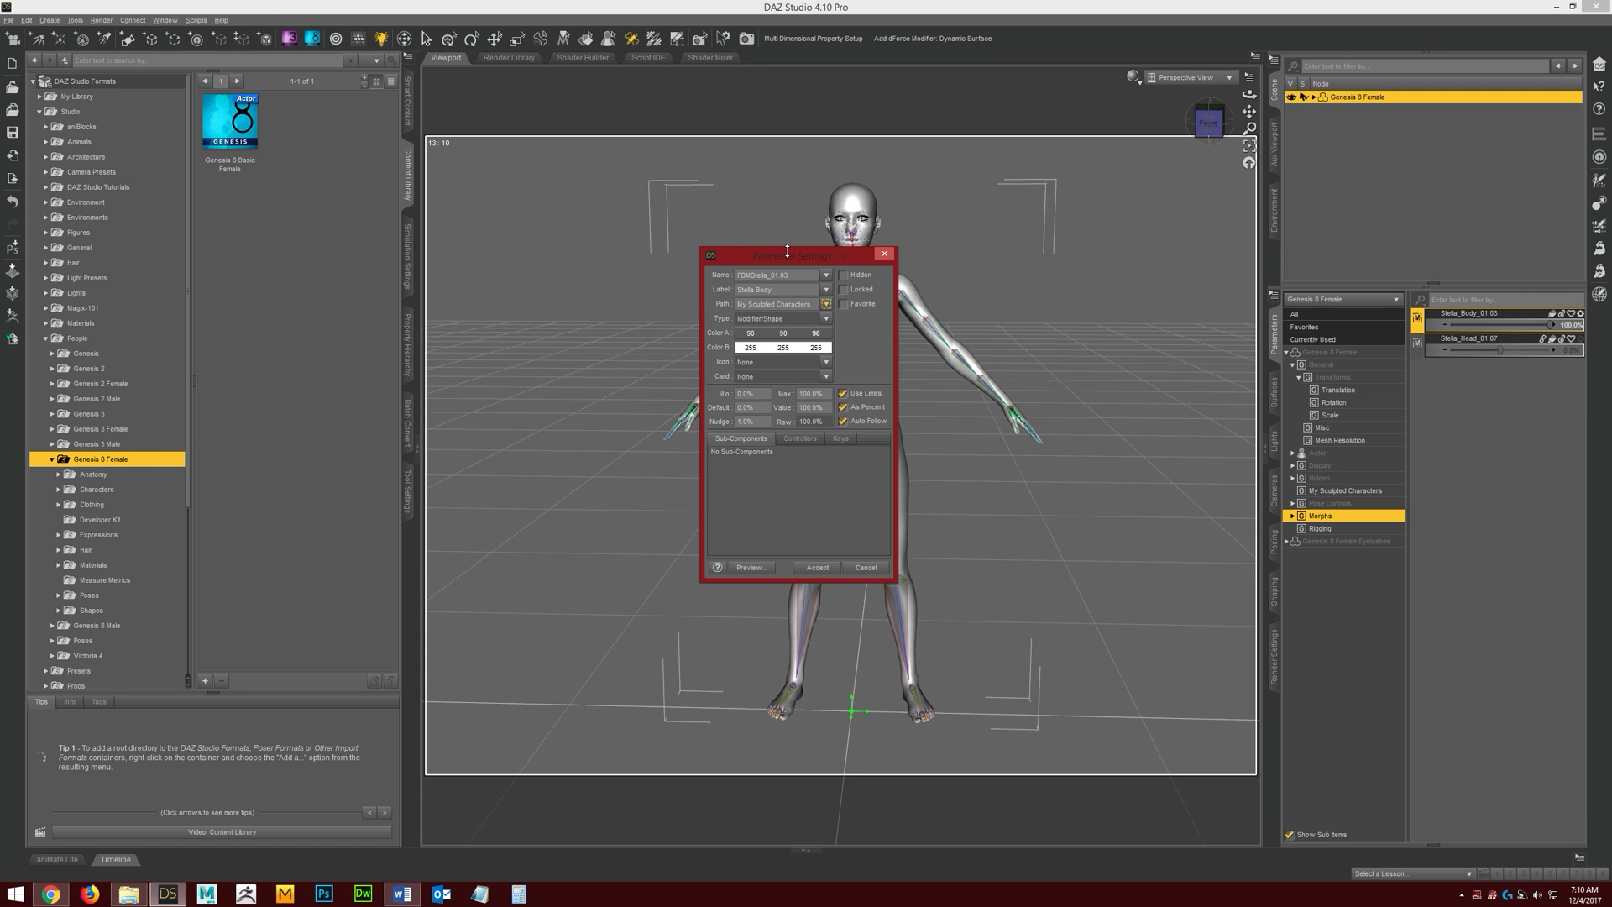
{"action": "left_click", "coordinate": [822, 568]}
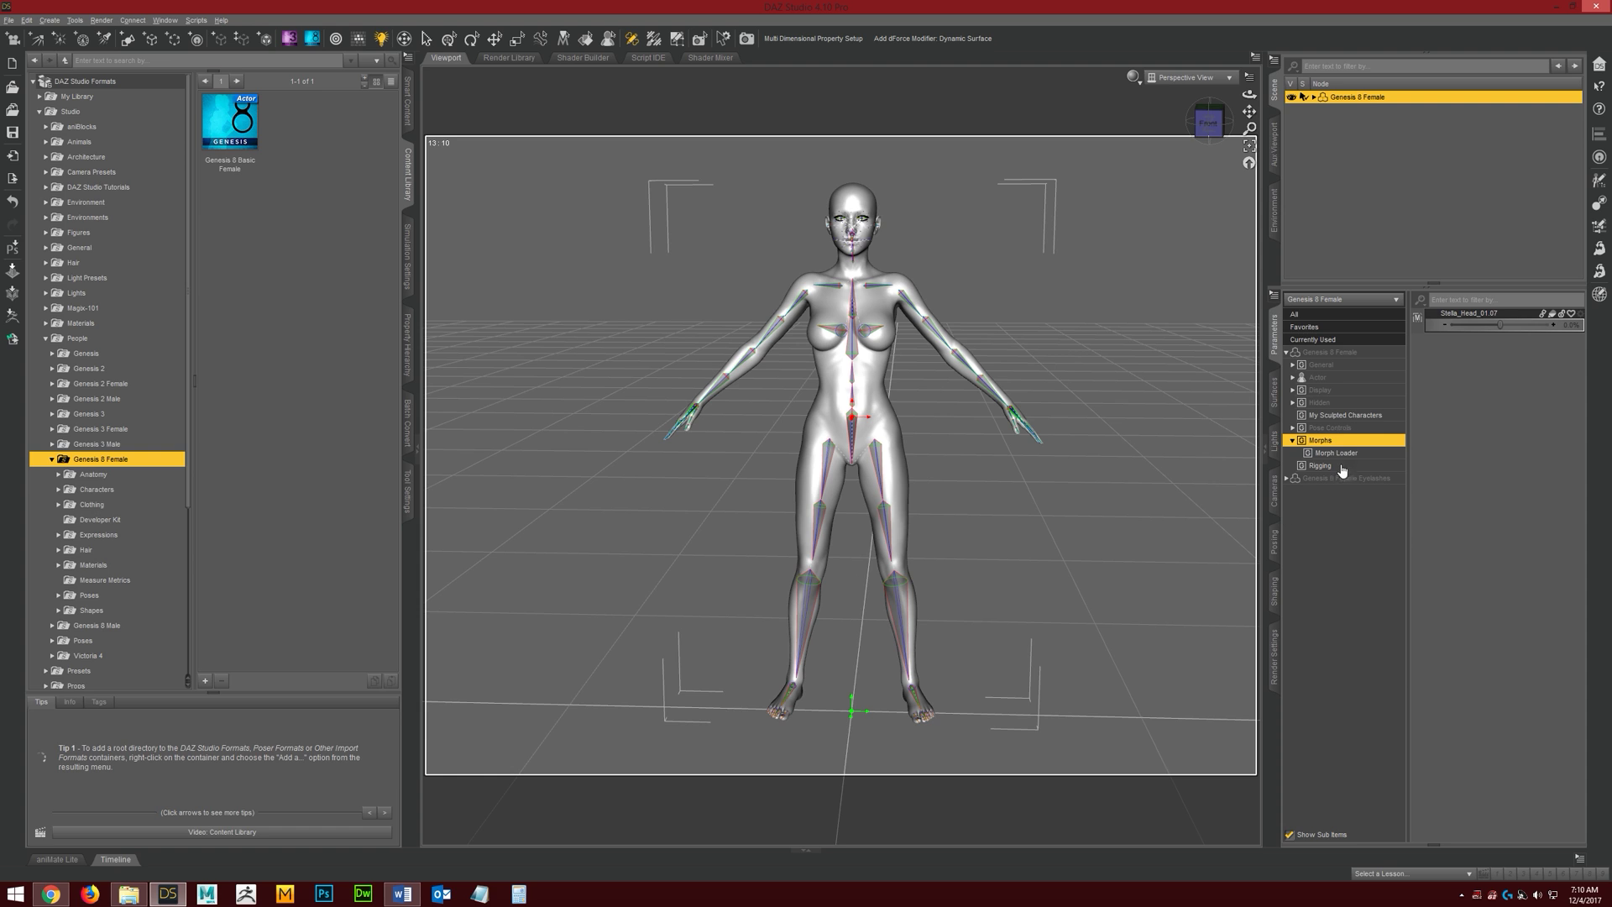
- Show the My Sculpted Characters group and select the Stella Body slider
{"action": "left_click", "coordinate": [1364, 415]}
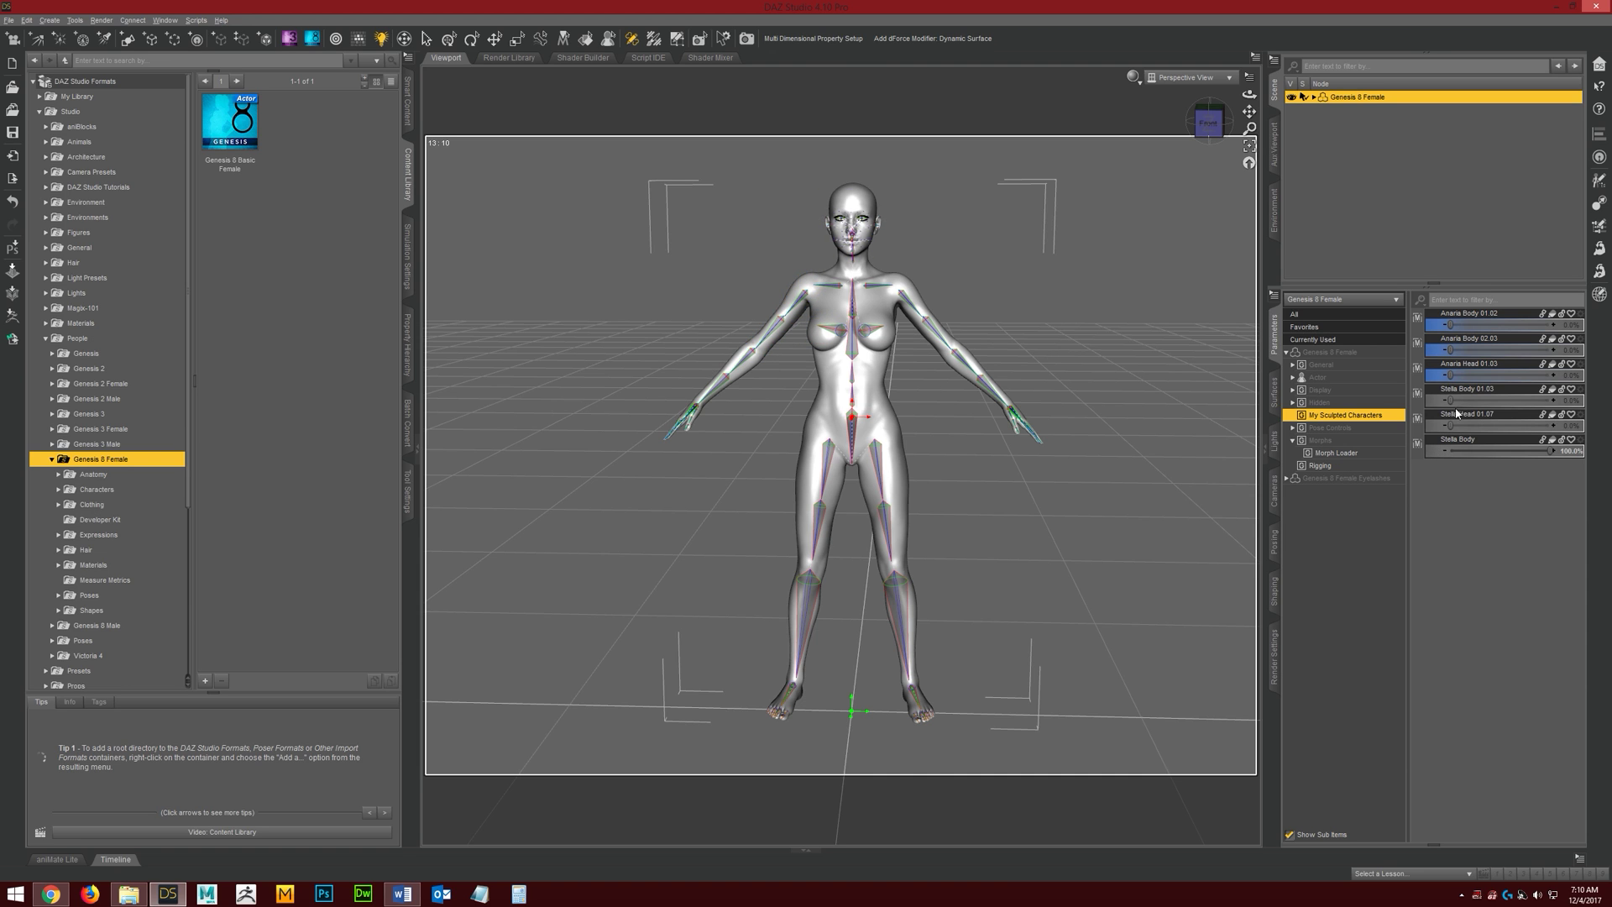
{"action": "left_click", "coordinate": [1550, 450]}
{"action": "left_click", "coordinate": [1422, 446]}
{"action": "left_click", "coordinate": [1456, 446]}
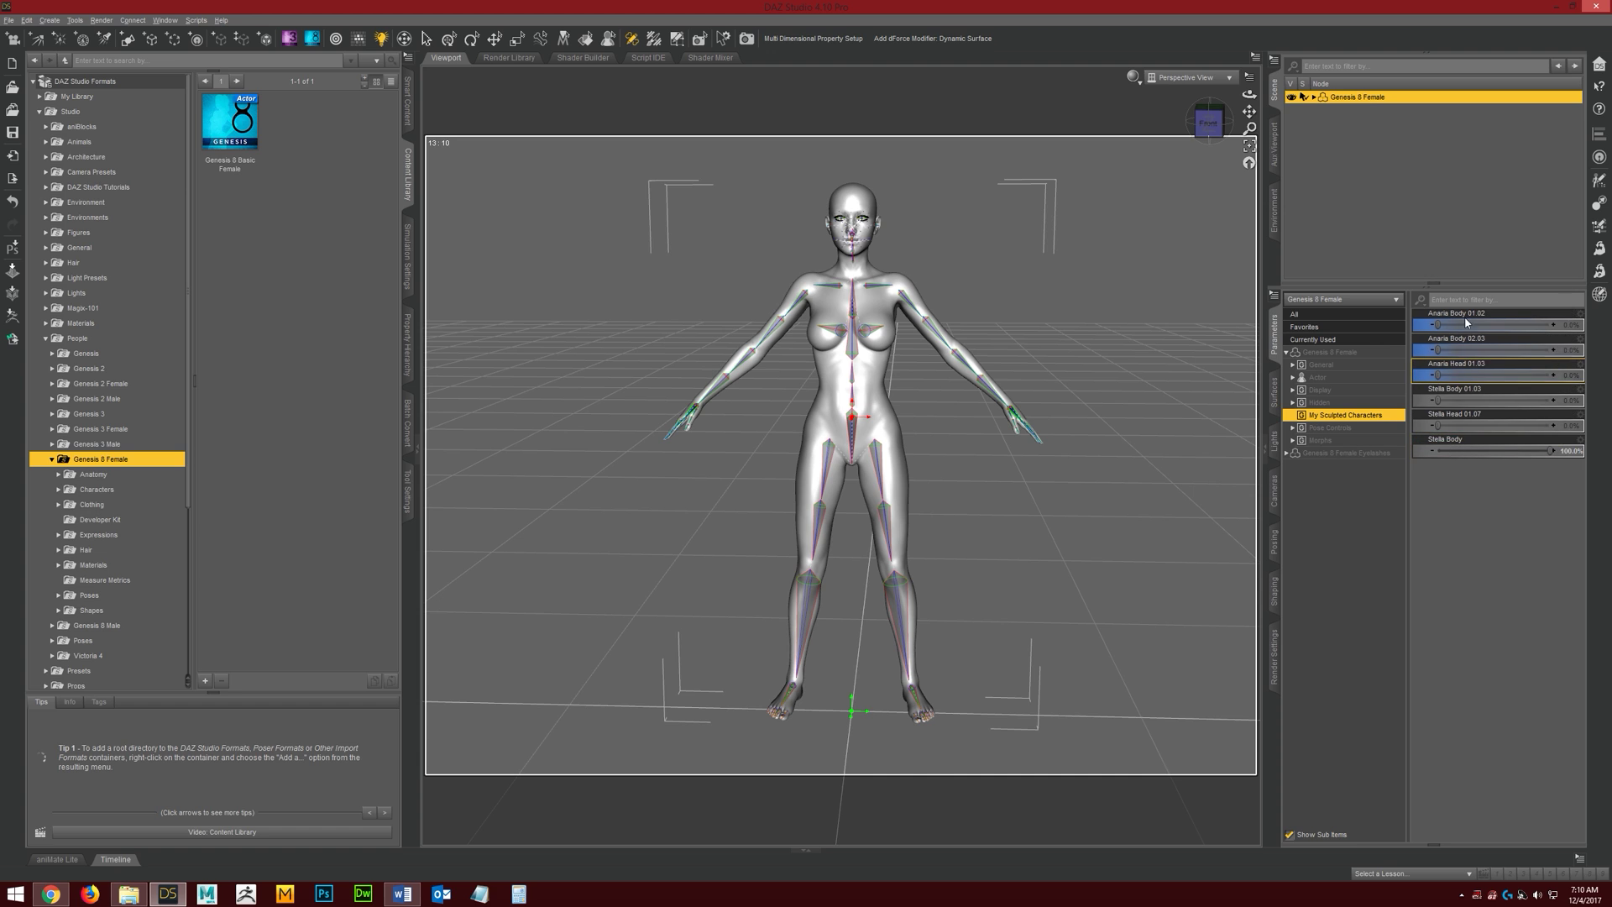
{"action": "right_click", "coordinate": [1439, 472]}
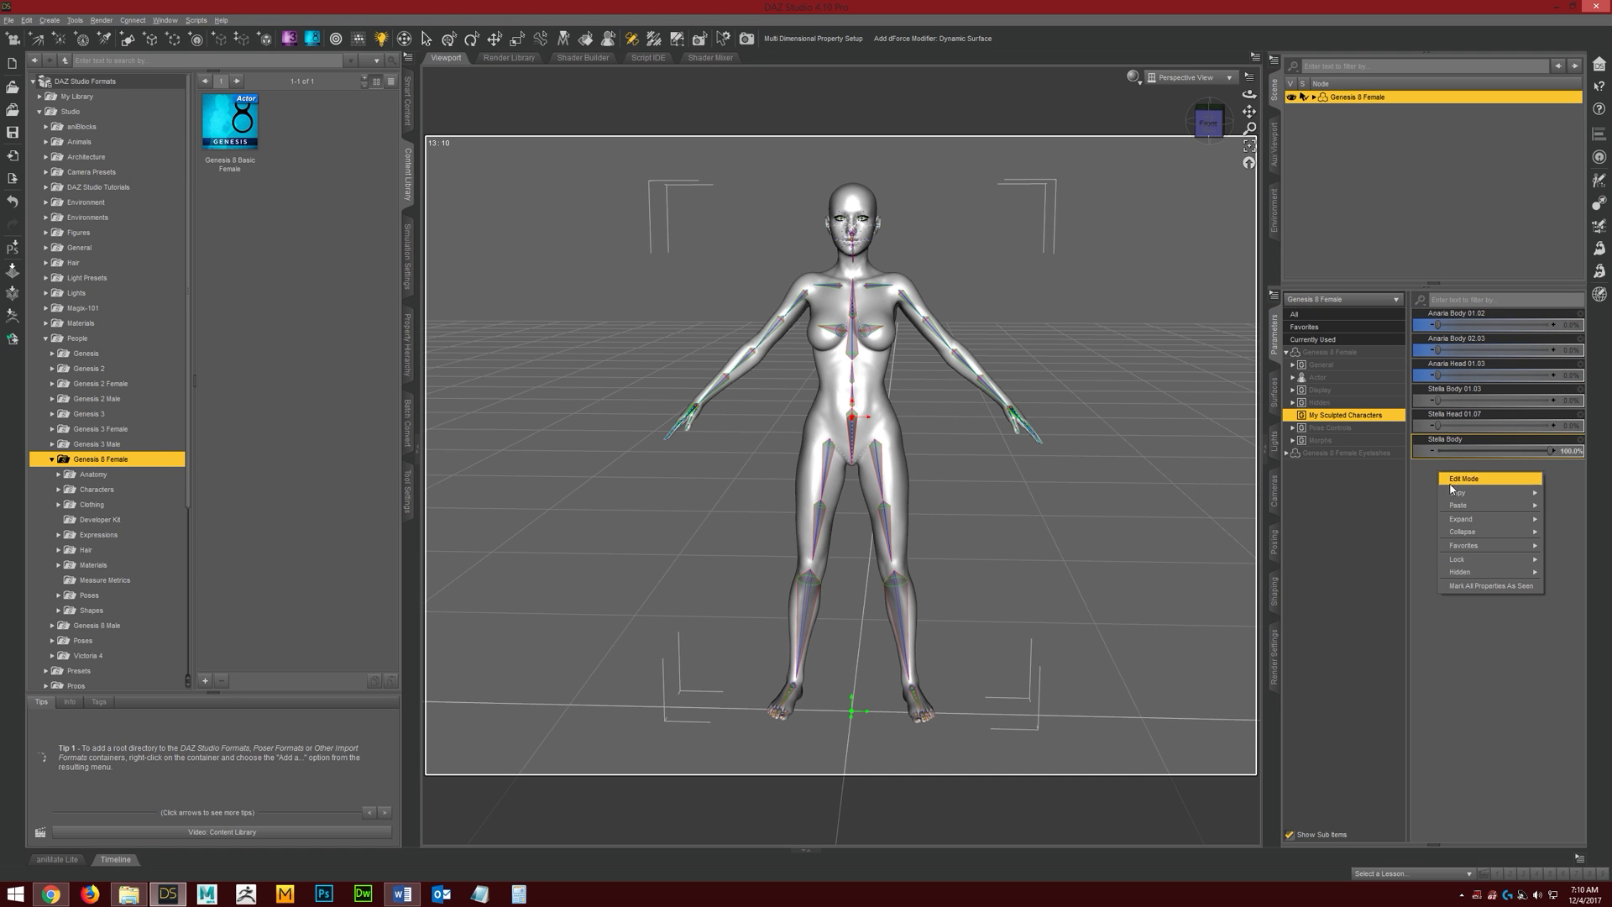
- Start ERC Freeze from the Stella Body slider's context menu
{"action": "left_click", "coordinate": [1473, 481]}
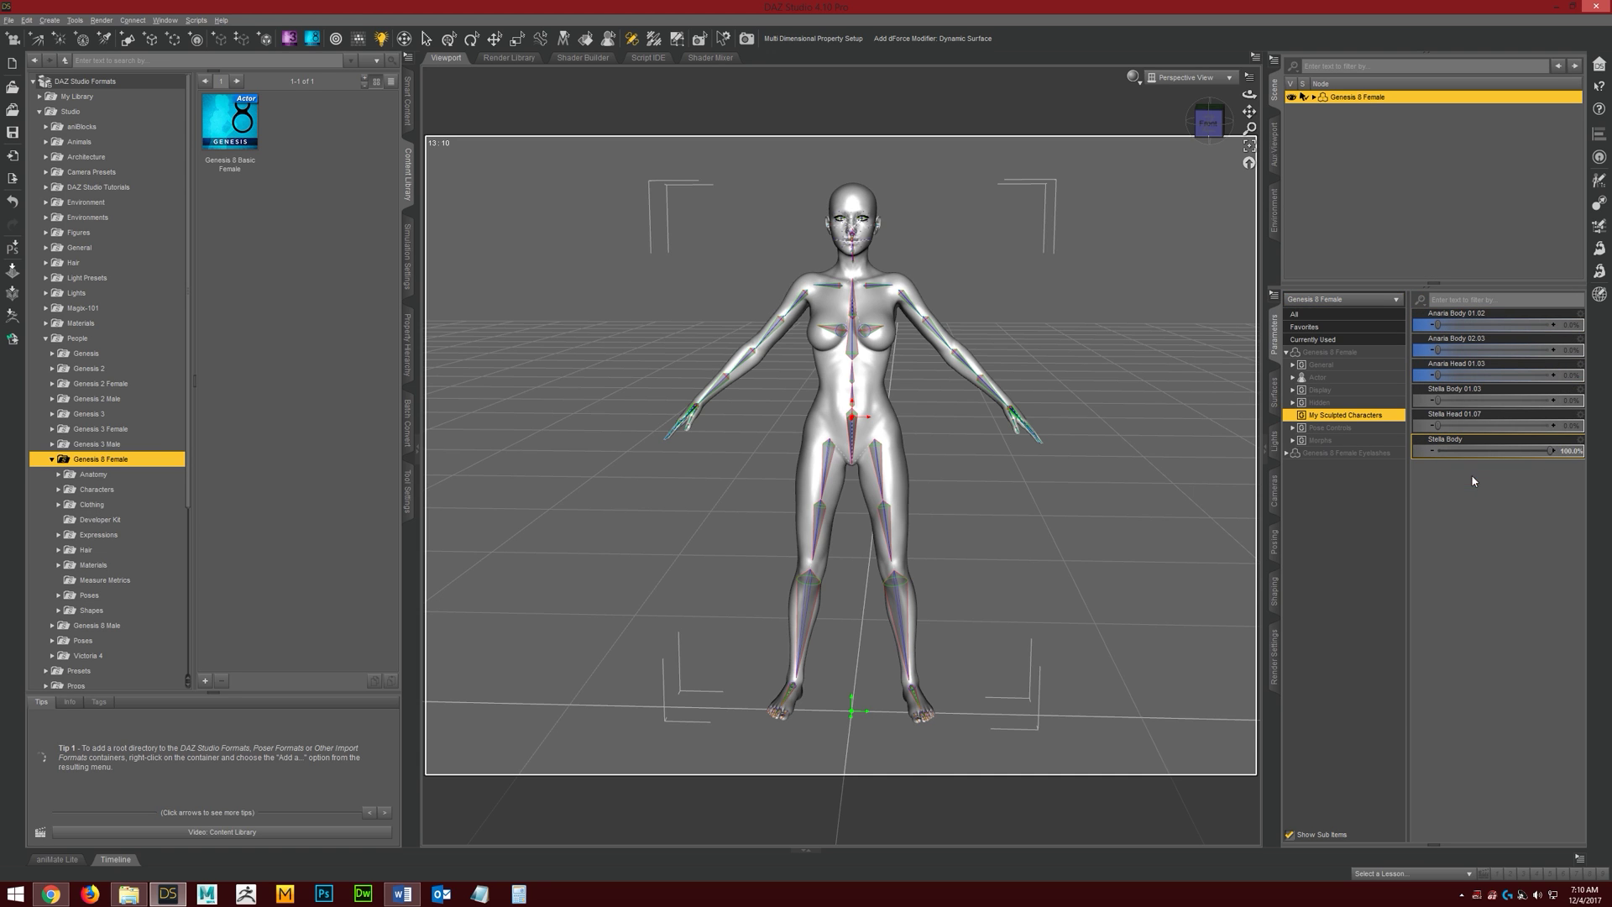
{"action": "right_click", "coordinate": [1419, 450]}
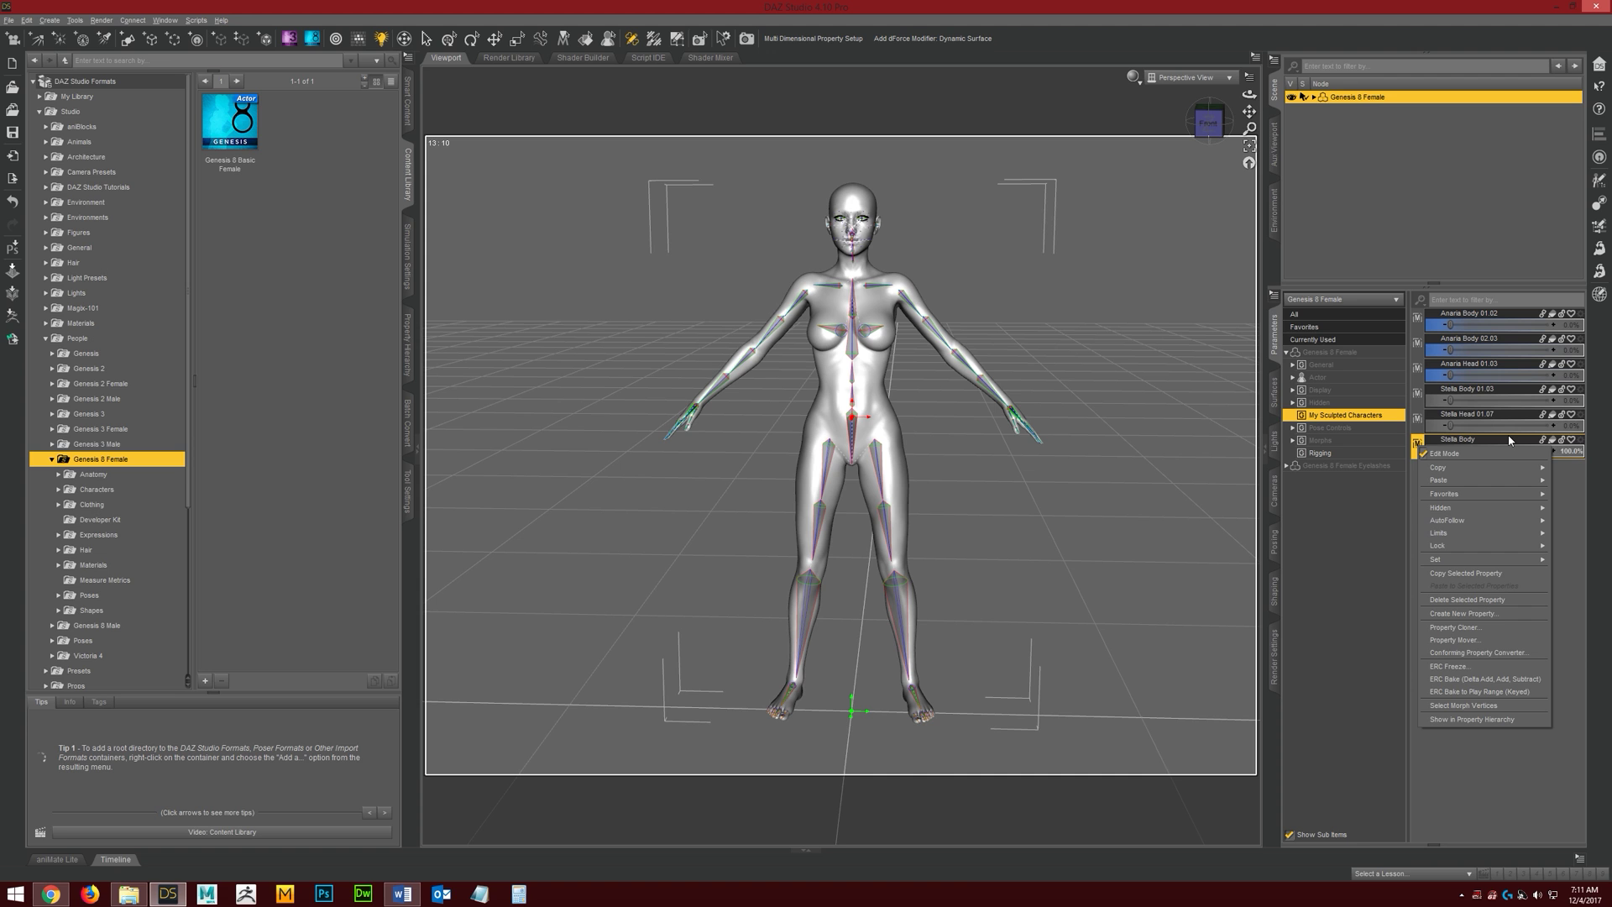
{"action": "left_click", "coordinate": [1466, 667]}
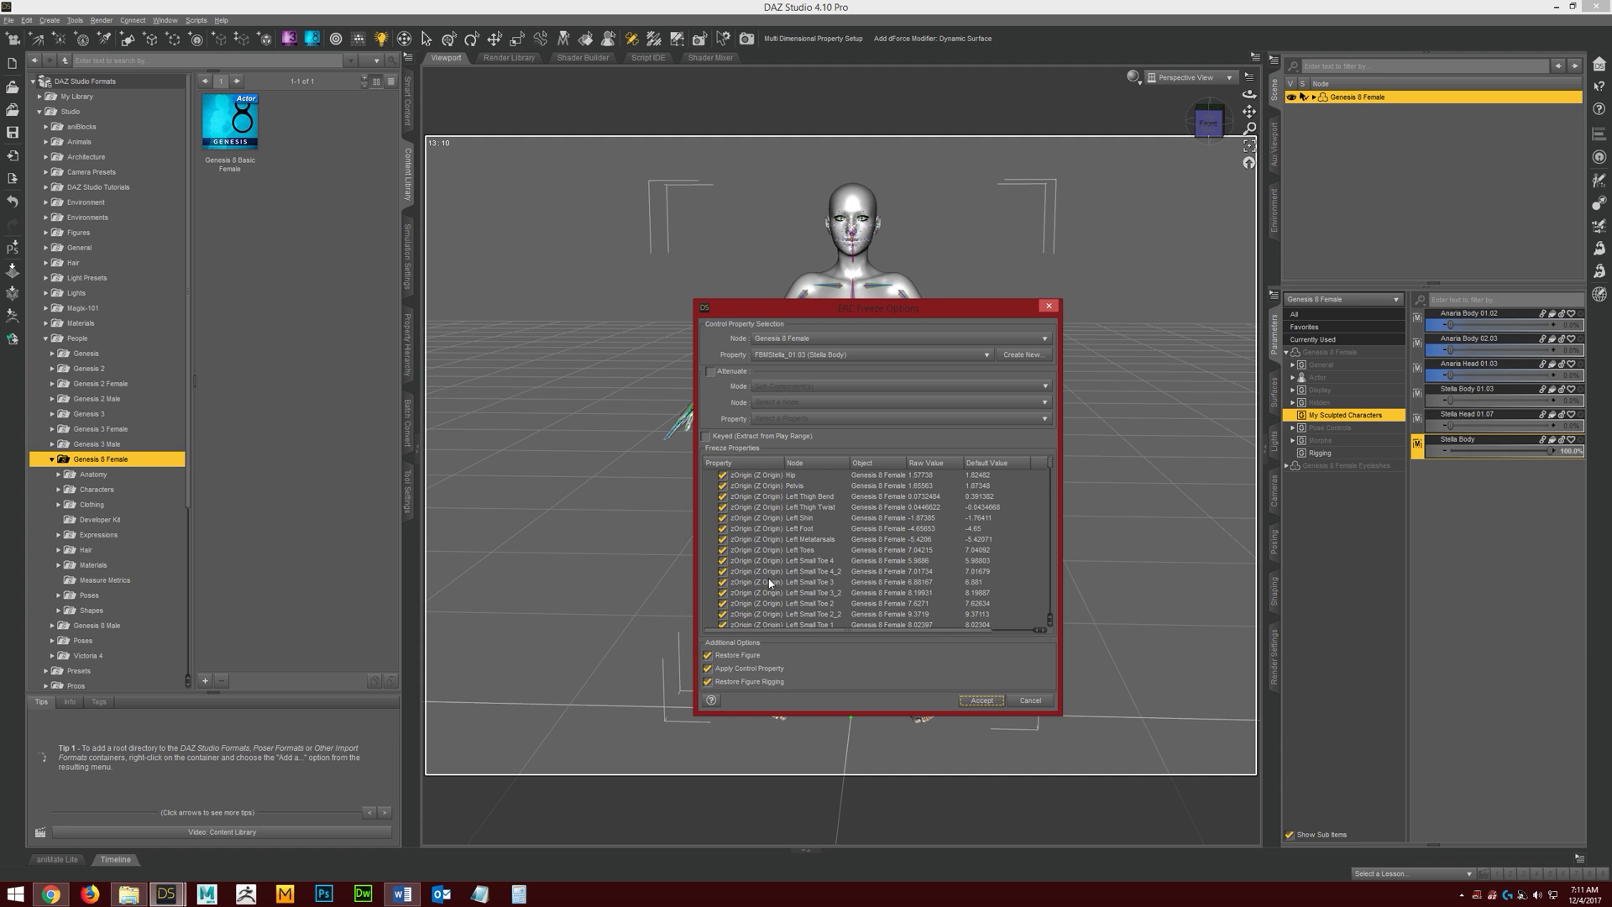
- Keep the control property applied, enable Restore Figure Rigging, and run the ERC freeze
{"action": "left_click_drag", "start_coordinate": [1056, 475], "coordinate": [1042, 626]}
{"action": "mouse_move", "coordinate": [1049, 474]}
{"action": "left_mouse_down"}
{"action": "mouse_move", "coordinate": [1054, 588]}
{"action": "mouse_move", "coordinate": [1054, 455]}
{"action": "mouse_move", "coordinate": [1051, 628]}
{"action": "mouse_move", "coordinate": [1054, 461]}
{"action": "left_mouse_up"}
{"action": "mouse_move", "coordinate": [1051, 465]}
{"action": "left_mouse_down"}
{"action": "mouse_move", "coordinate": [1061, 619]}
{"action": "mouse_move", "coordinate": [1054, 436]}
{"action": "left_mouse_up"}
{"action": "left_click", "coordinate": [745, 671]}
{"action": "left_click", "coordinate": [745, 669]}
{"action": "left_click", "coordinate": [760, 681]}
{"action": "left_click", "coordinate": [981, 700]}
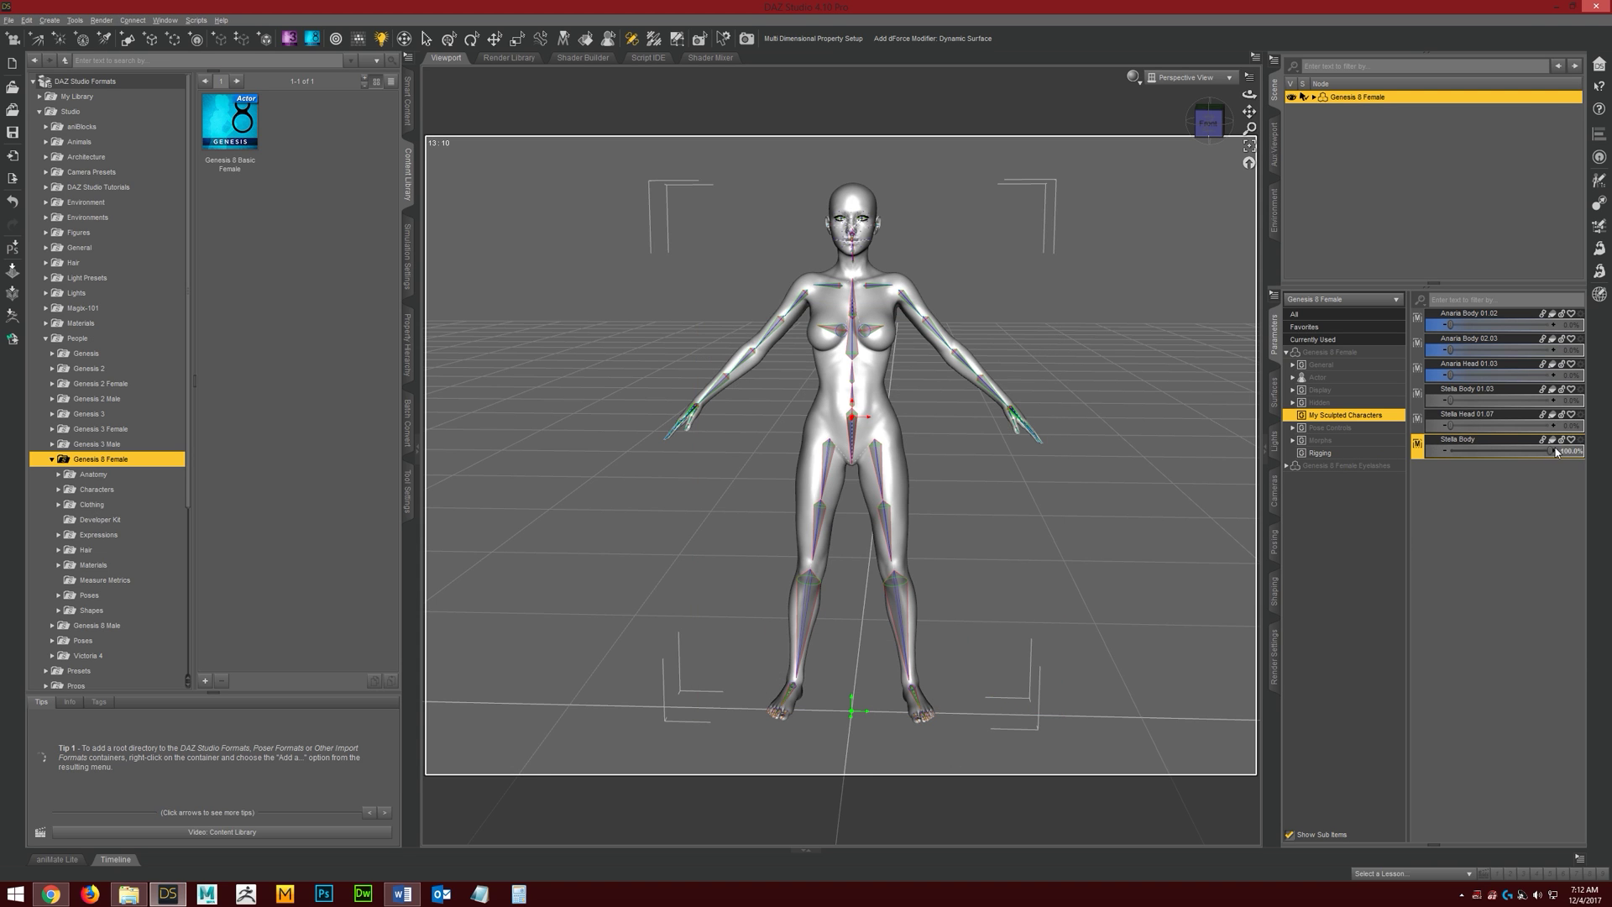
- Drag the Stella Body slider down and up between 0% and 100% to confirm the joints follow
{"action": "left_click_drag", "start_coordinate": [1548, 450], "coordinate": [1379, 439]}
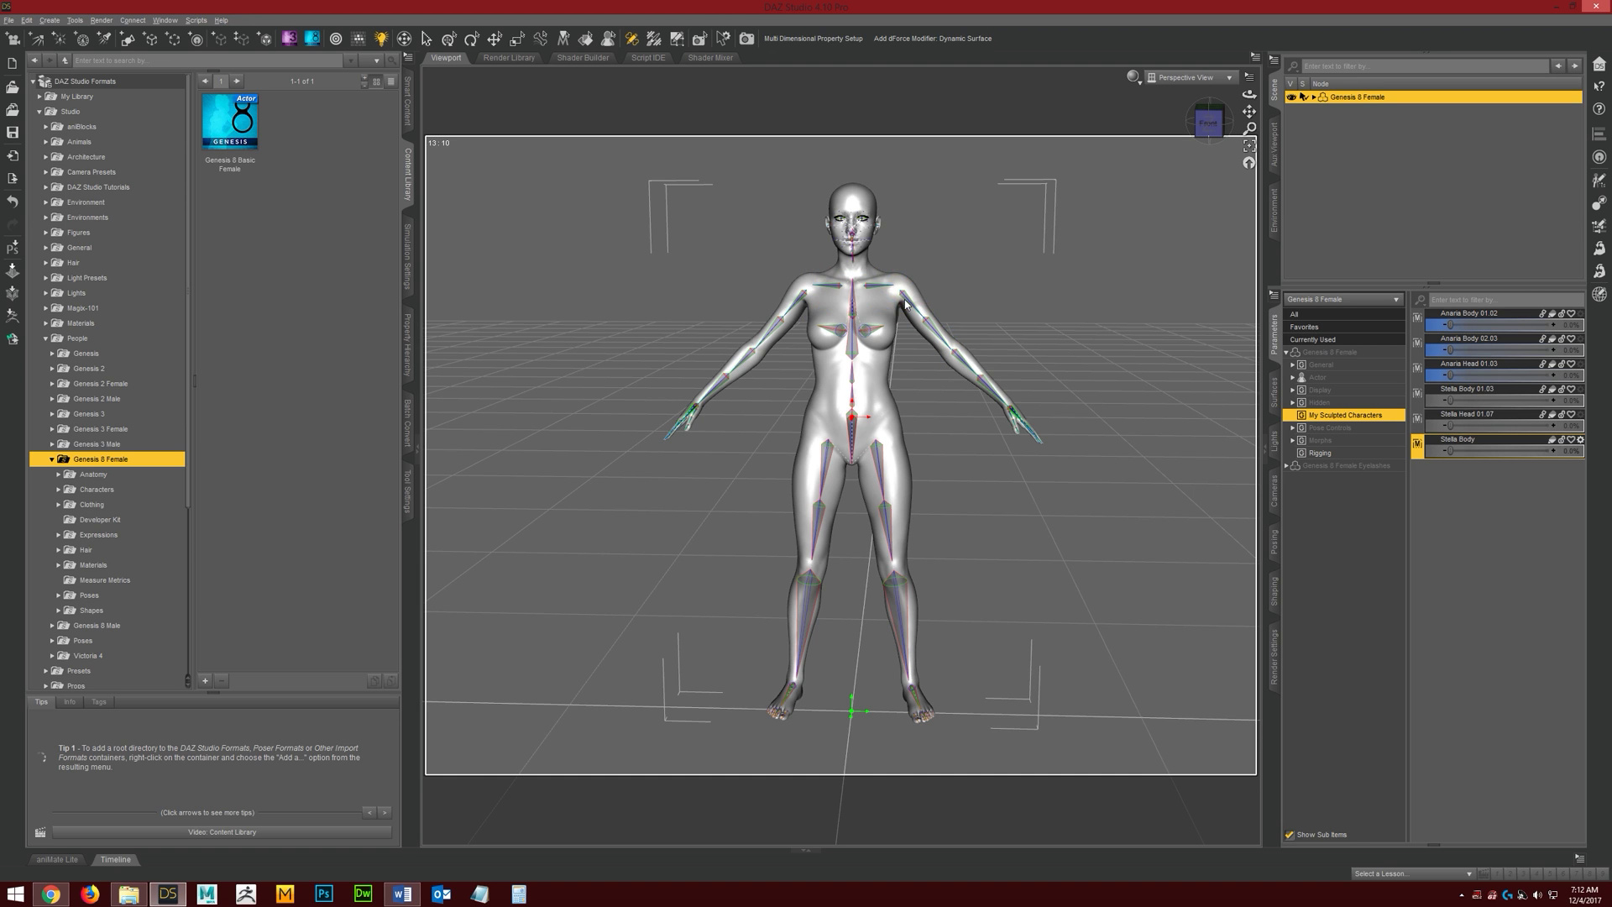
{"action": "left_click_drag", "start_coordinate": [1450, 451], "coordinate": [1552, 451]}
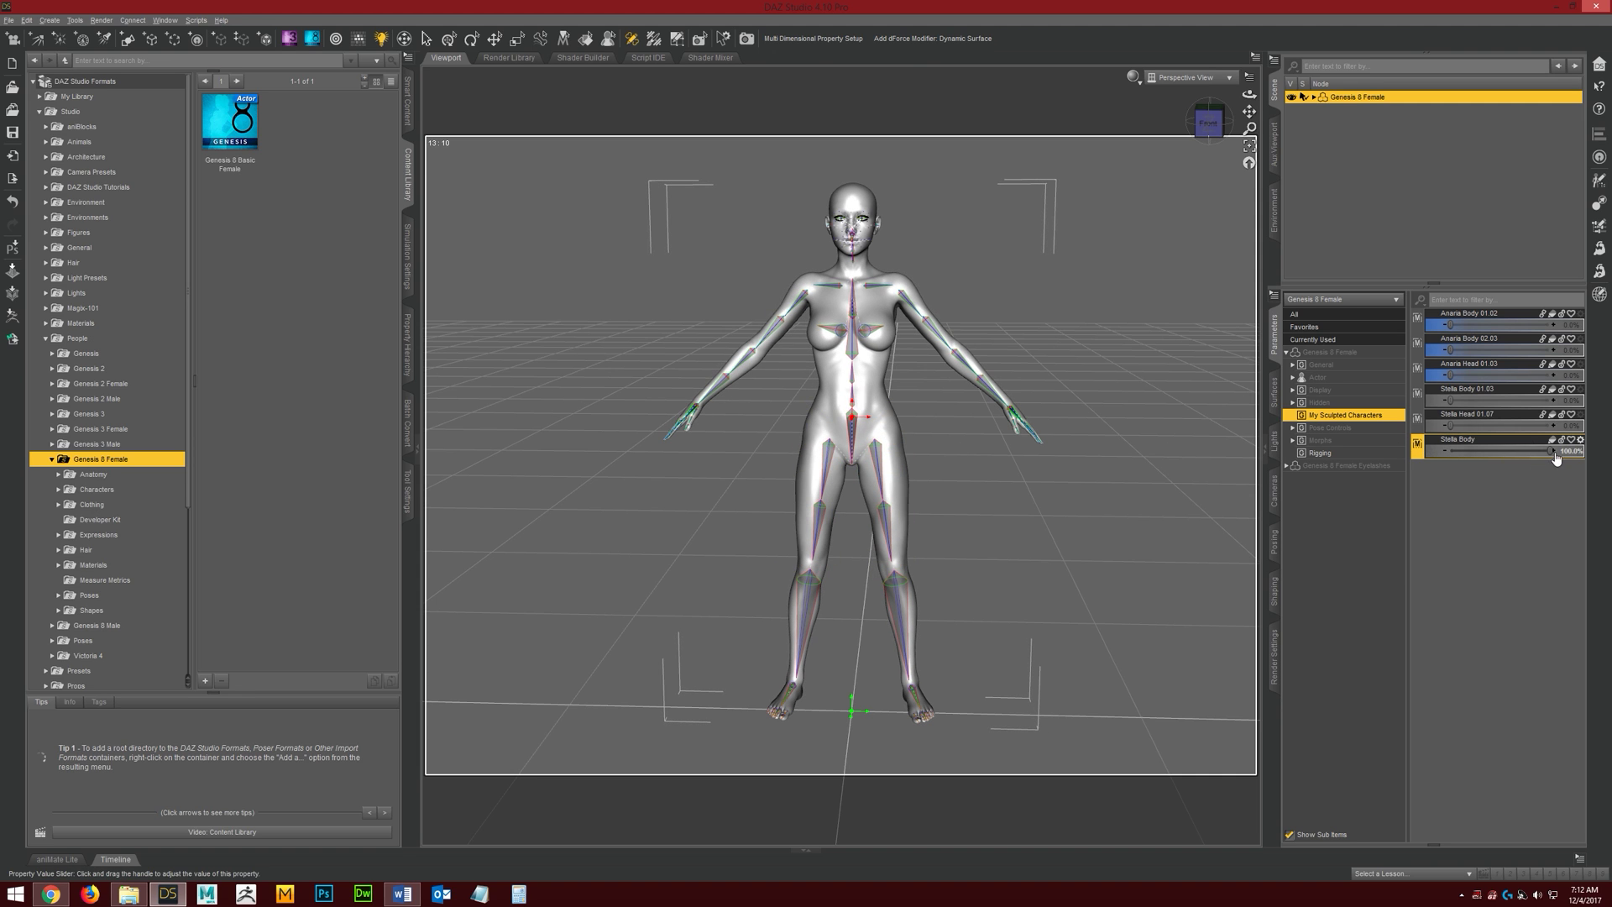
{"action": "left_click_drag", "start_coordinate": [1556, 457], "coordinate": [1428, 449]}
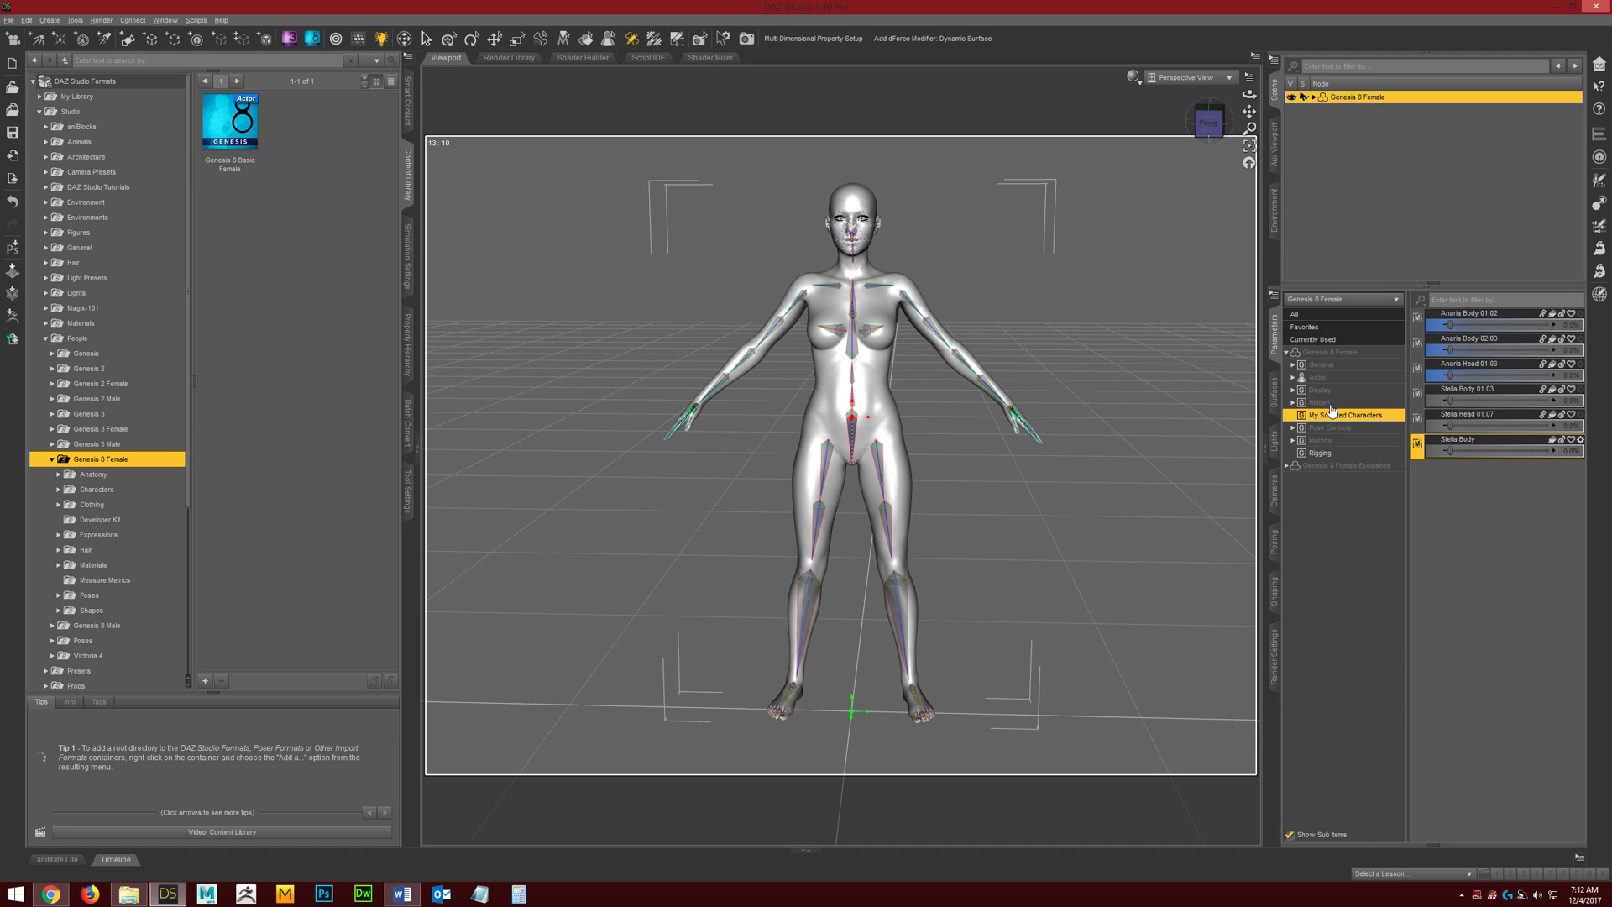
{"action": "mouse_move", "coordinate": [1431, 454]}
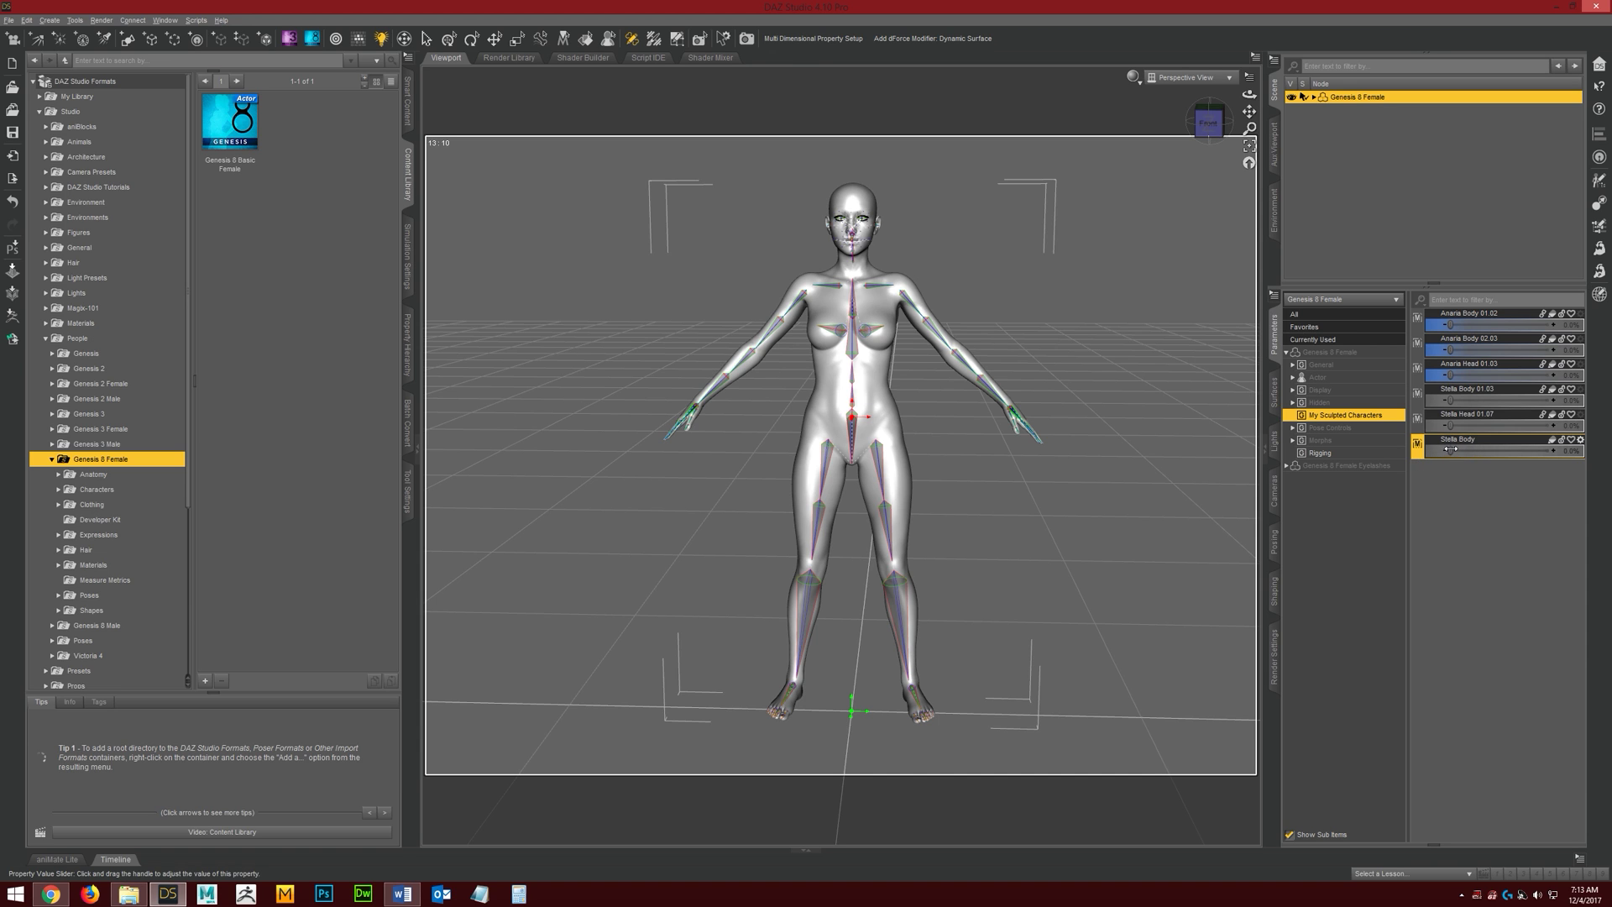
{"action": "left_click", "coordinate": [9, 20]}
- Start saving a morph asset with My Library as the asset directory
{"action": "left_click", "coordinate": [9, 20]}
{"action": "left_click", "coordinate": [9, 20]}
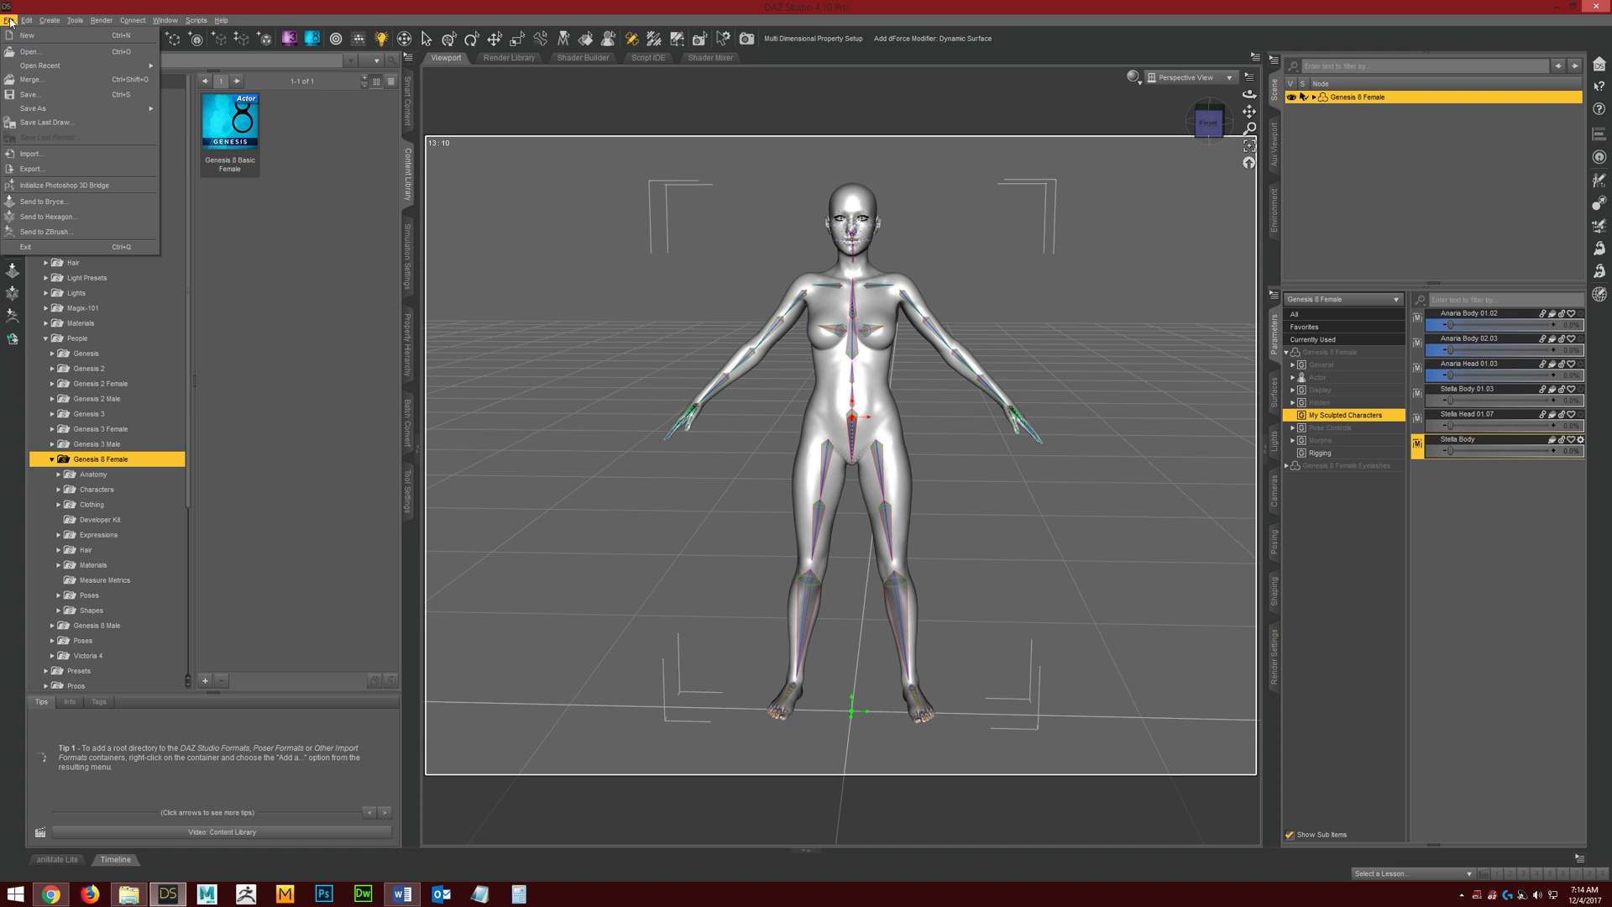
{"action": "mouse_move", "coordinate": [33, 109]}
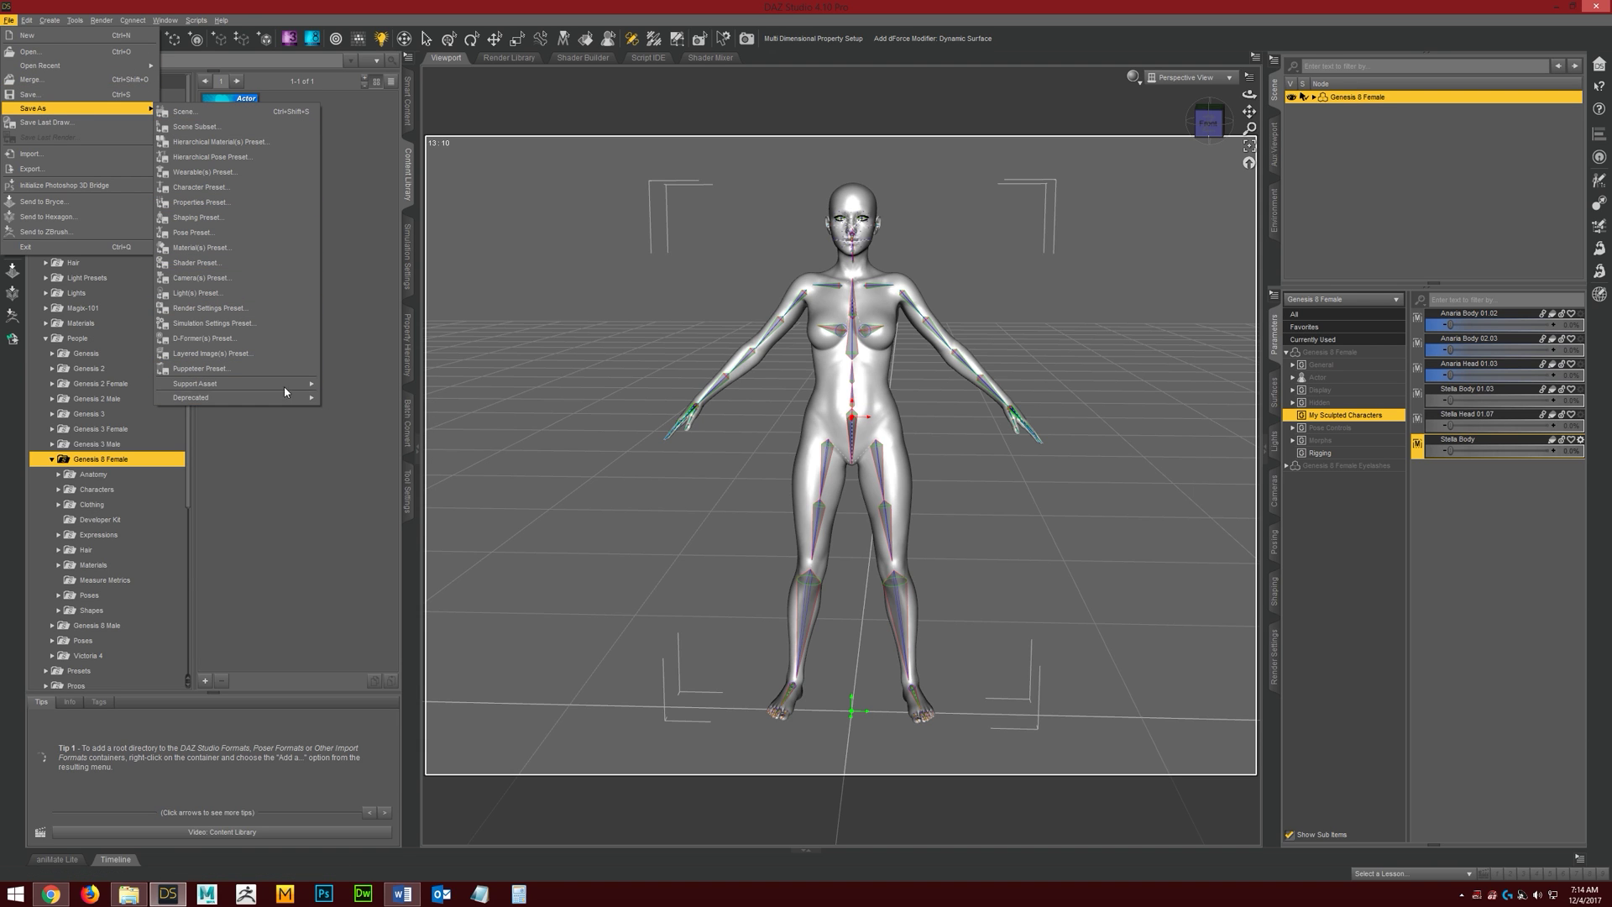
{"action": "mouse_move", "coordinate": [286, 385]}
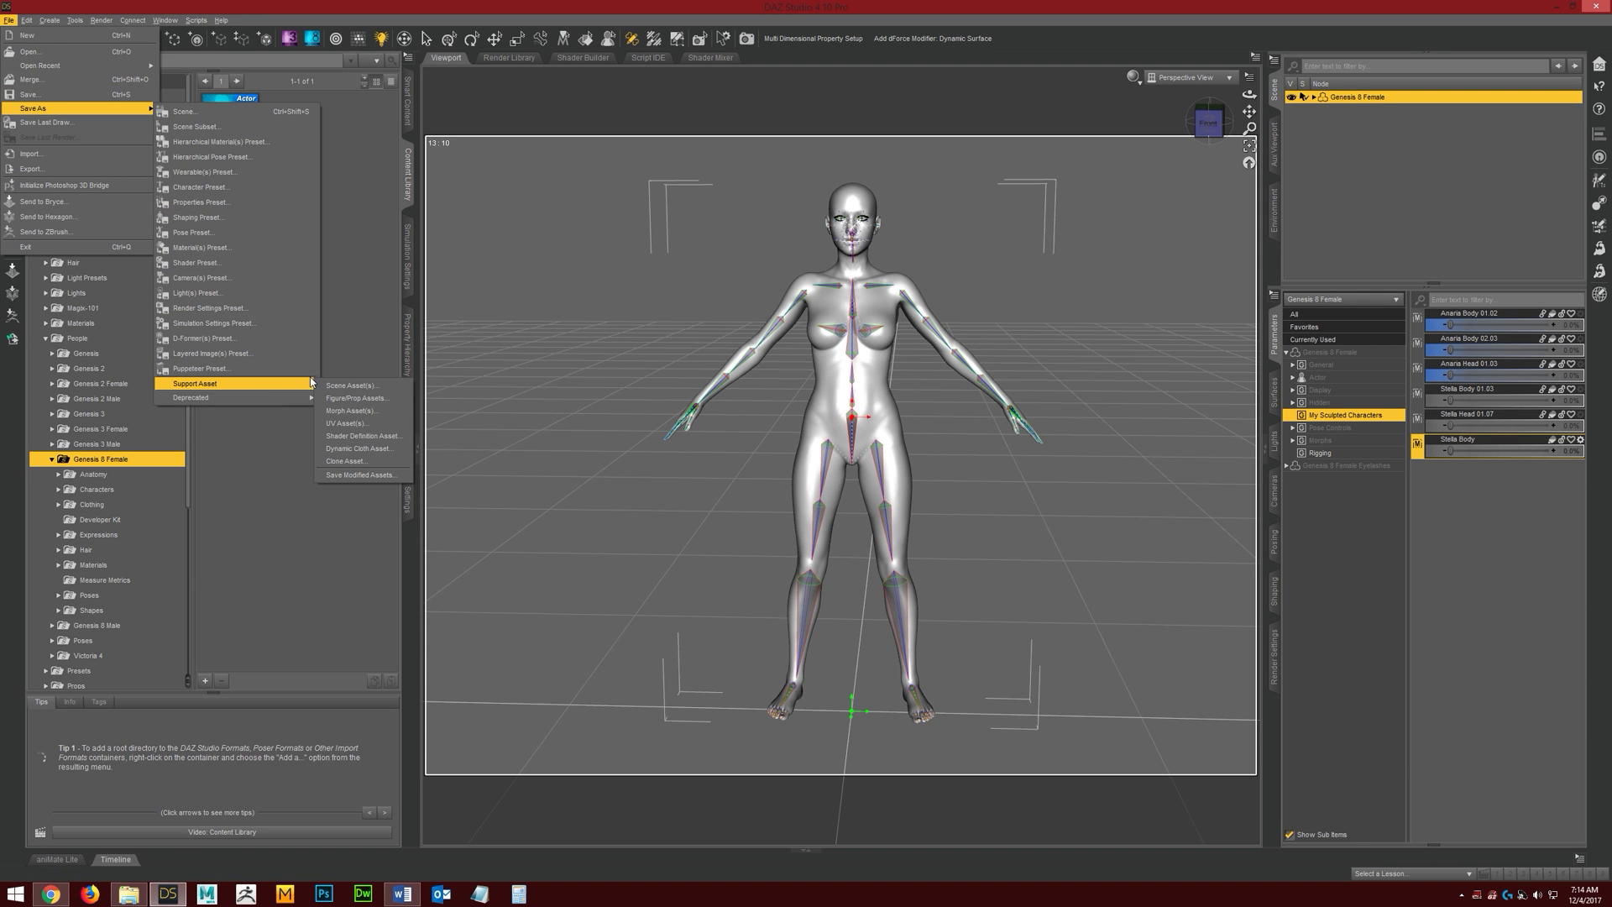
{"action": "left_click", "coordinate": [378, 413]}
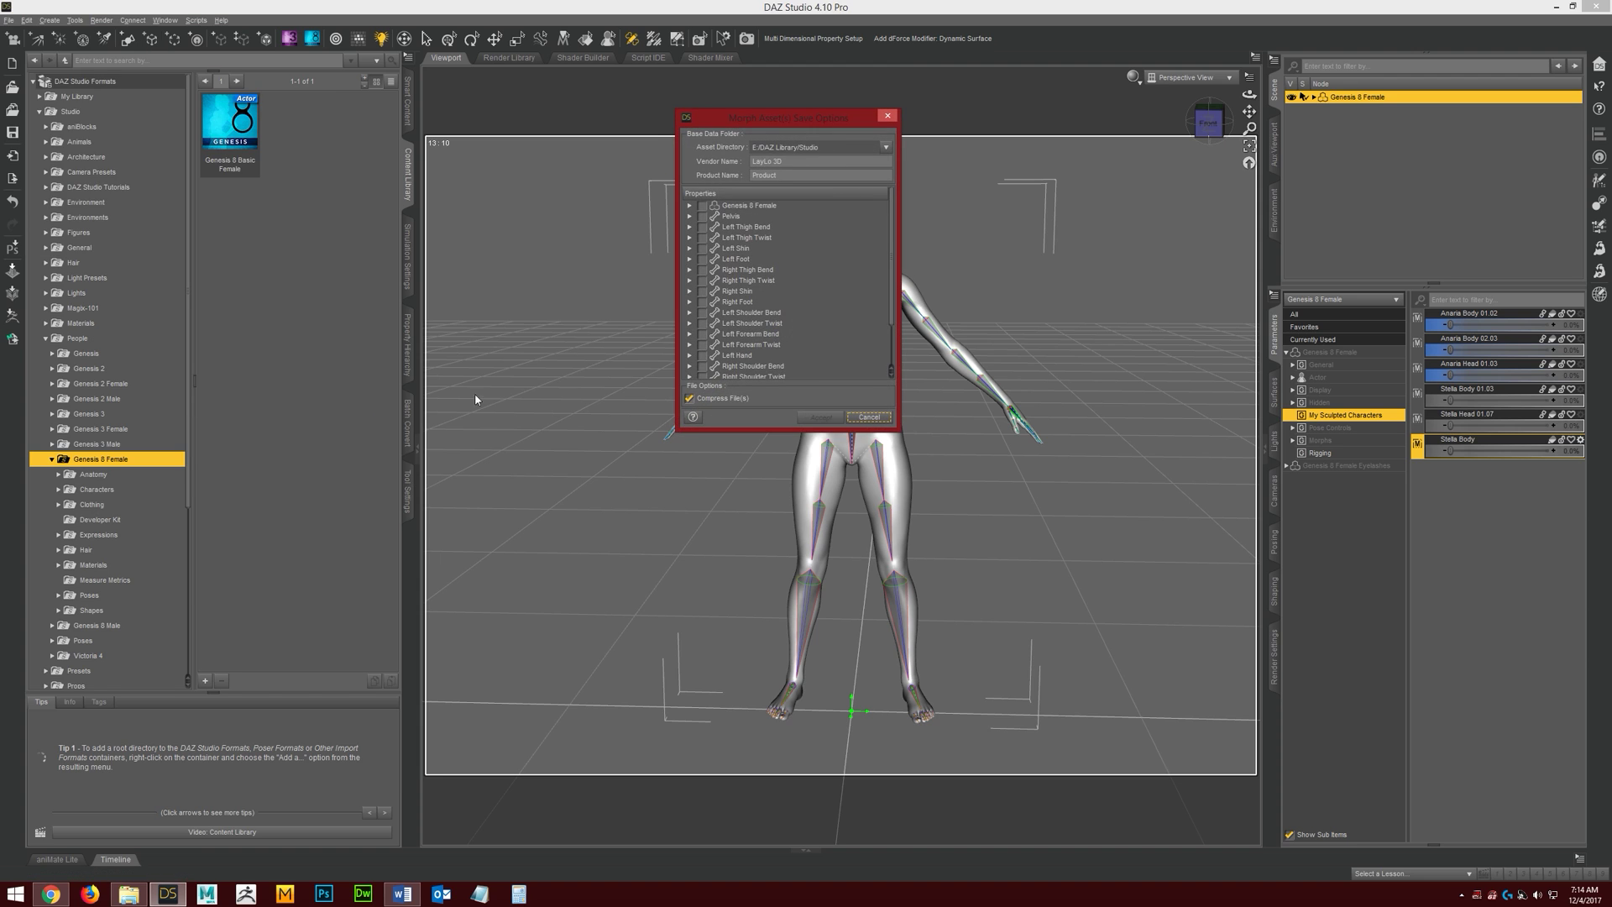
{"action": "key", "text": "Tab"}
{"action": "left_click_drag", "start_coordinate": [839, 152], "coordinate": [748, 157]}
{"action": "left_click", "coordinate": [887, 147]}
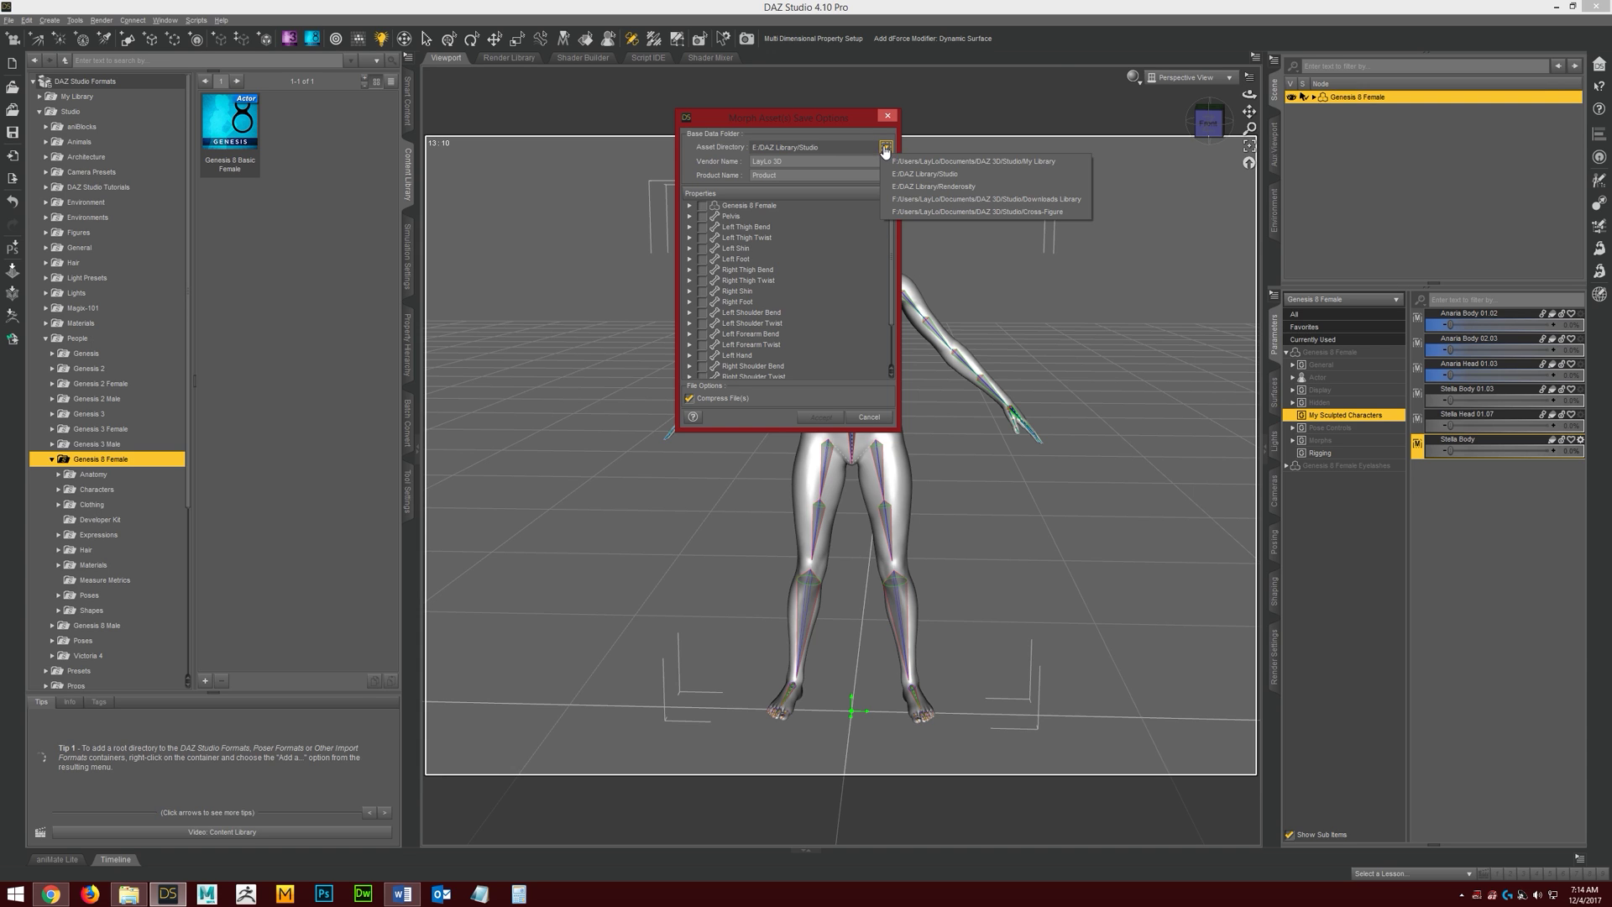
{"action": "left_click", "coordinate": [982, 163]}
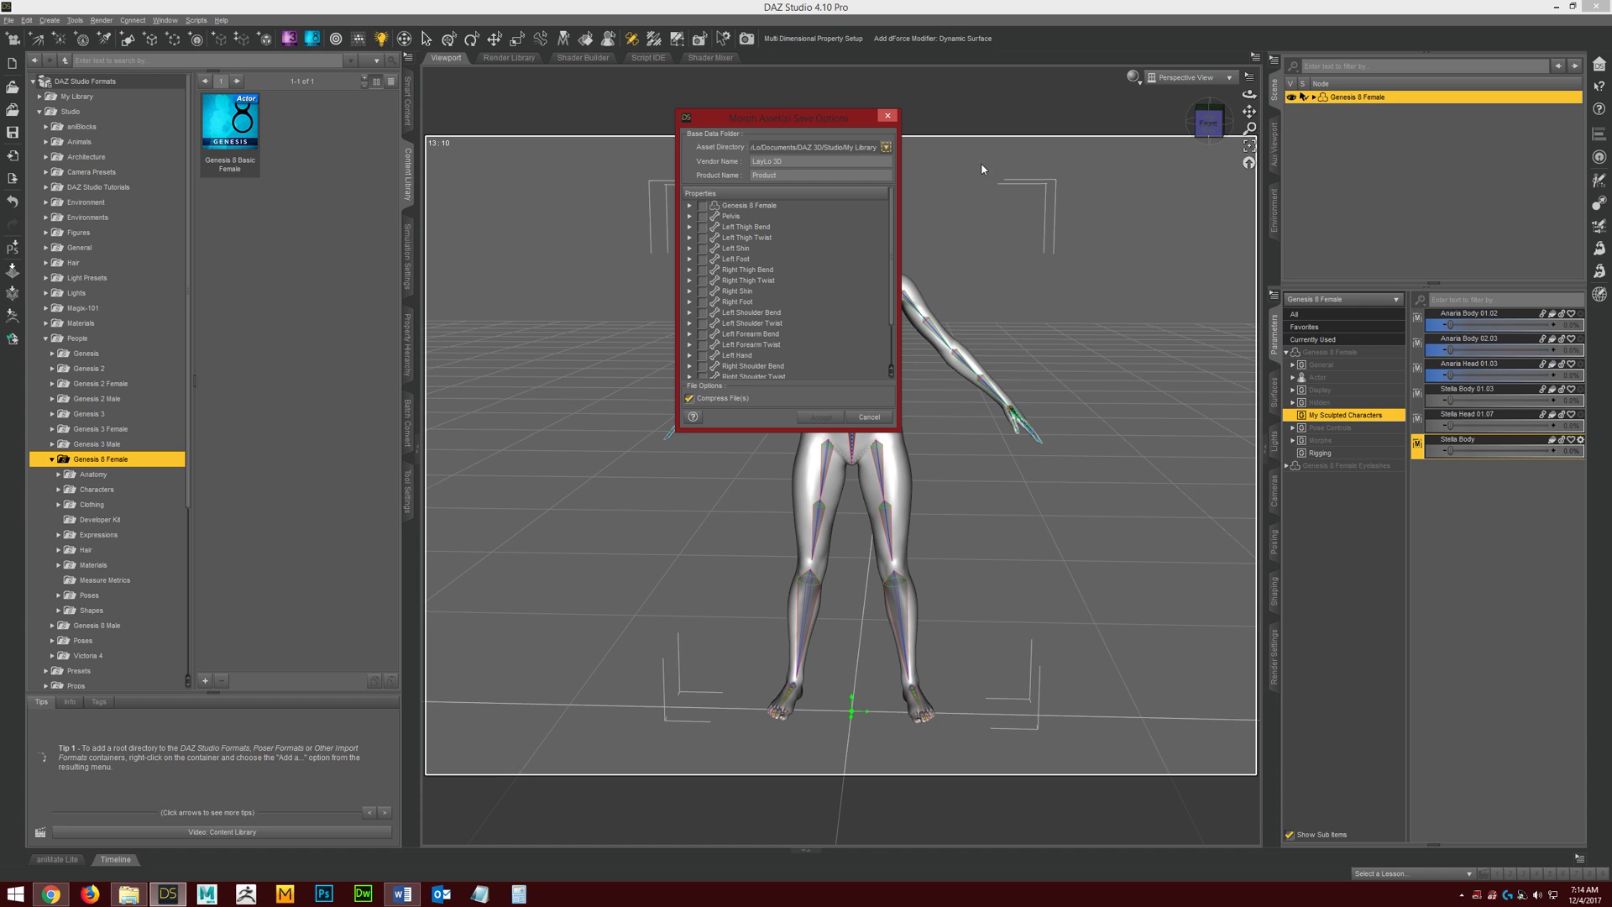
- Set the product name to Stella, mark the Stella Body morph, and save it
{"action": "key", "text": "Tab"}
{"action": "left_click", "coordinate": [808, 160]}
{"action": "left_click_drag", "start_coordinate": [796, 177], "coordinate": [733, 175]}
{"action": "type", "text": "Stella"}
{"action": "left_click", "coordinate": [689, 206]}
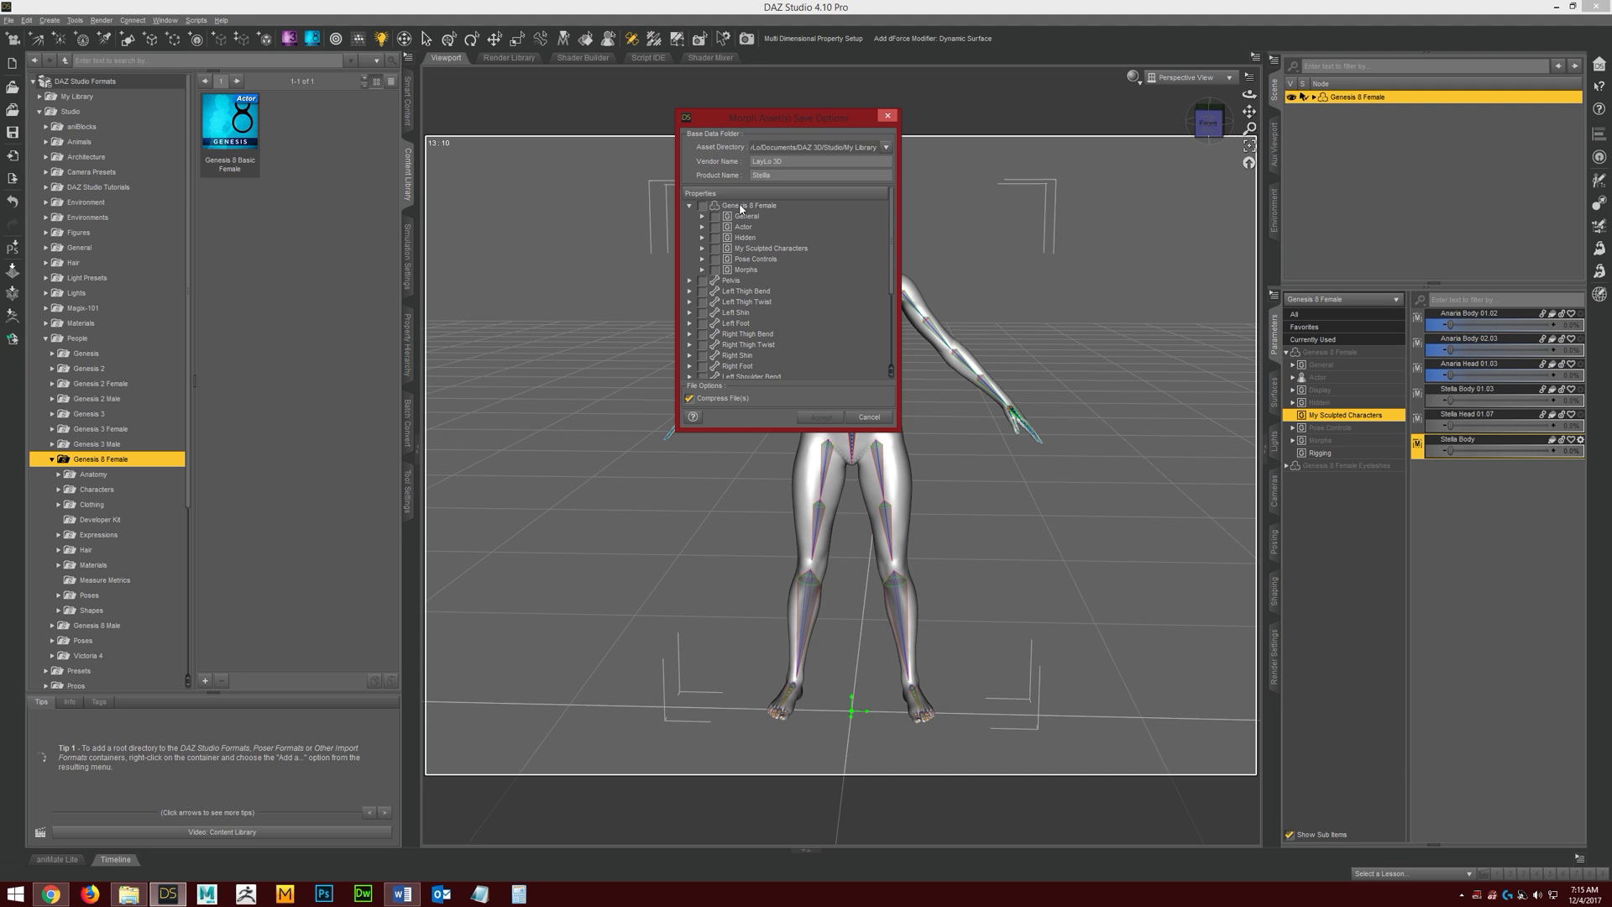
{"action": "left_click", "coordinate": [703, 248]}
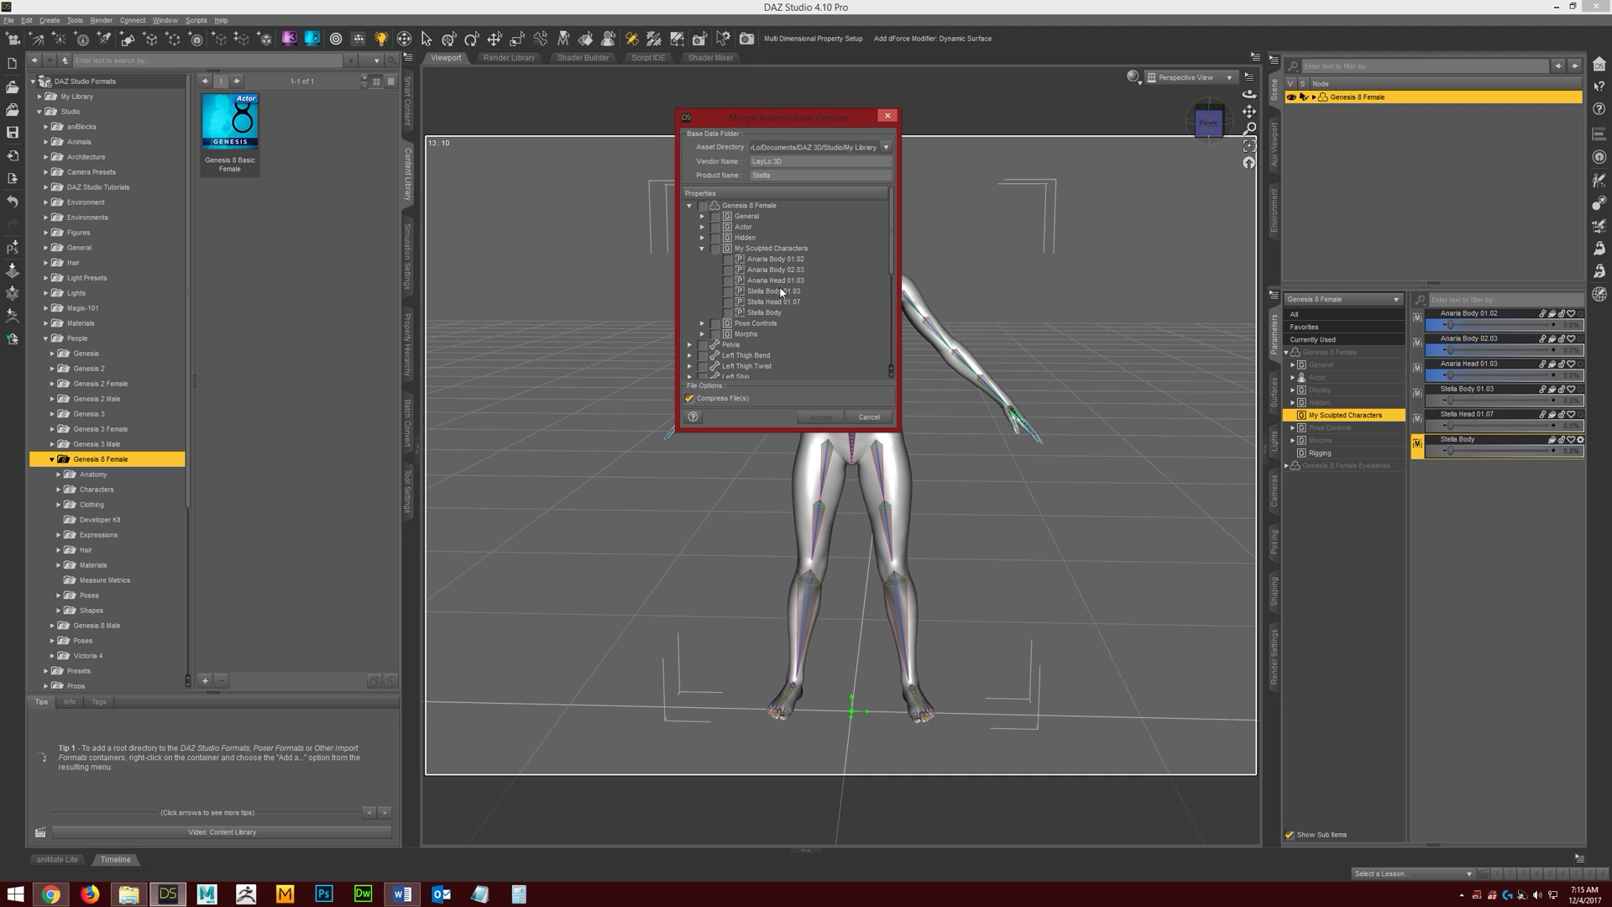
{"action": "left_click", "coordinate": [728, 313]}
{"action": "left_click", "coordinate": [820, 416]}
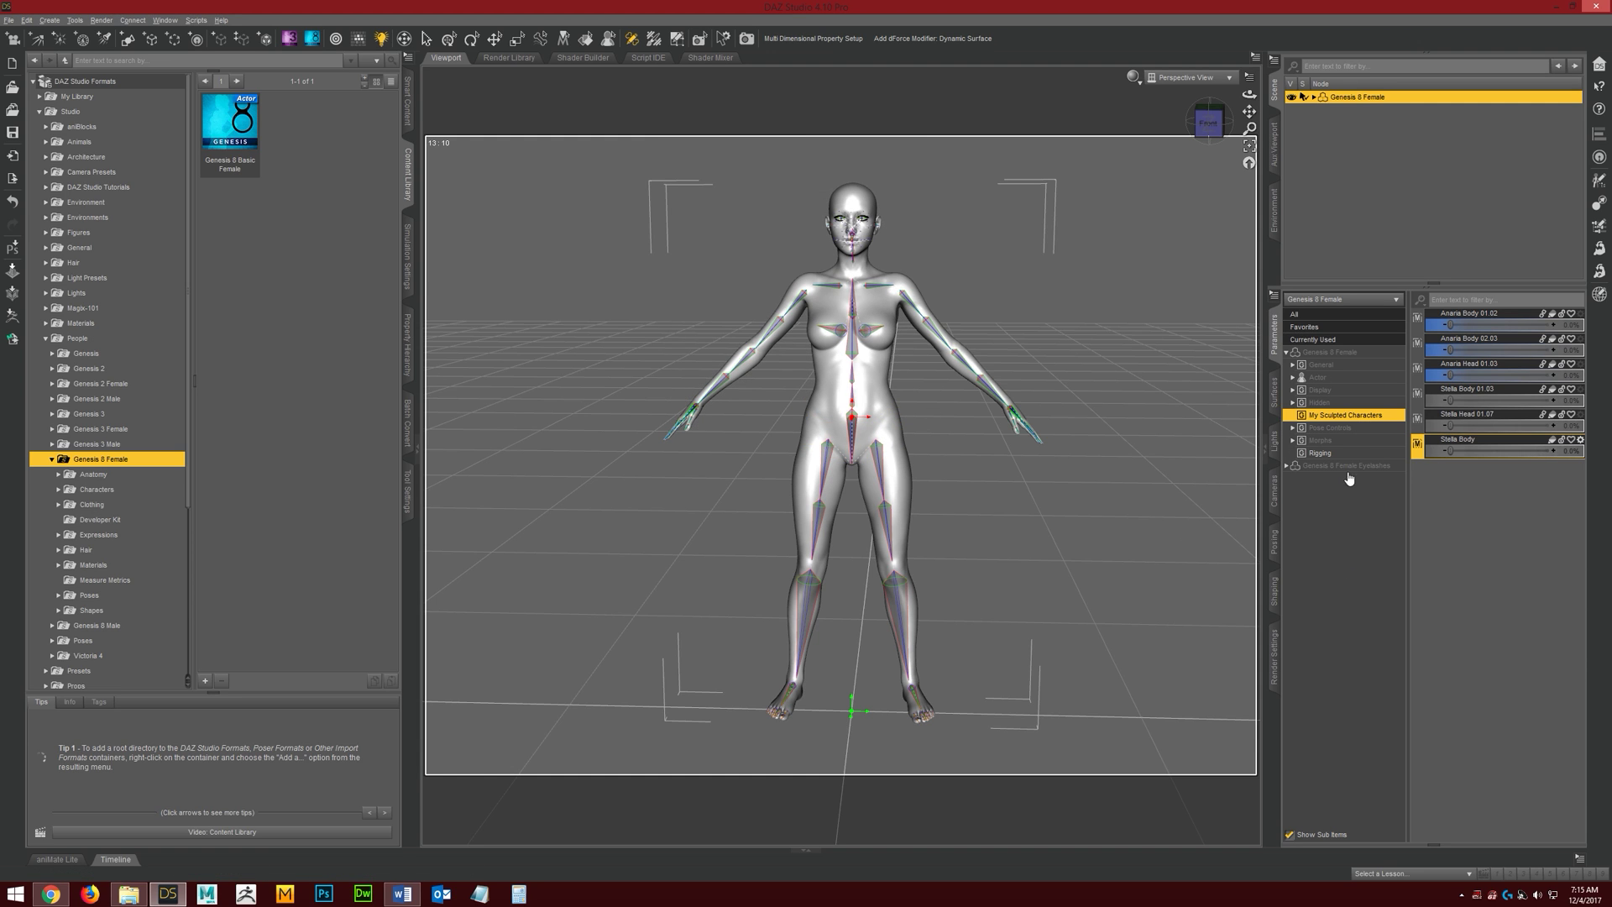
- Dial Stella_Head_01.07 to 100% and frame the face in a front view
{"action": "left_click", "coordinate": [1325, 441]}
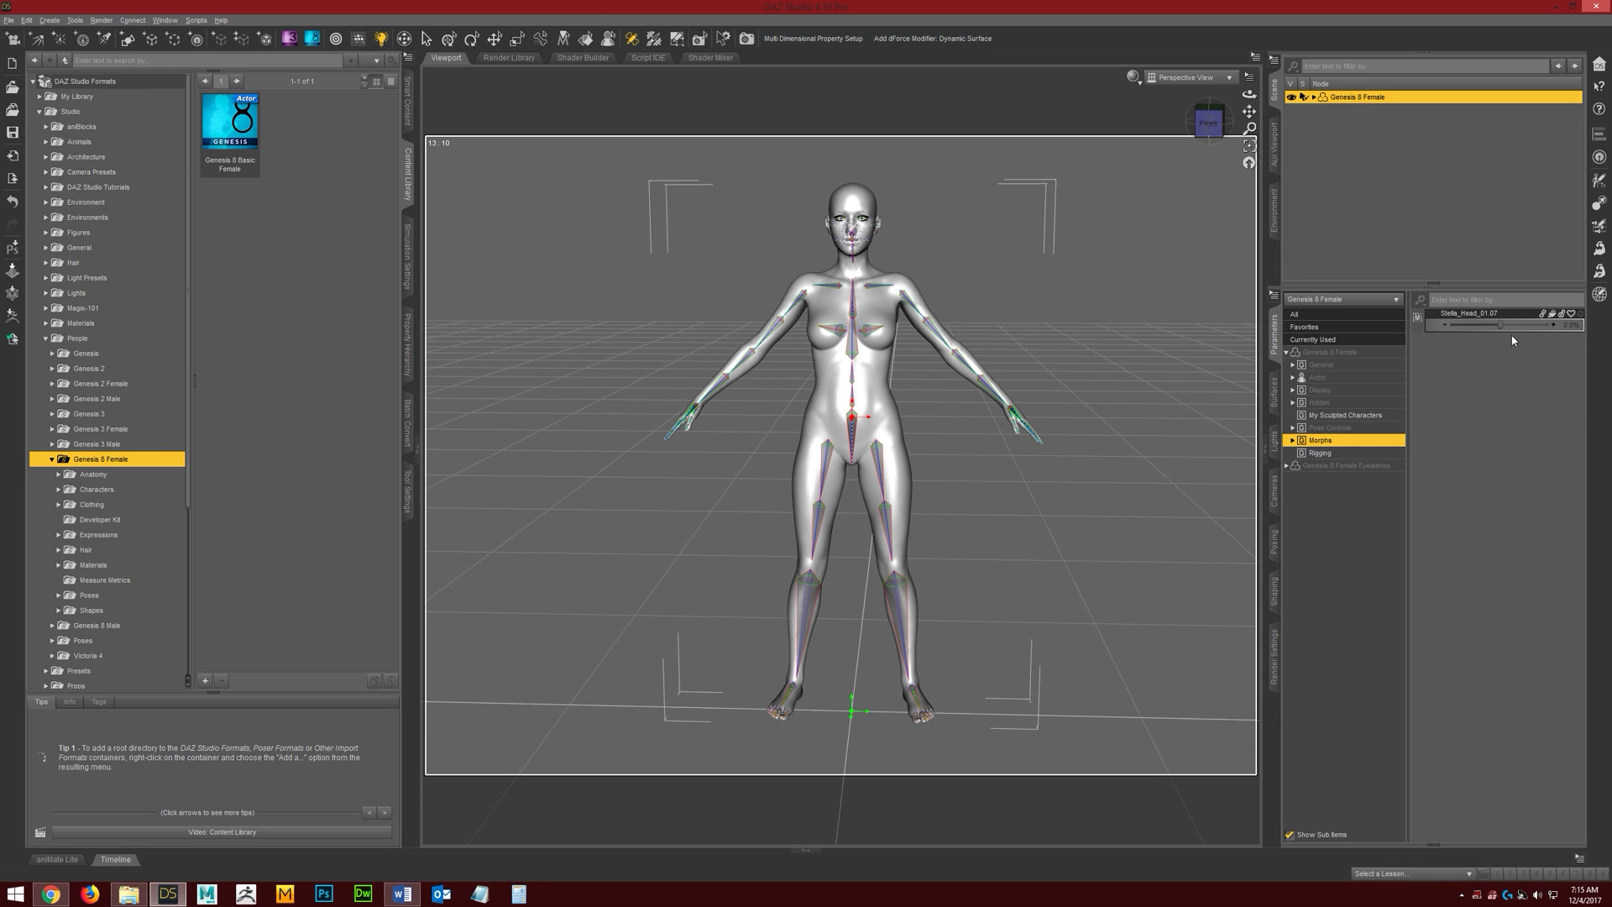
{"action": "left_click_drag", "start_coordinate": [1501, 327], "coordinate": [1553, 328]}
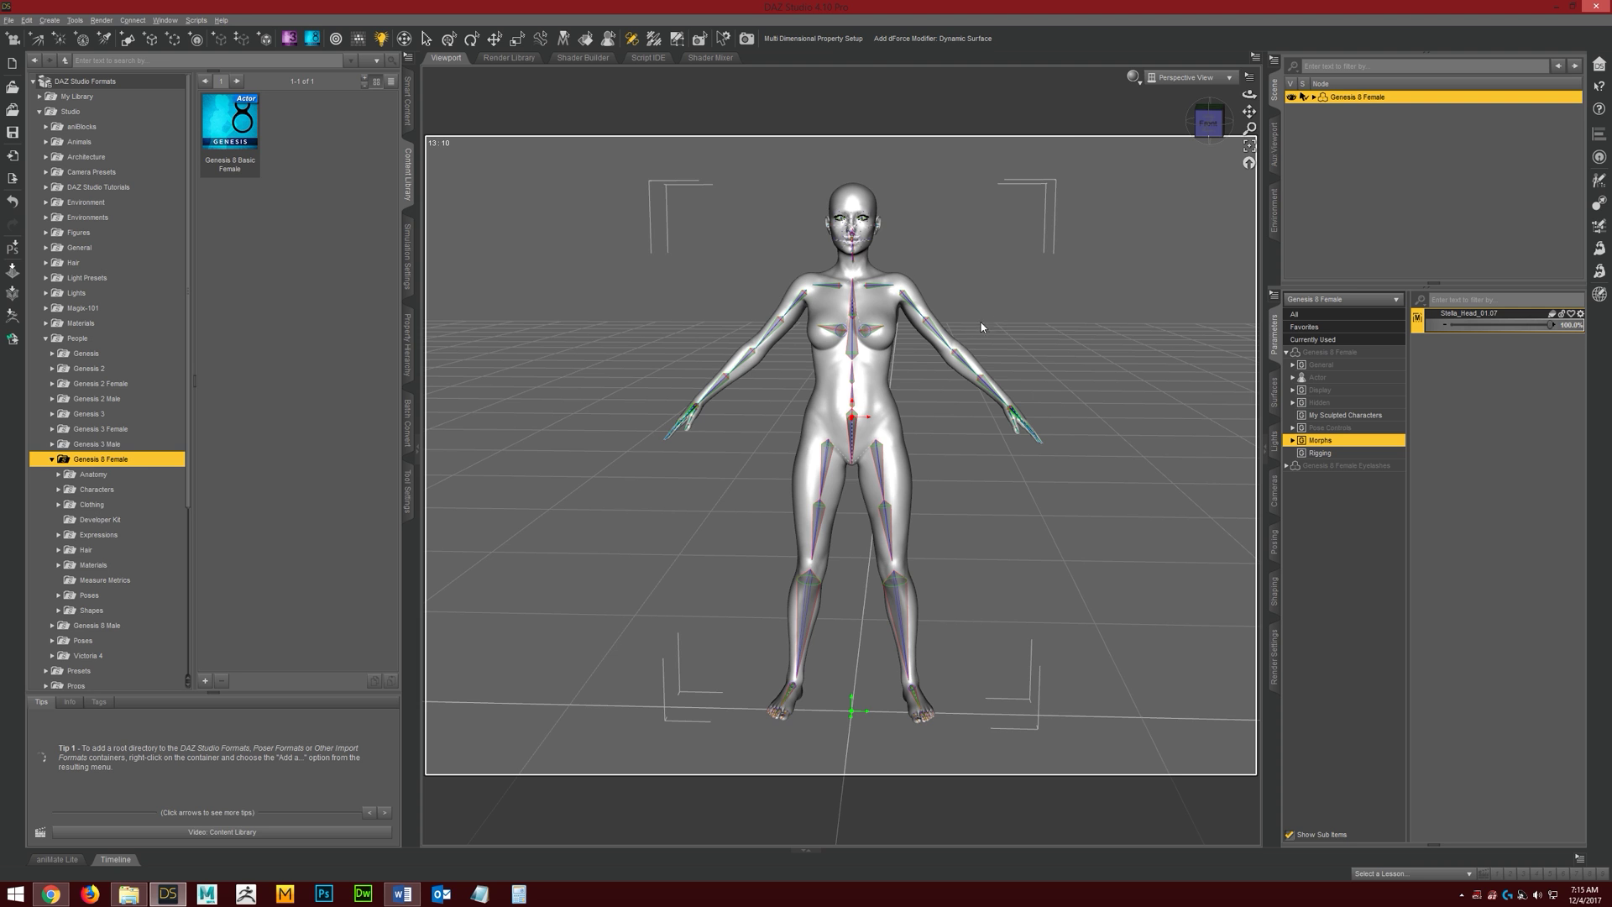
{"action": "left_click", "coordinate": [850, 214]}
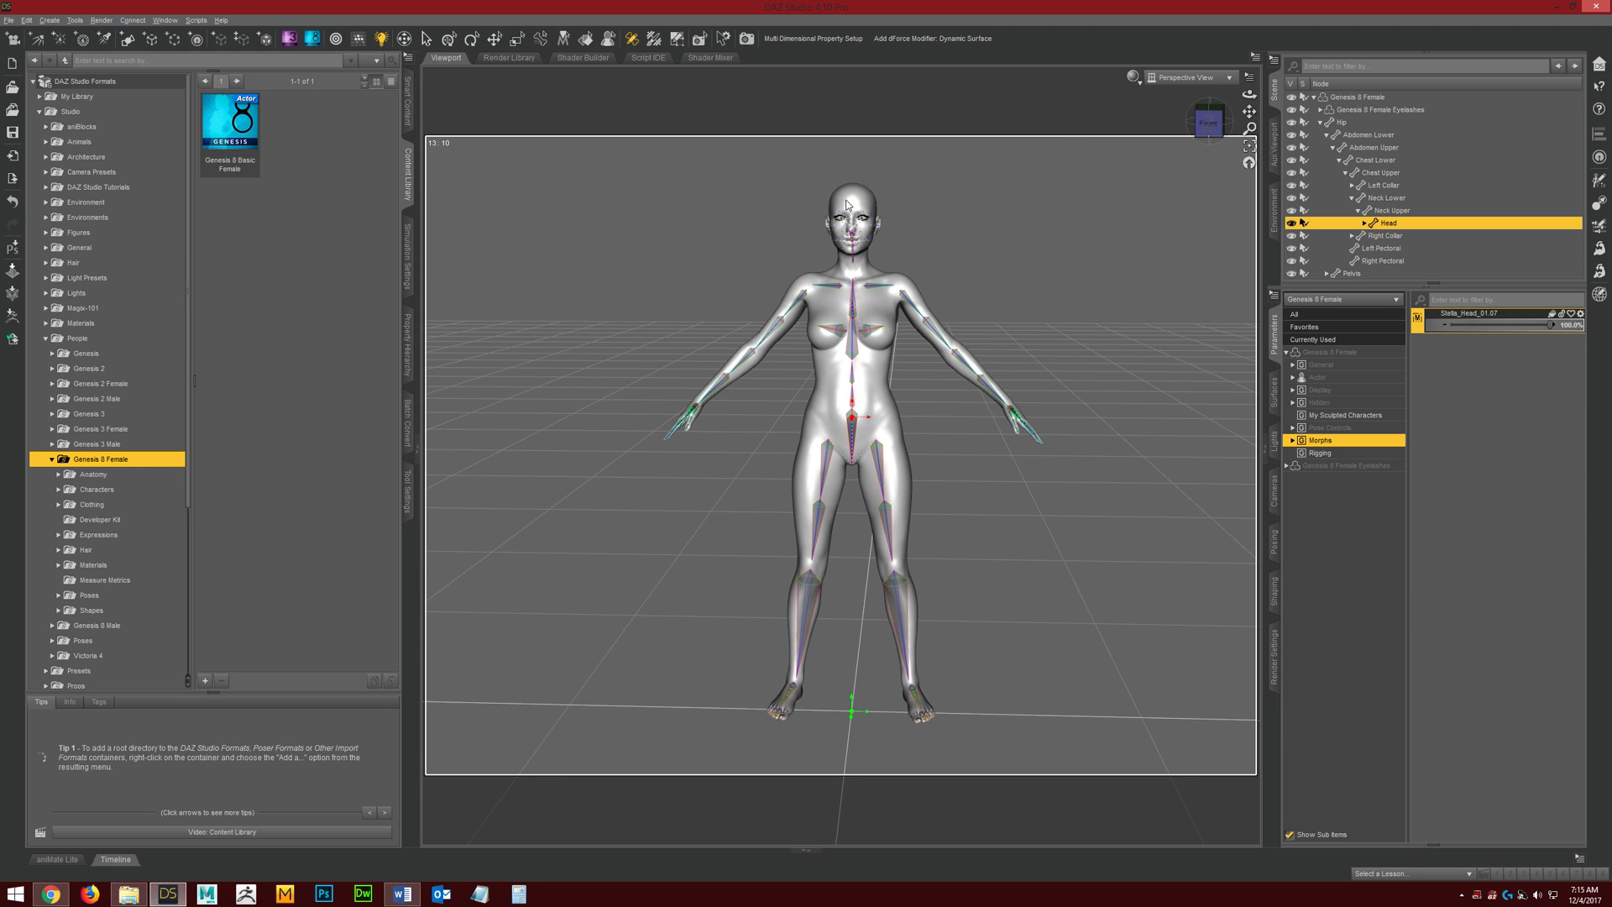
{"action": "left_click", "coordinate": [1249, 164]}
{"action": "left_click_drag", "start_coordinate": [1250, 94], "coordinate": [1250, 113]}
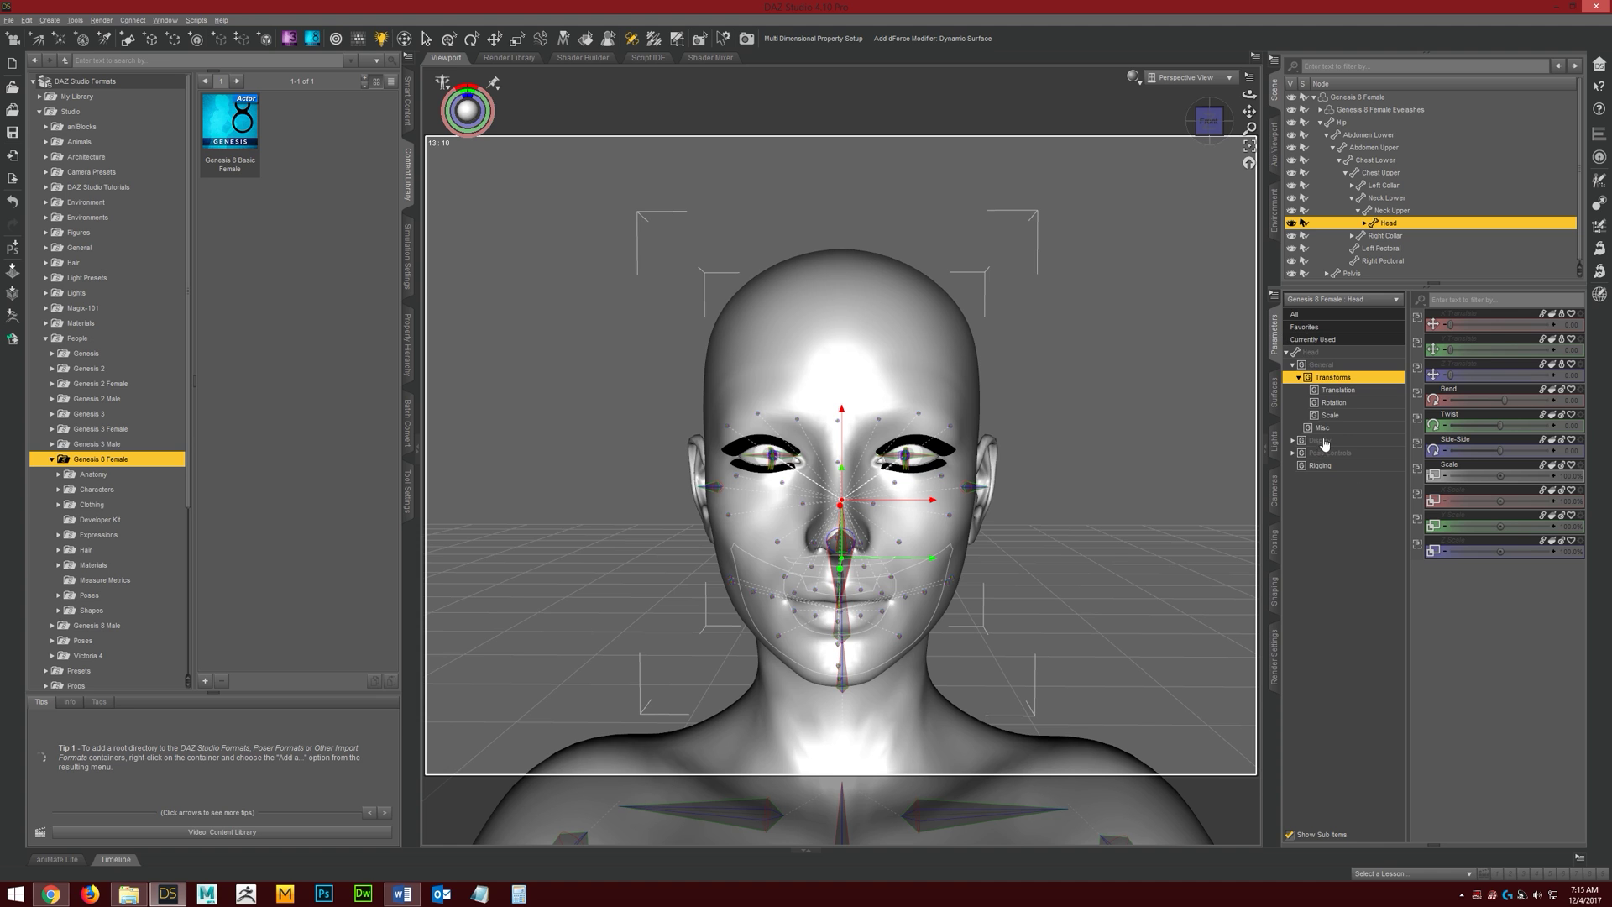
- Open Parameter Settings for the Genesis 8 Female's Stella_Head_01.07 morph
{"action": "left_click", "coordinate": [1354, 99]}
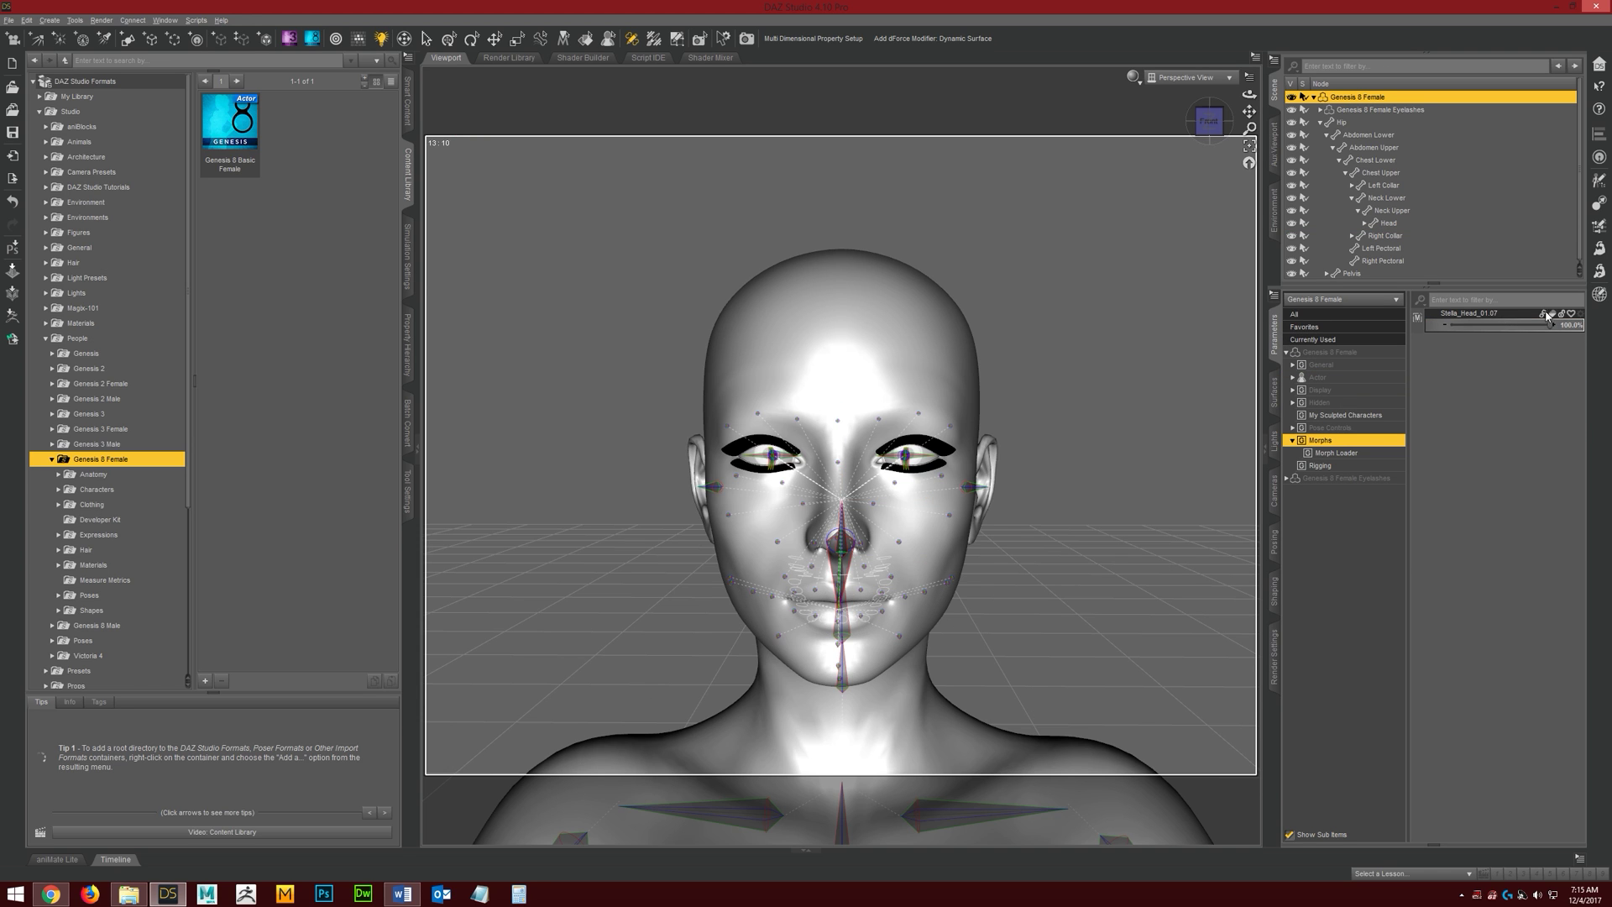
{"action": "left_click", "coordinate": [1579, 314]}
{"action": "left_click", "coordinate": [1569, 326]}
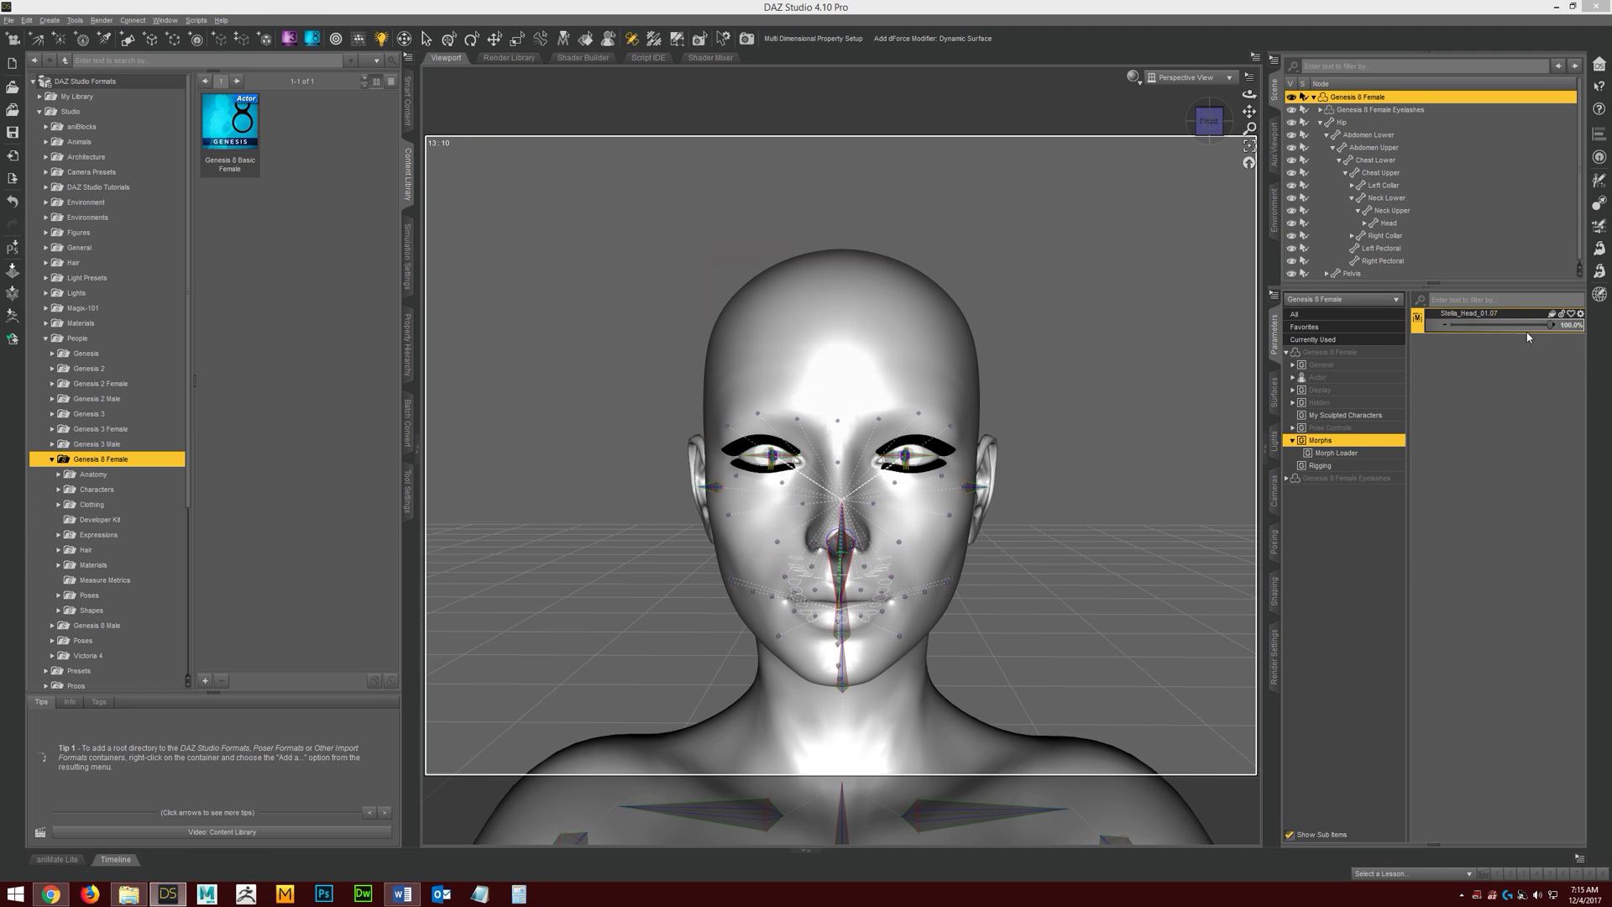
{"action": "left_click", "coordinate": [750, 393]}
- Give the head morph minimum 0, name FHMHead_01.07 and label Stella Head, then accept
{"action": "type", "text": "0"}
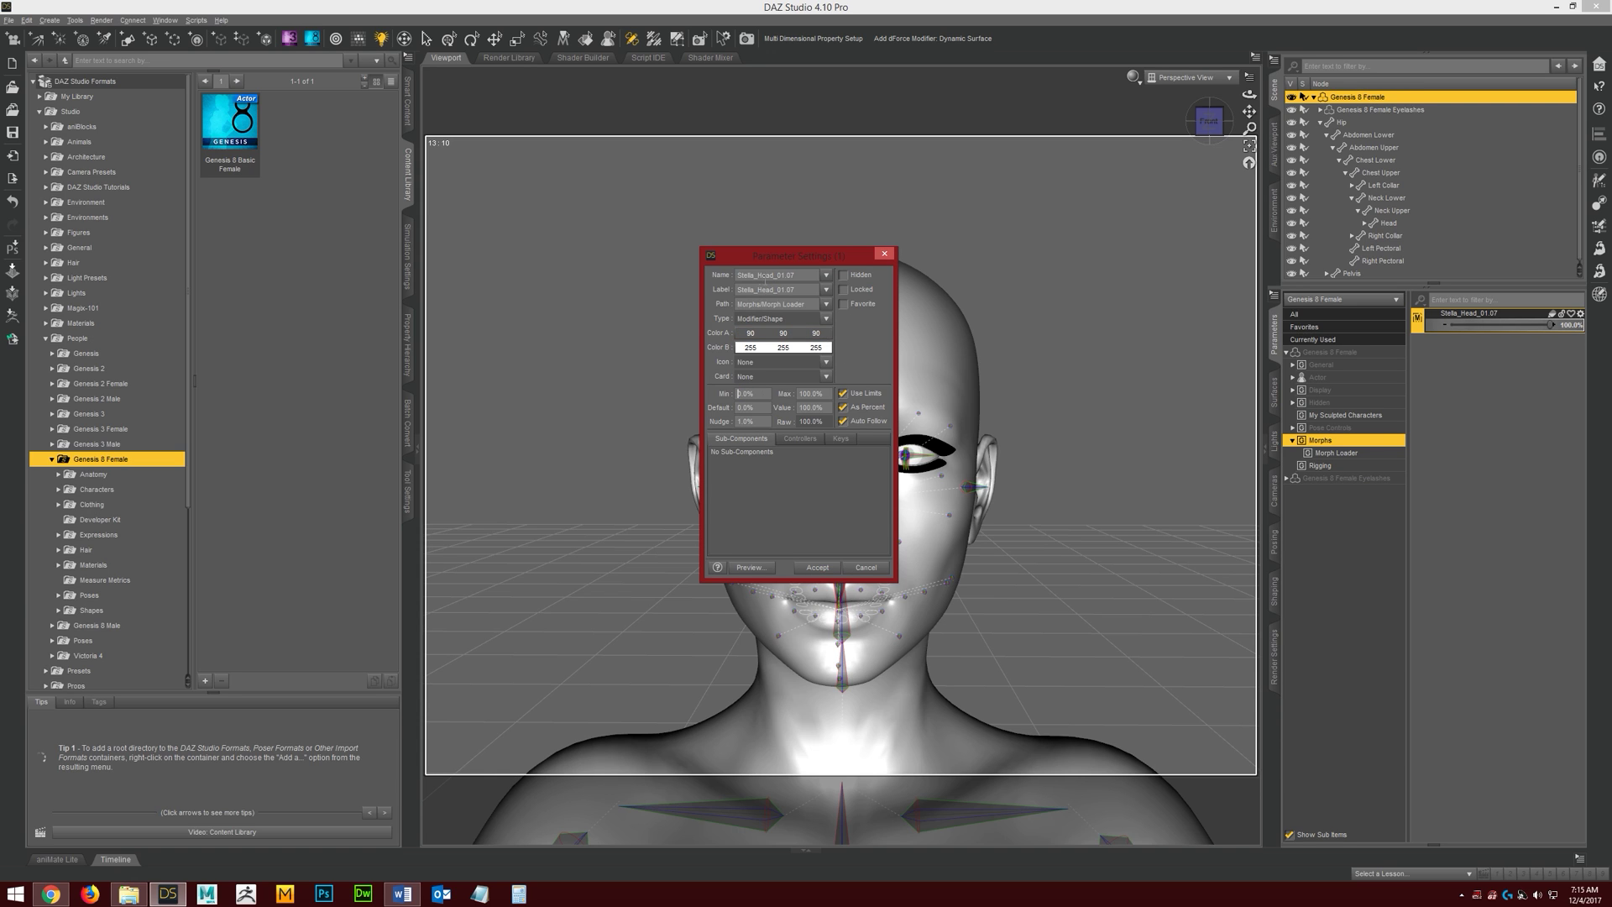
{"action": "left_click_drag", "start_coordinate": [755, 274], "coordinate": [737, 274]}
{"action": "key", "text": "BackSpace"}
{"action": "type", "text": "FHM"}
{"action": "left_click_drag", "start_coordinate": [793, 289], "coordinate": [772, 290]}
{"action": "key", "text": "BackSpace"}
{"action": "left_click", "coordinate": [818, 568]}
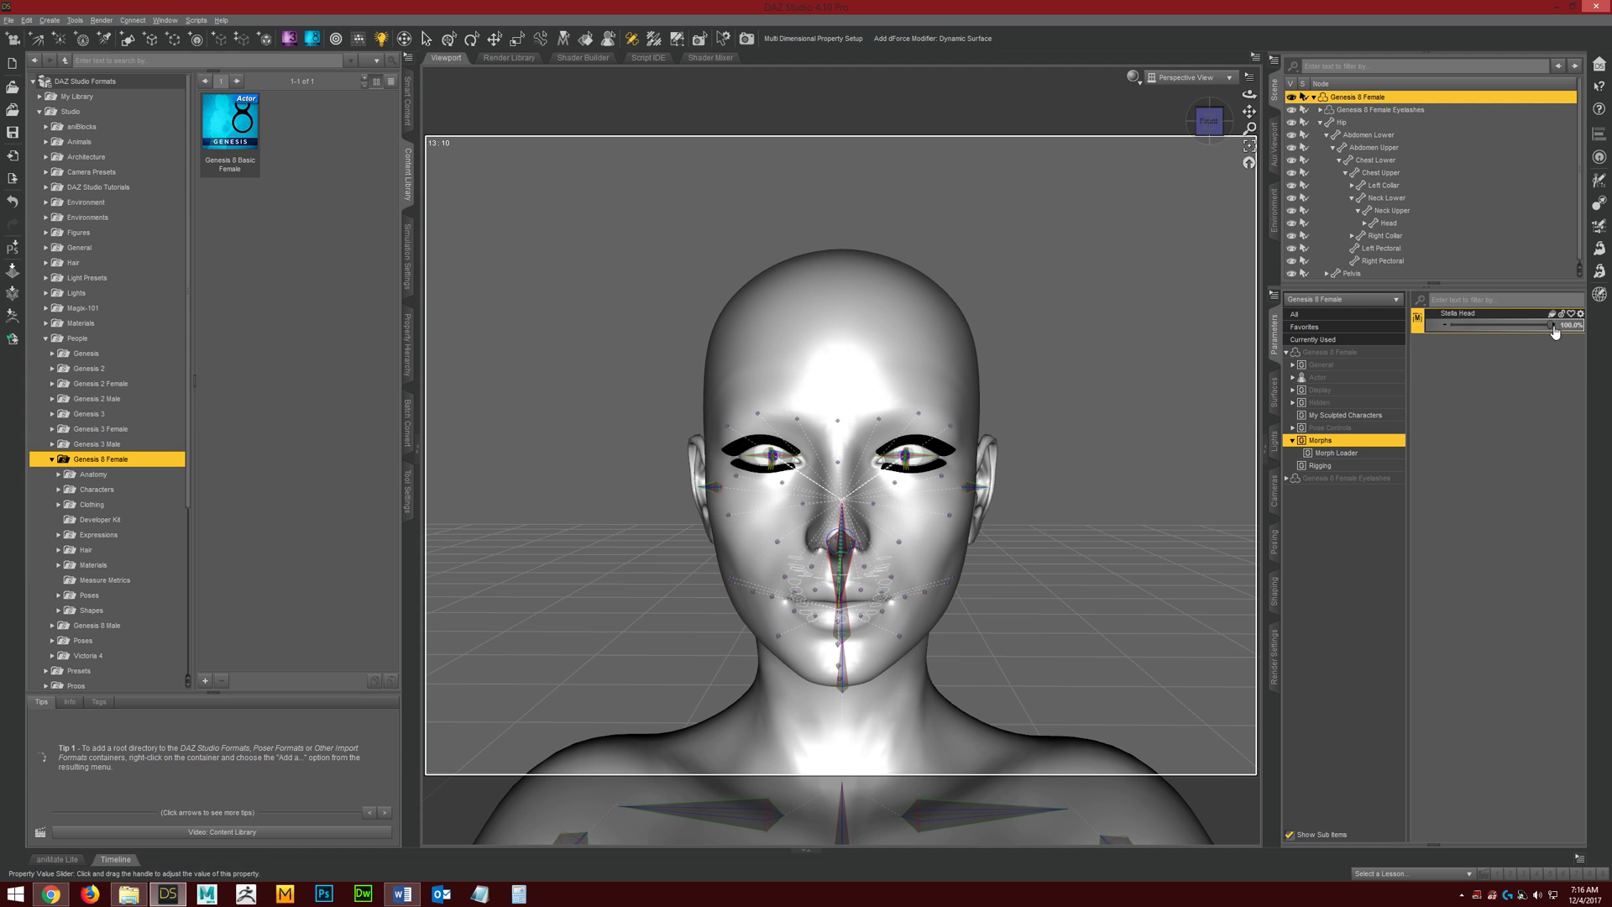
{"action": "mouse_move", "coordinate": [1552, 325]}
{"action": "left_mouse_down"}
{"action": "mouse_move", "coordinate": [1439, 326]}
{"action": "mouse_move", "coordinate": [1551, 324]}
{"action": "left_mouse_up"}
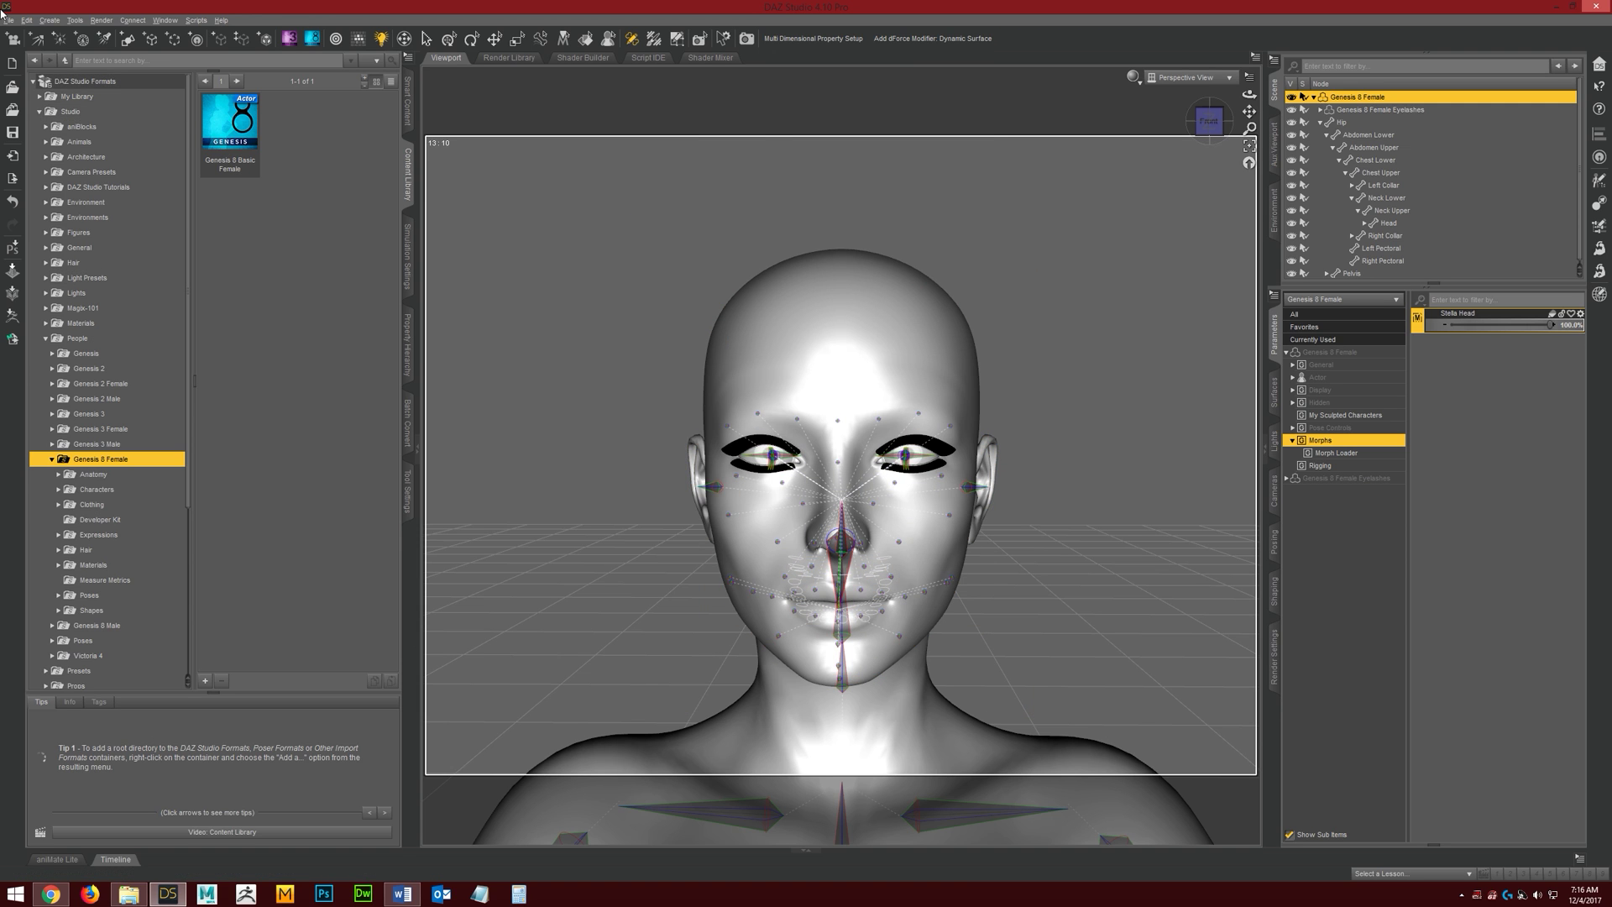
{"action": "left_click", "coordinate": [26, 21]}
- Open Adjust Rigging To Shape and uncheck all bones and influencing face groups
{"action": "mouse_move", "coordinate": [81, 134]}
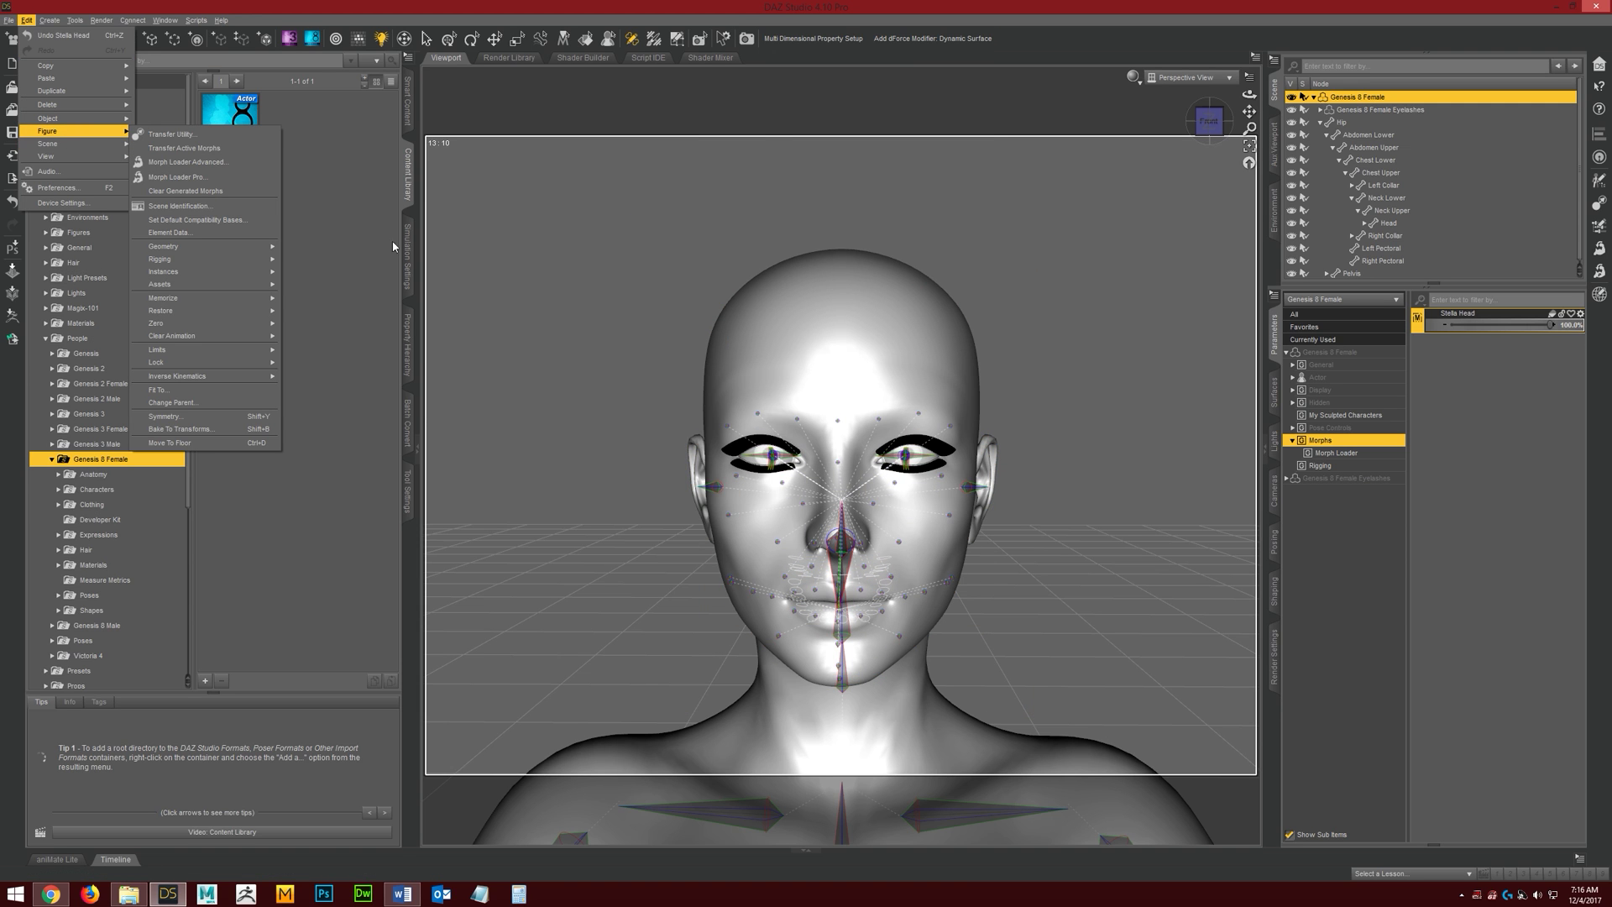
{"action": "mouse_move", "coordinate": [252, 259]}
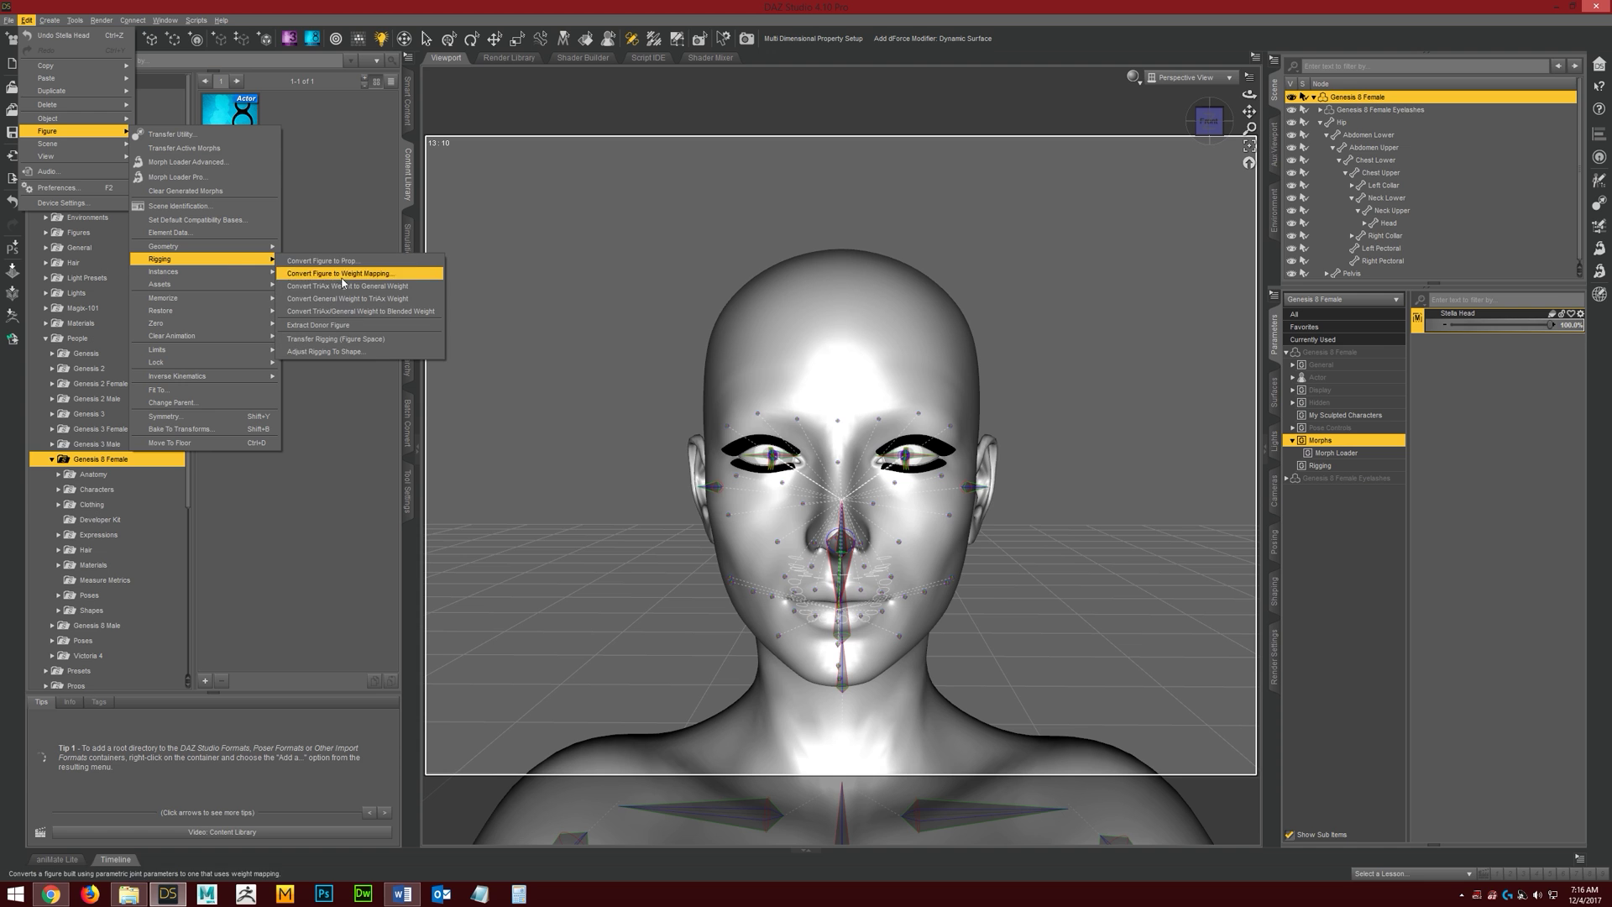
{"action": "left_click", "coordinate": [327, 351]}
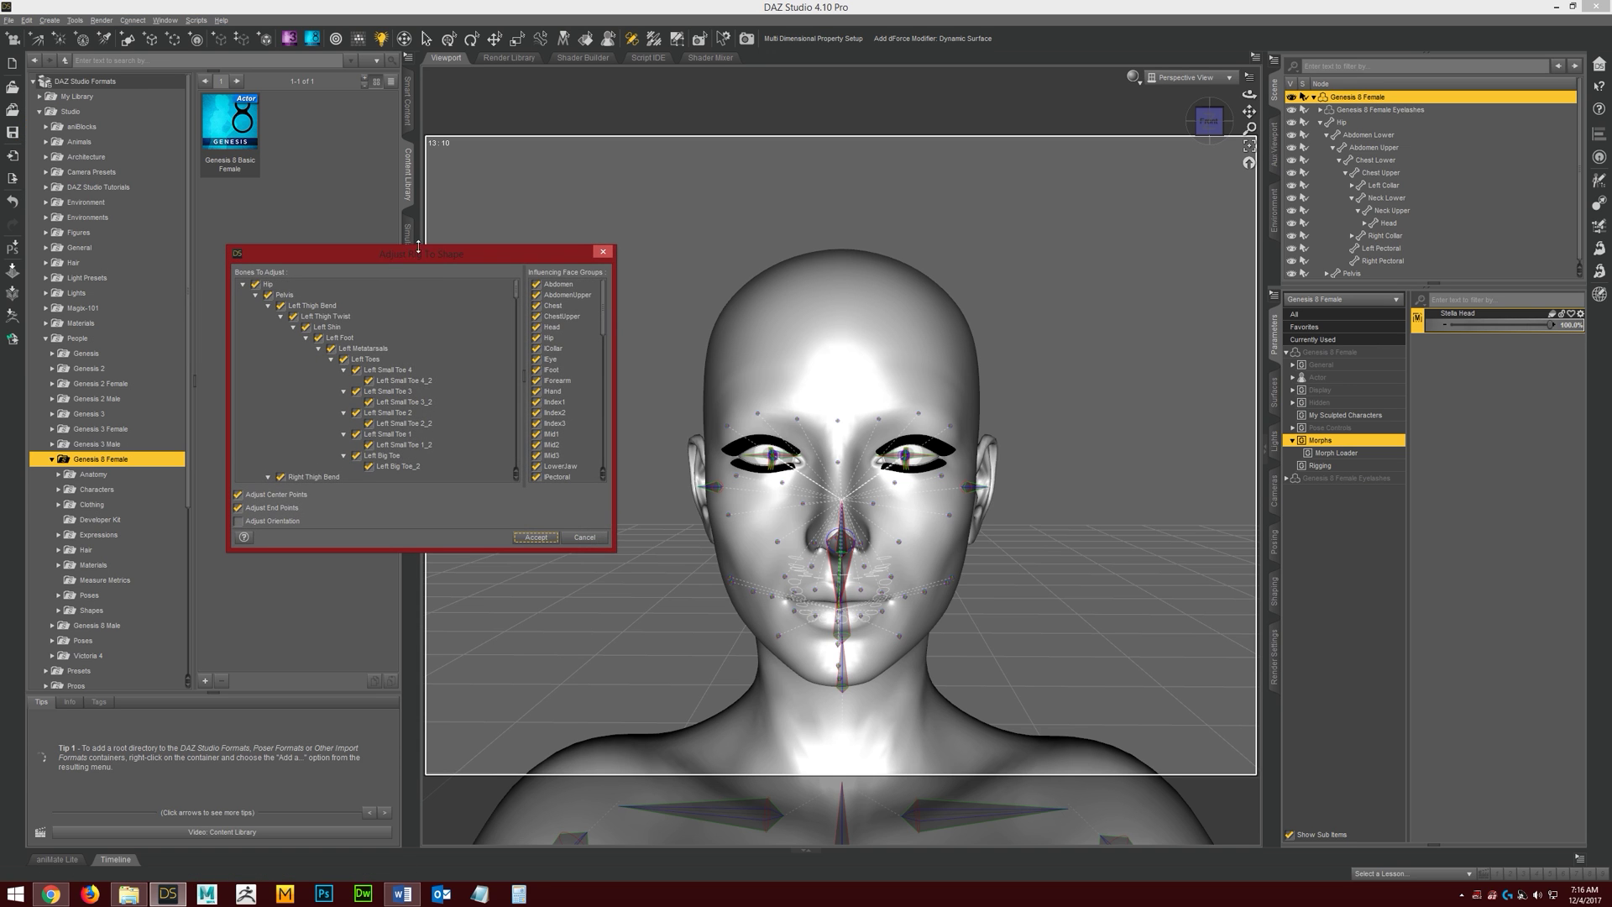
{"action": "left_click_drag", "start_coordinate": [418, 246], "coordinate": [516, 217]}
{"action": "left_click", "coordinate": [377, 257]}
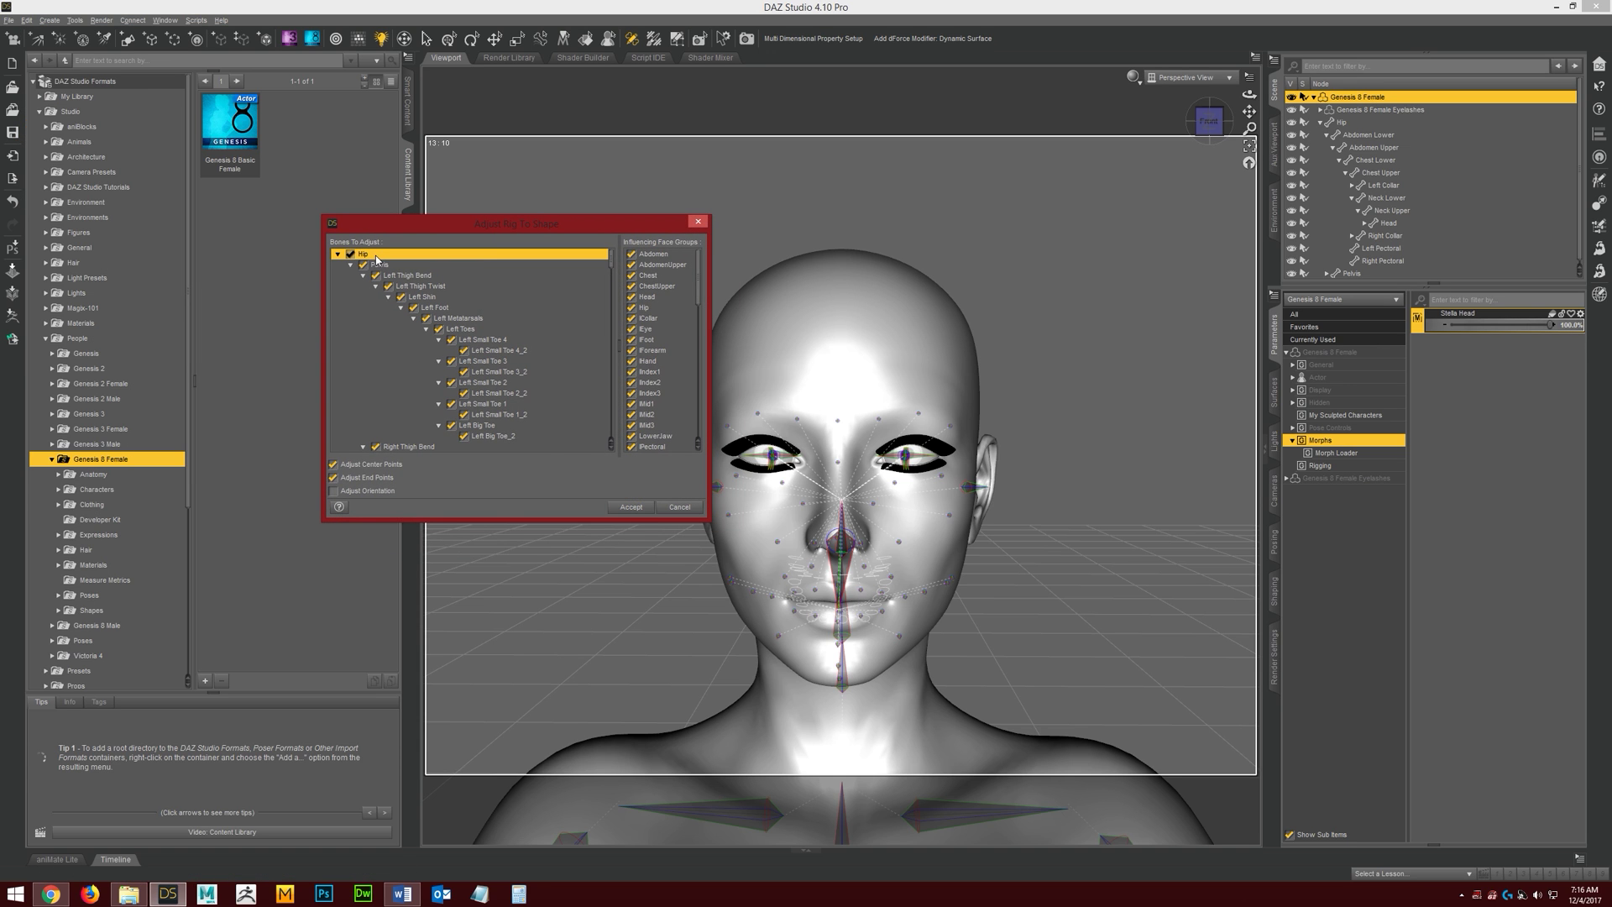
{"action": "right_click", "coordinate": [376, 259]}
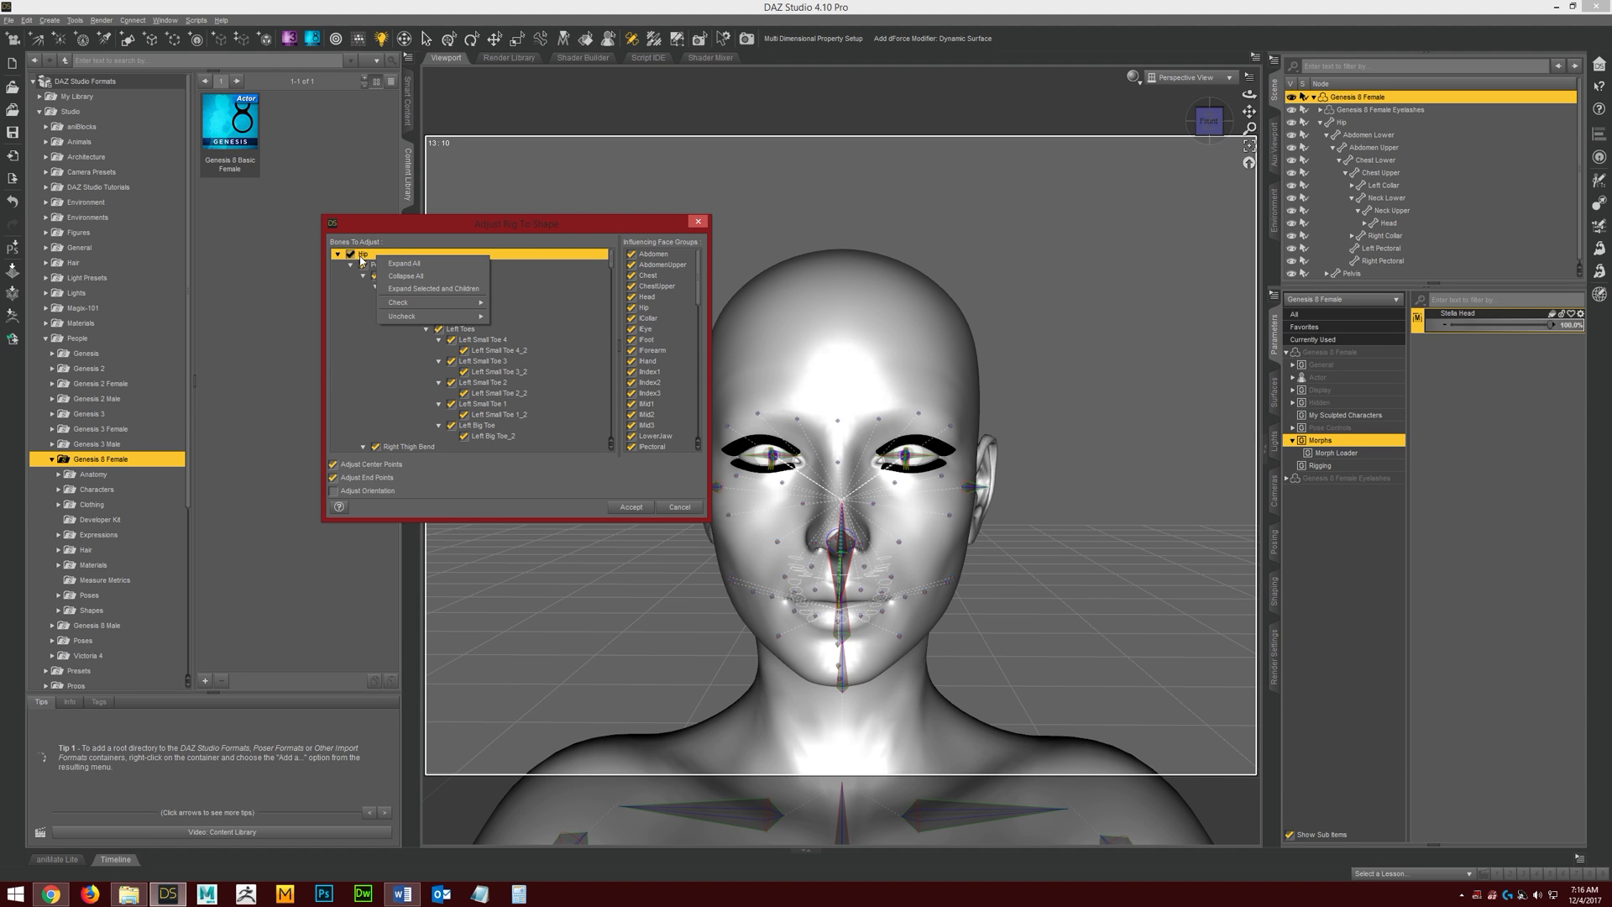
{"action": "left_click", "coordinate": [529, 326]}
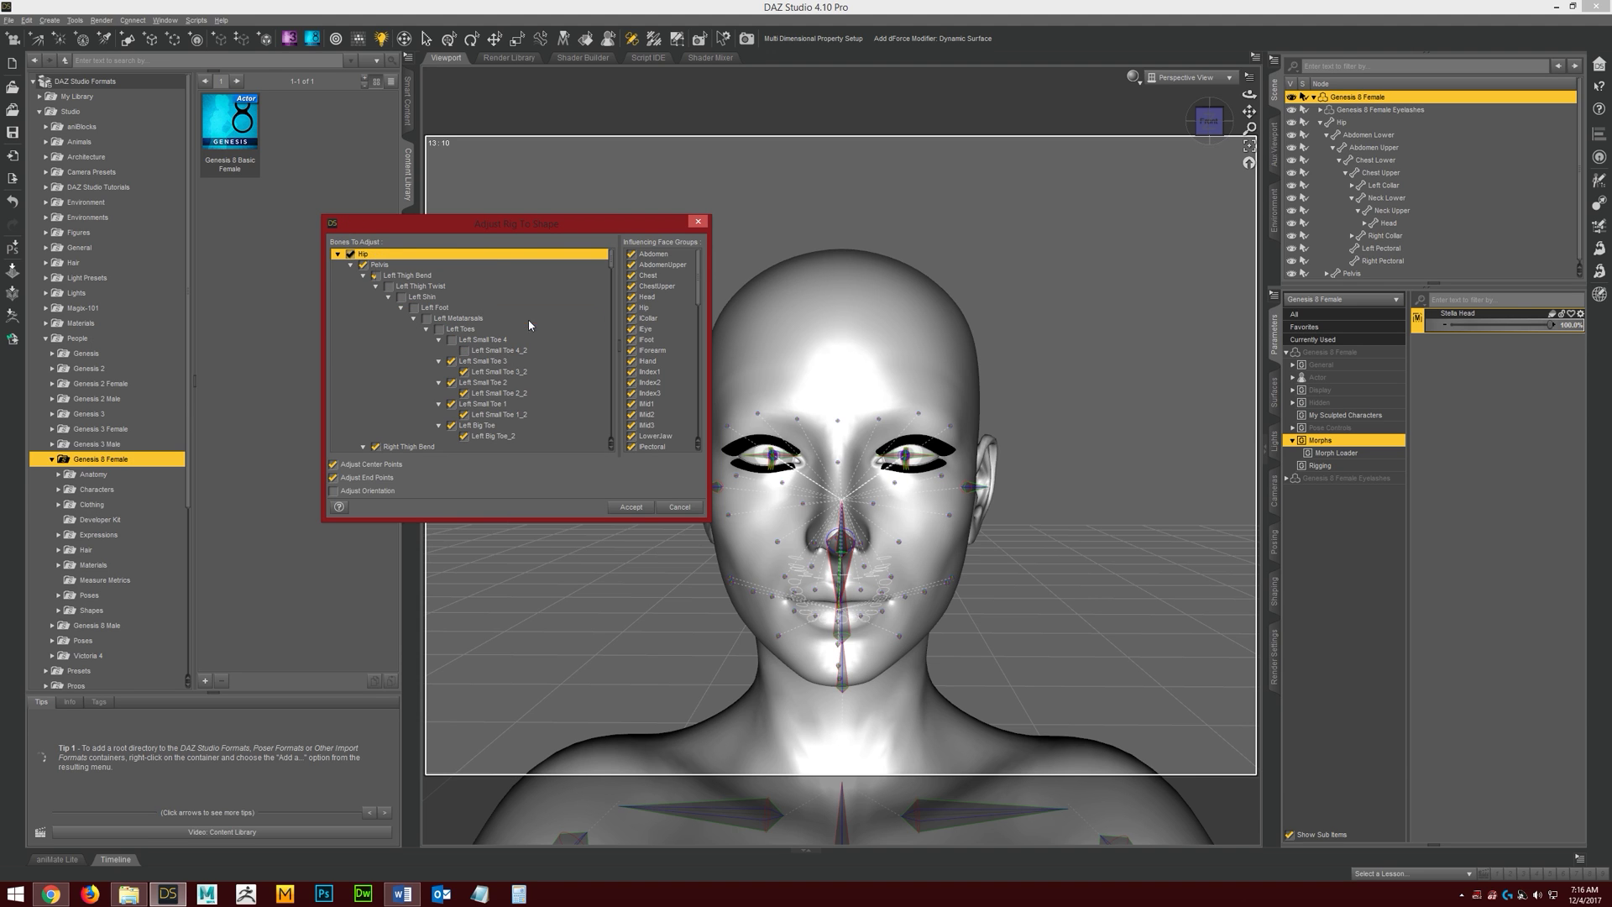
{"action": "right_click", "coordinate": [670, 255]}
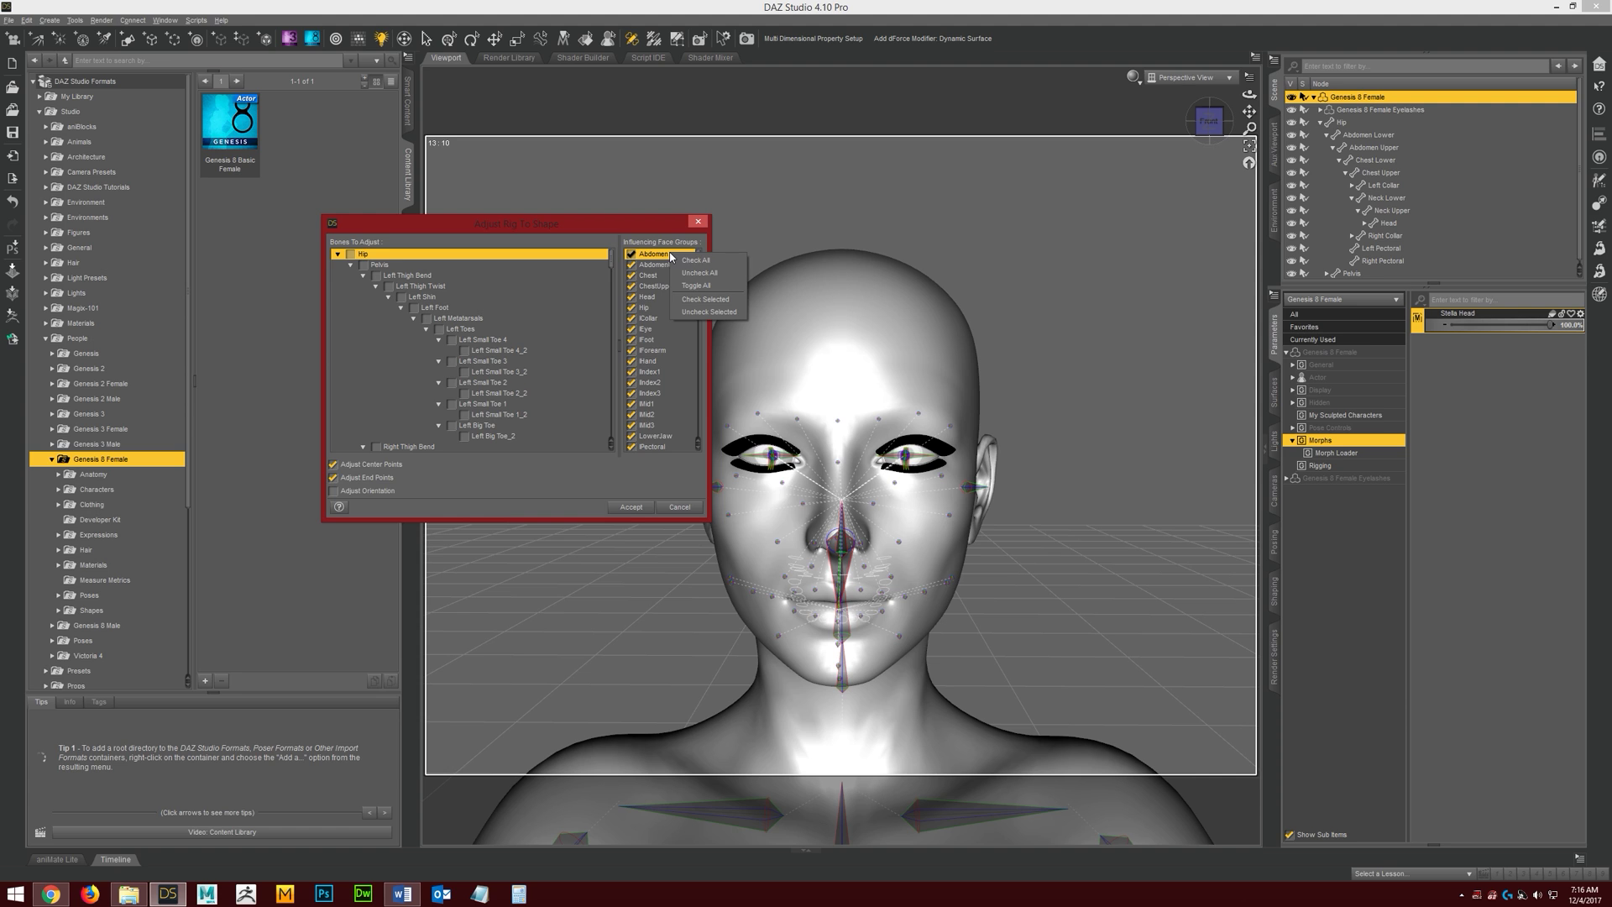
{"action": "left_click", "coordinate": [716, 273]}
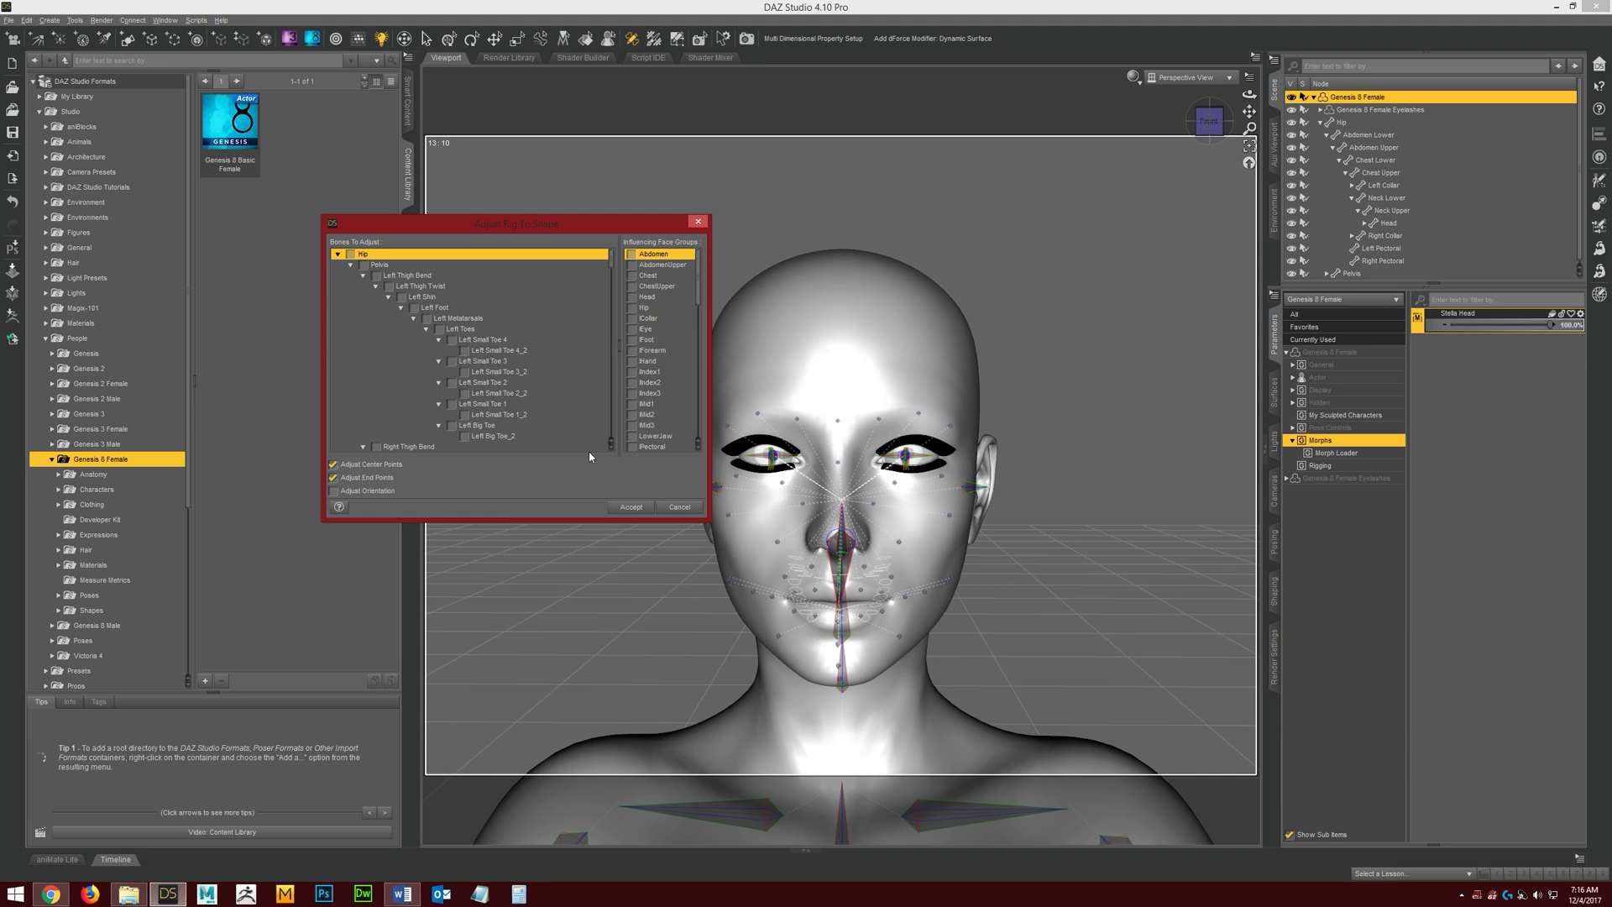
- Check the Head bone together with all its child bones
{"action": "left_click", "coordinate": [364, 277]}
{"action": "left_click", "coordinate": [351, 266]}
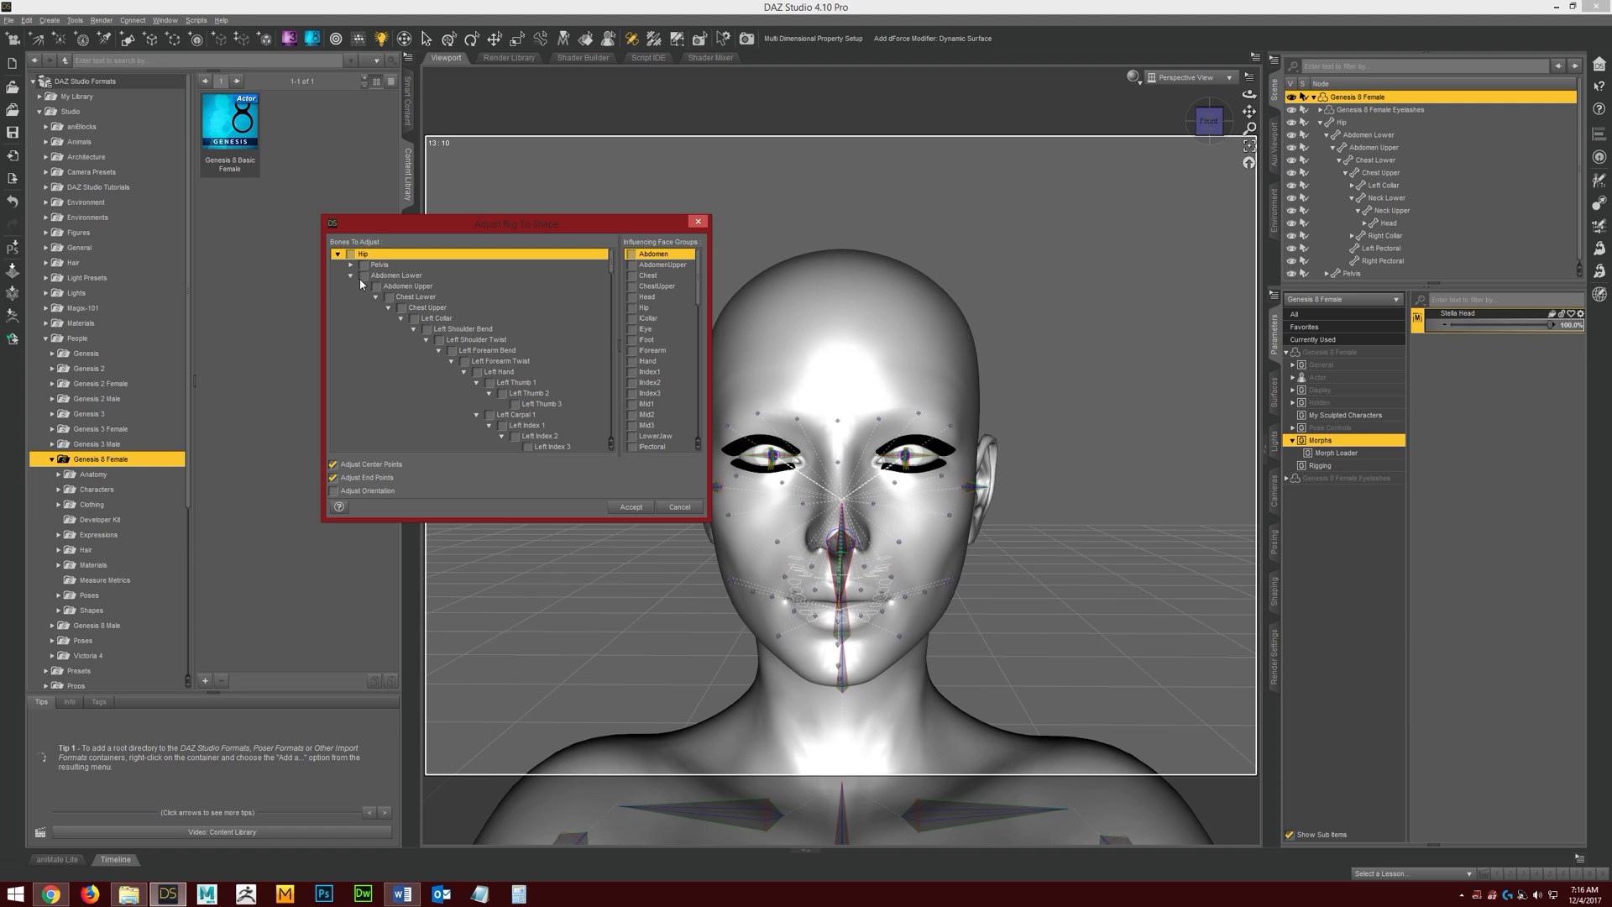
{"action": "left_click", "coordinate": [401, 318]}
{"action": "left_click", "coordinate": [401, 329]}
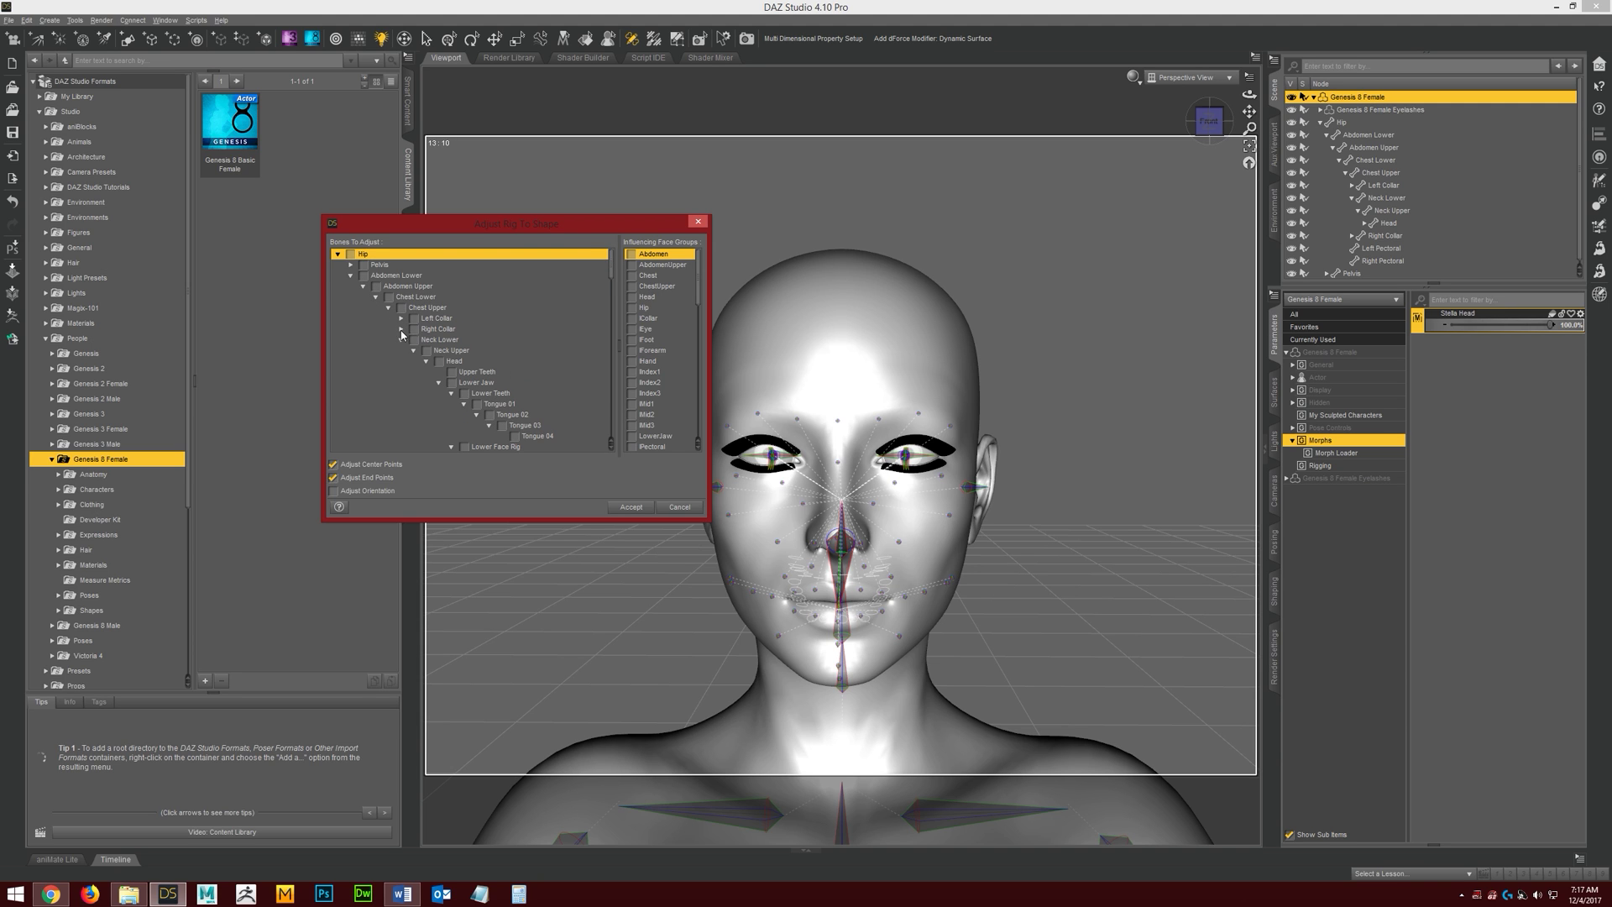
{"action": "left_click", "coordinate": [442, 362]}
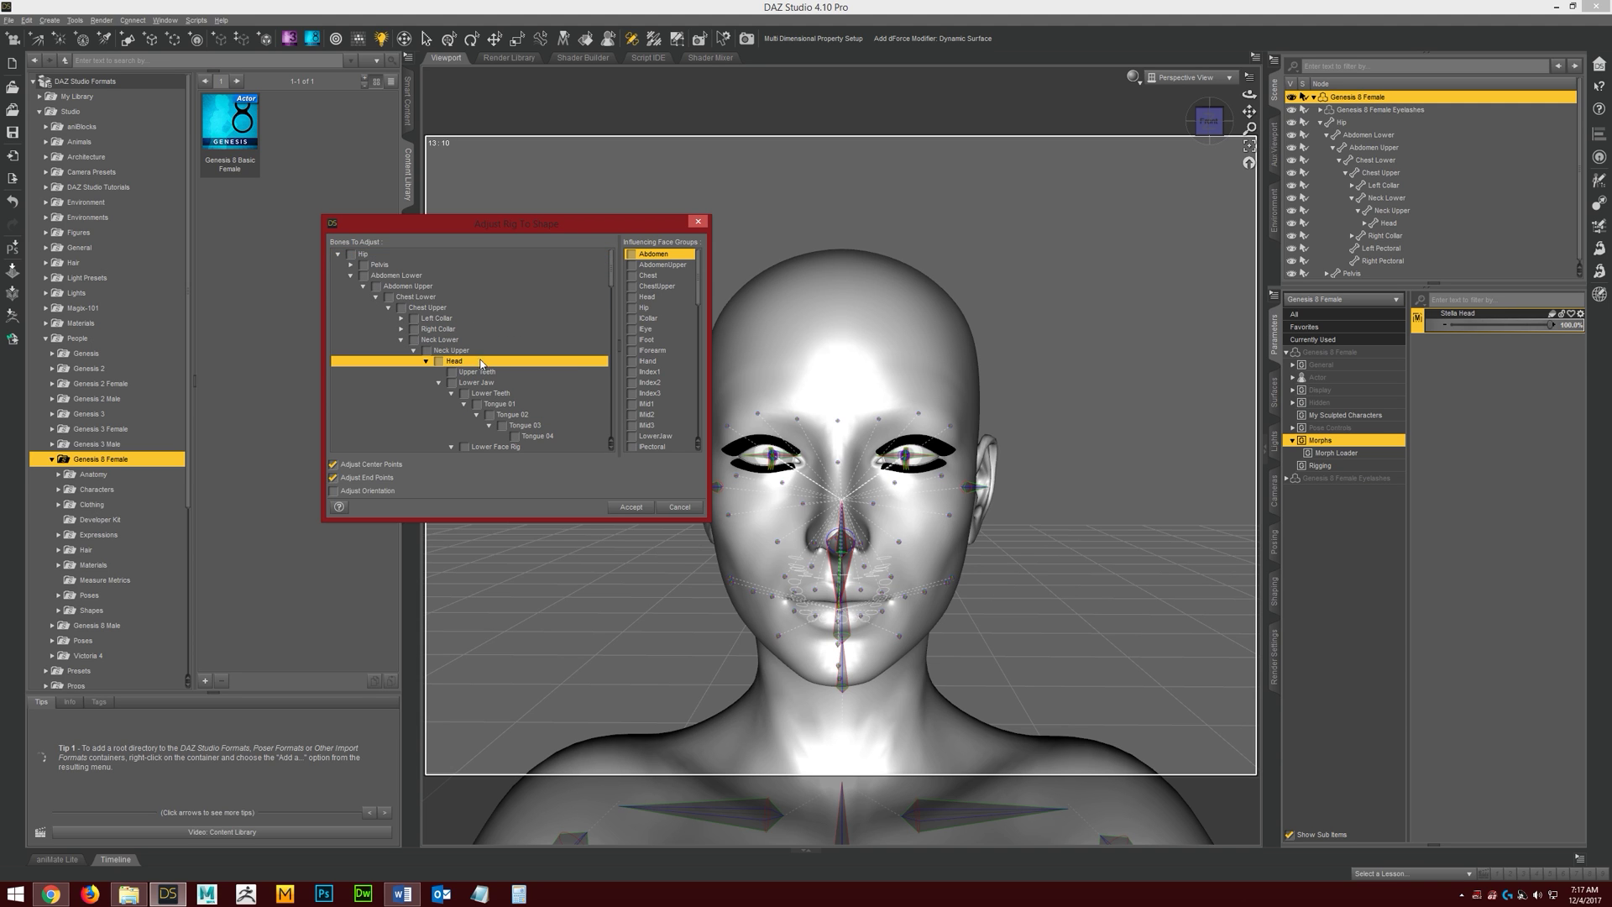
{"action": "right_click", "coordinate": [463, 363]}
{"action": "mouse_move", "coordinate": [538, 406]}
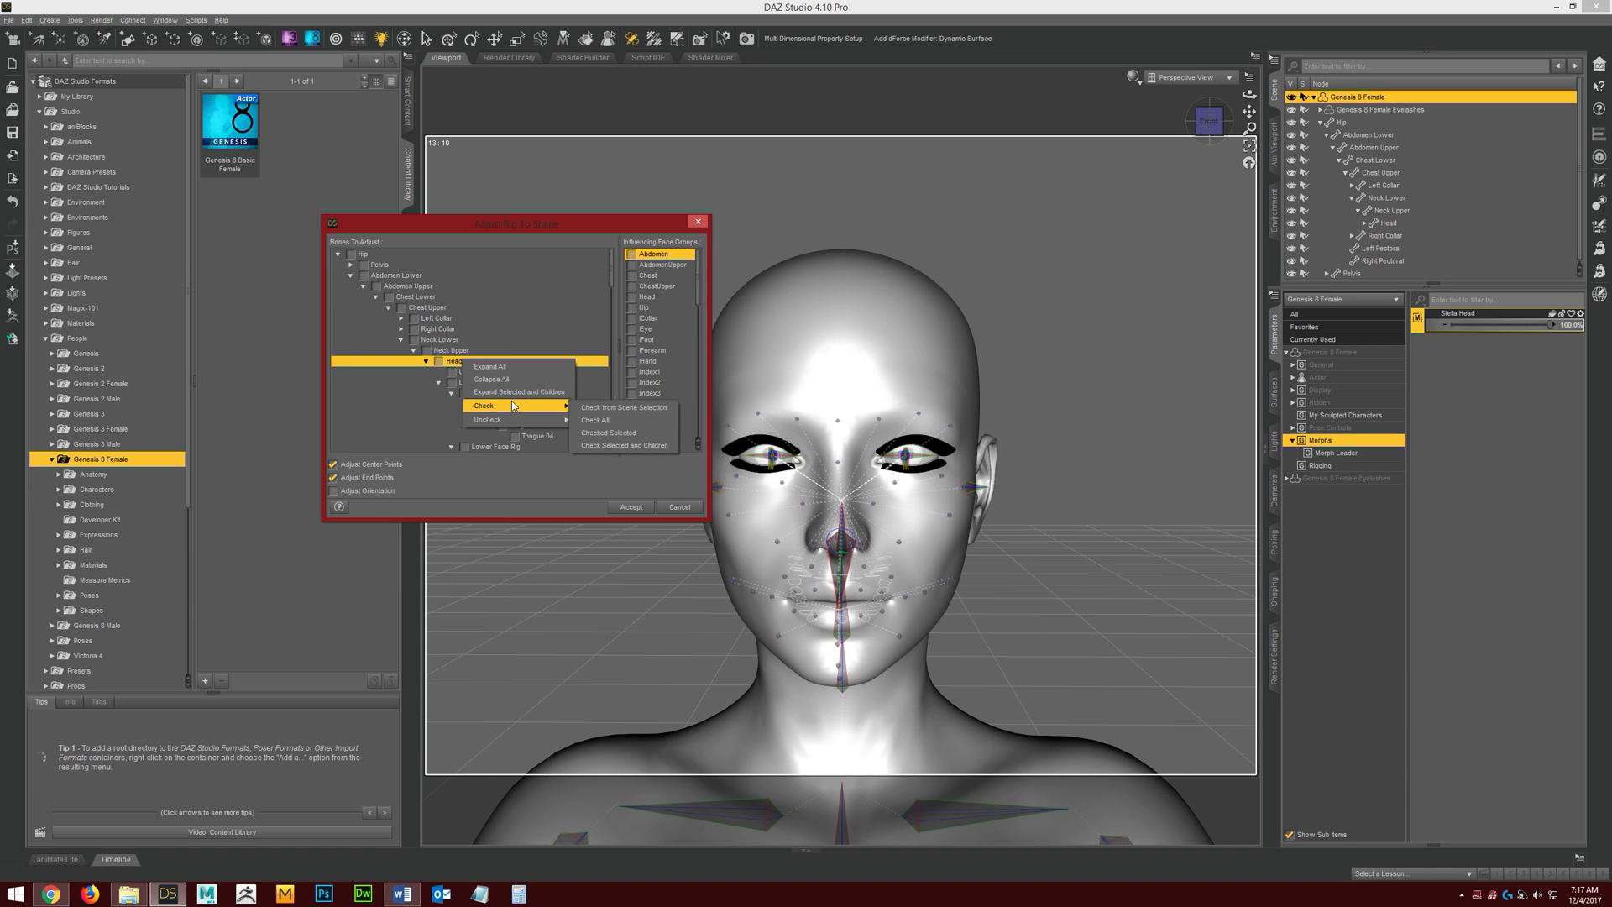
{"action": "left_click", "coordinate": [647, 446]}
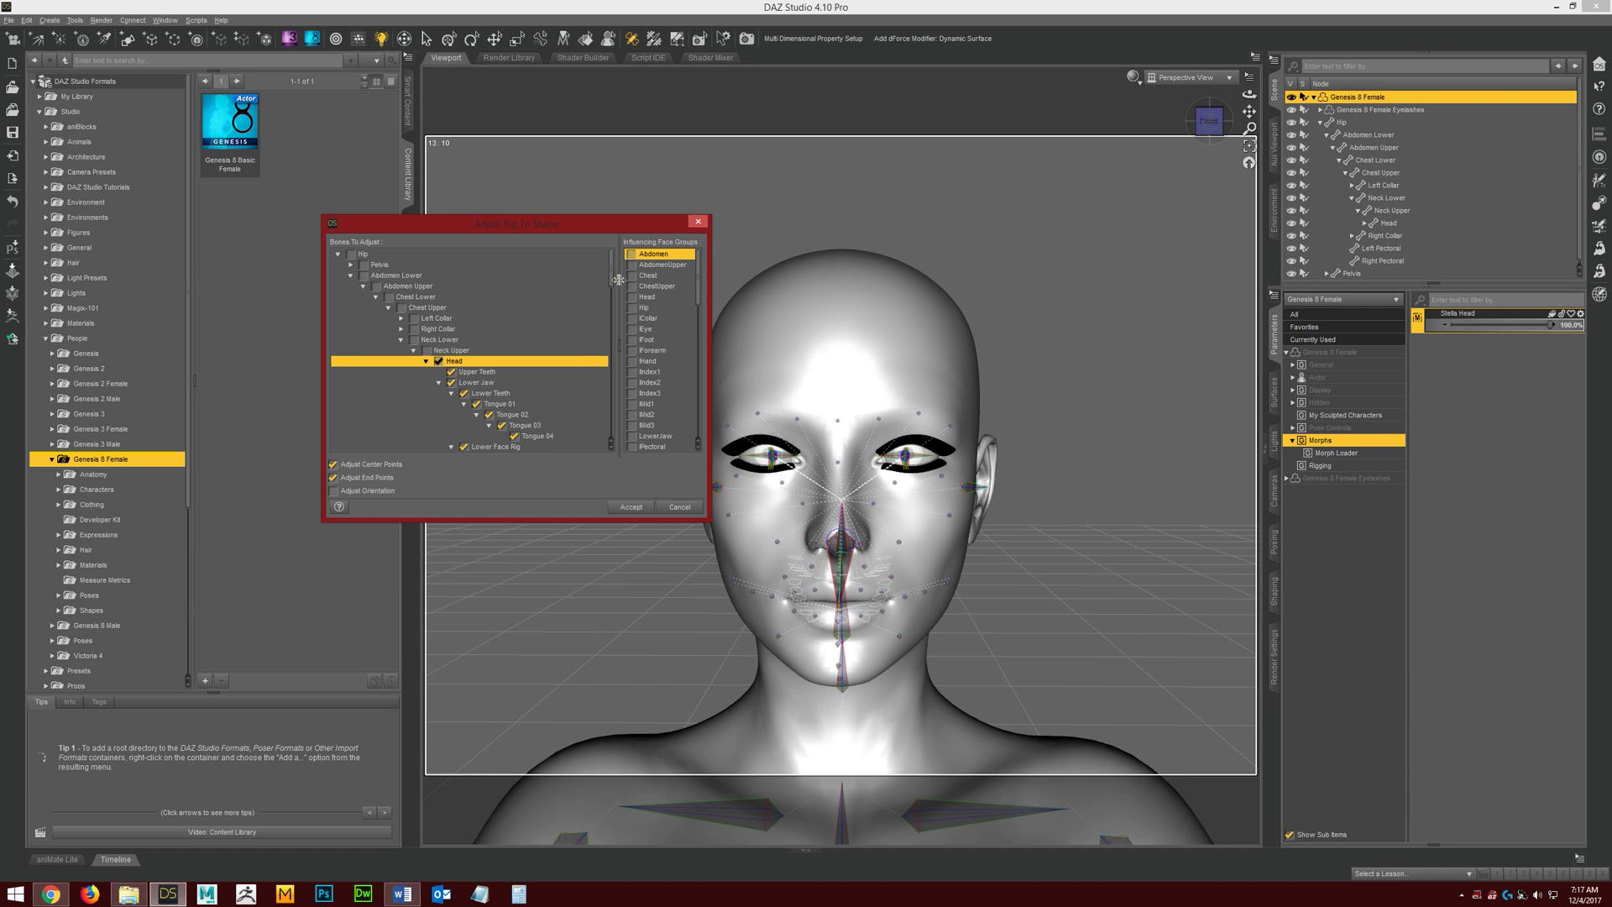
- Add Tongue and UpperJaw as influencing face groups and apply the rig adjustment
{"action": "left_click_drag", "start_coordinate": [611, 284], "coordinate": [603, 424]}
{"action": "scroll", "coordinate": [602, 425], "scroll_direction": "down", "scroll_amount": 2}
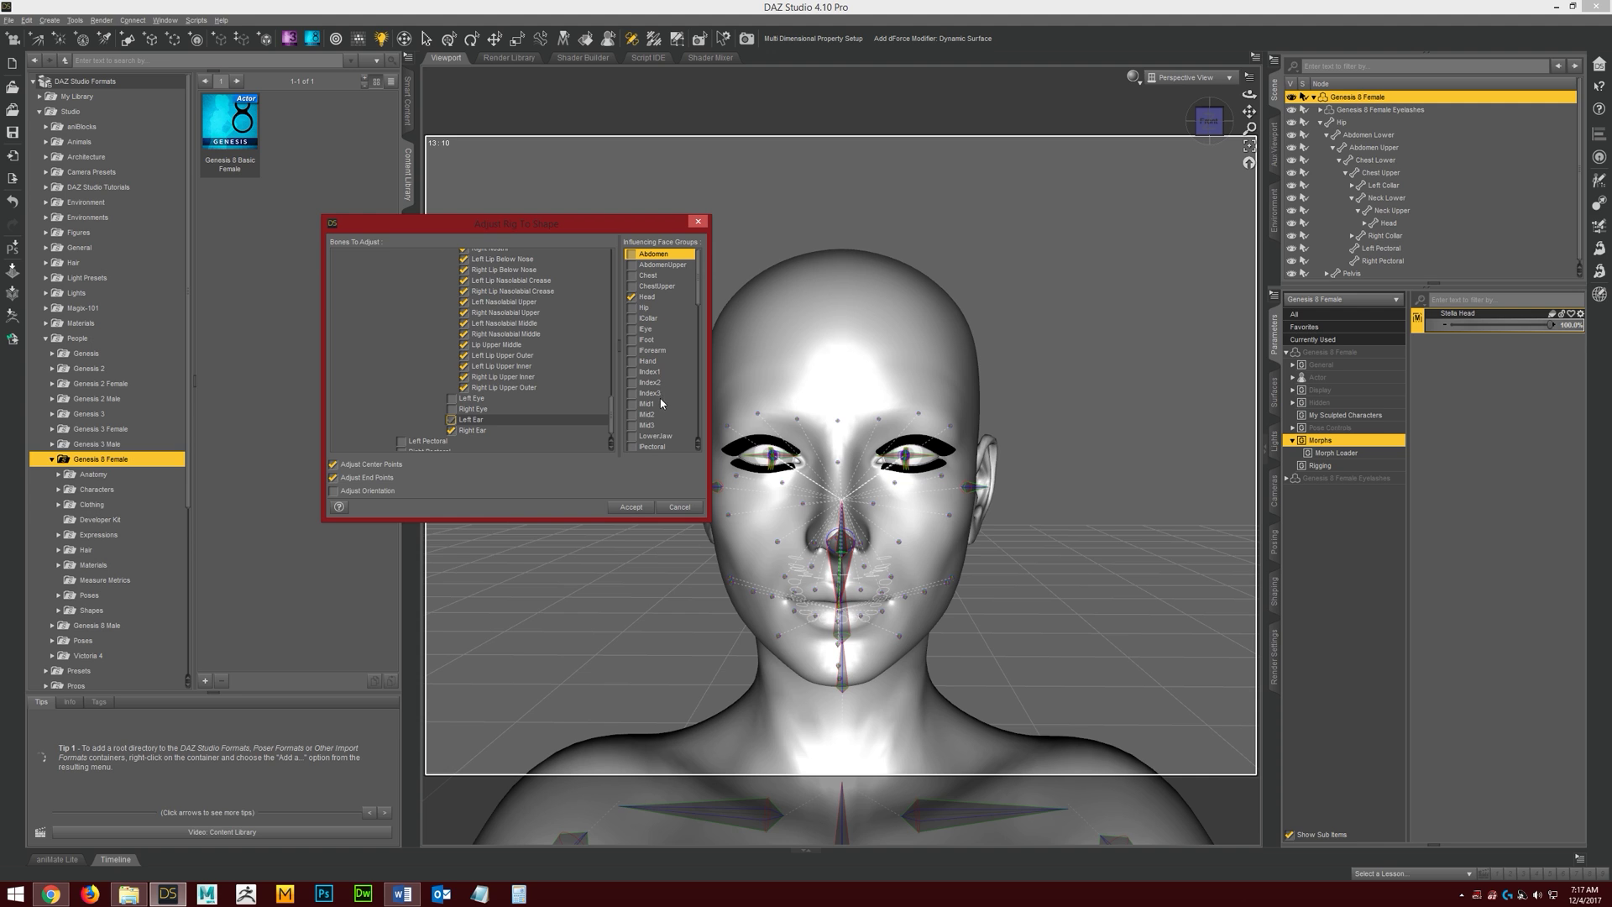
{"action": "scroll", "coordinate": [667, 410], "scroll_direction": "down", "scroll_amount": 1}
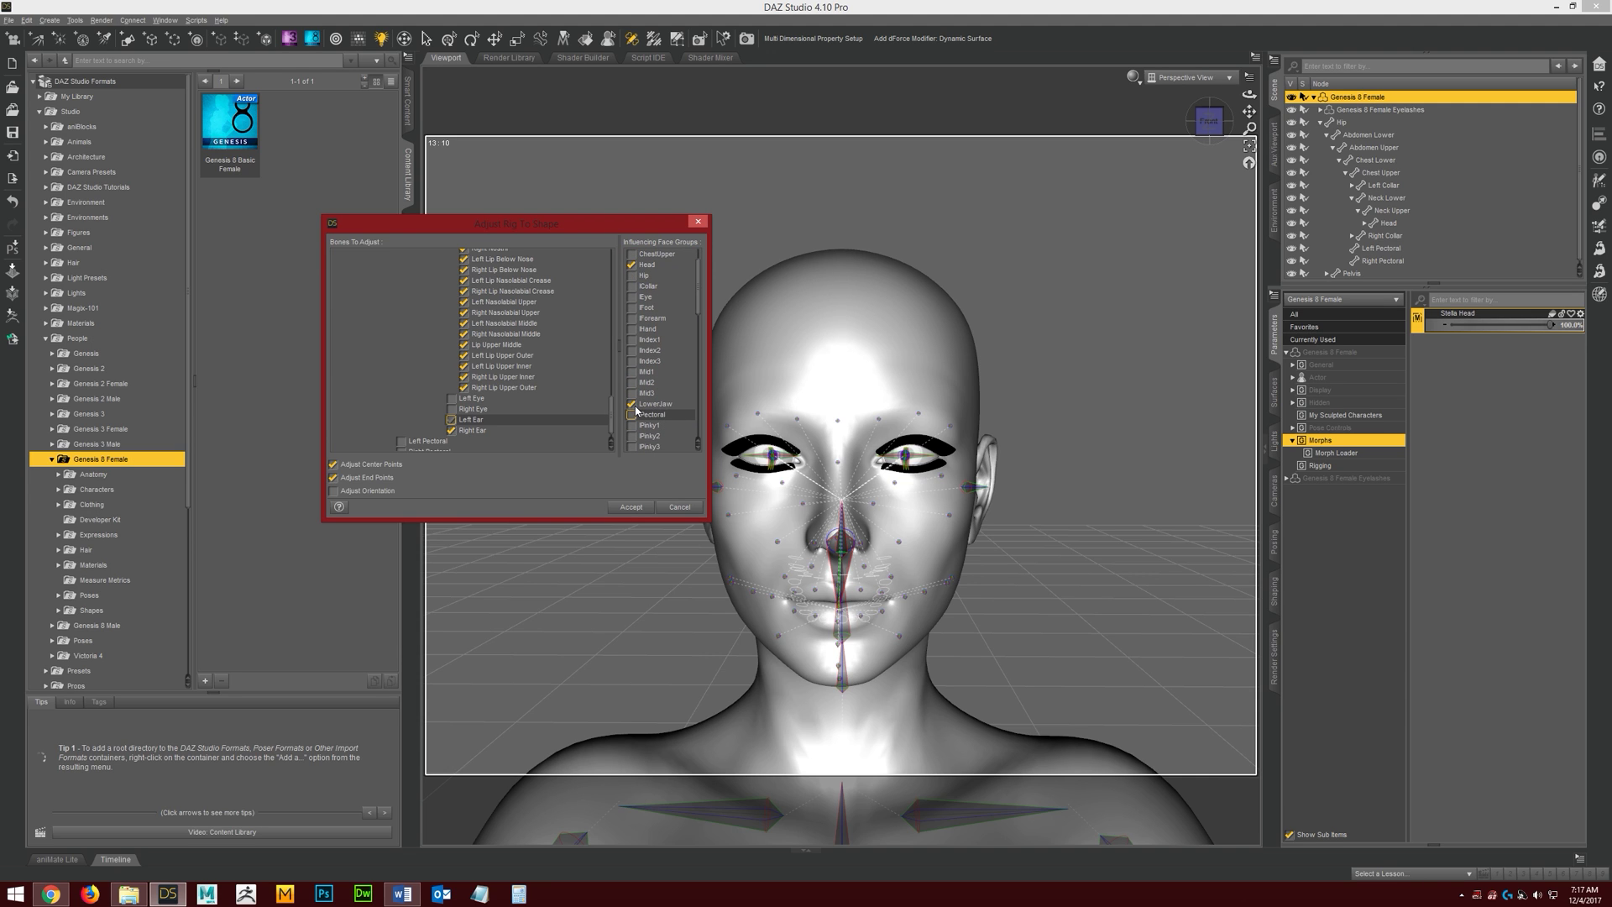
{"action": "scroll", "coordinate": [669, 417], "scroll_direction": "down", "scroll_amount": 3}
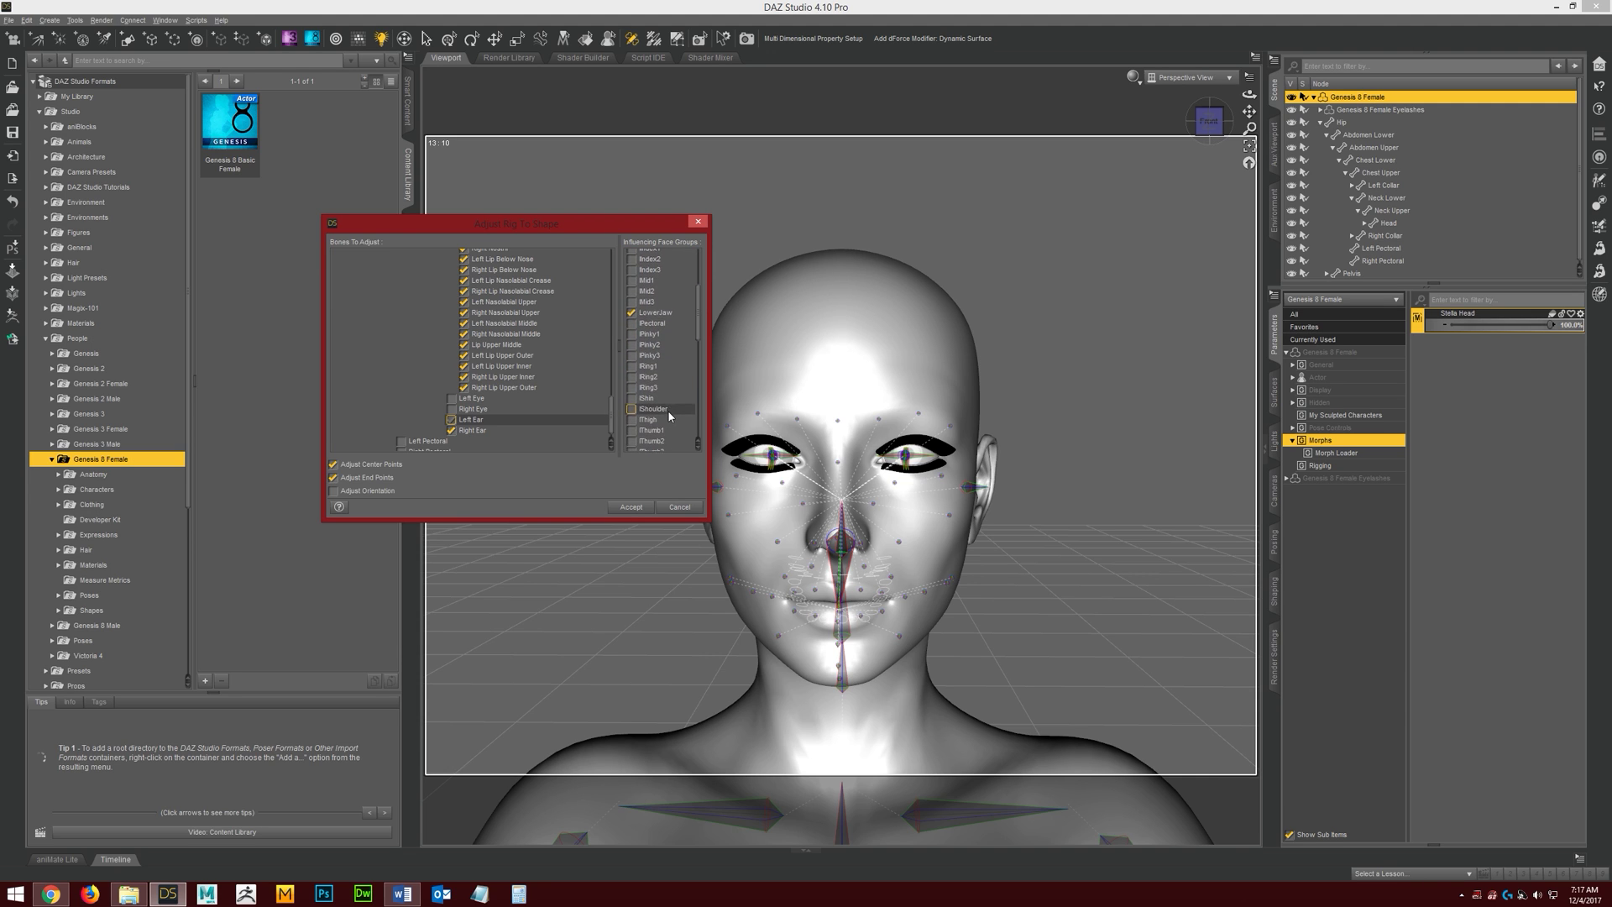
{"action": "scroll", "coordinate": [669, 413], "scroll_direction": "down", "scroll_amount": 2}
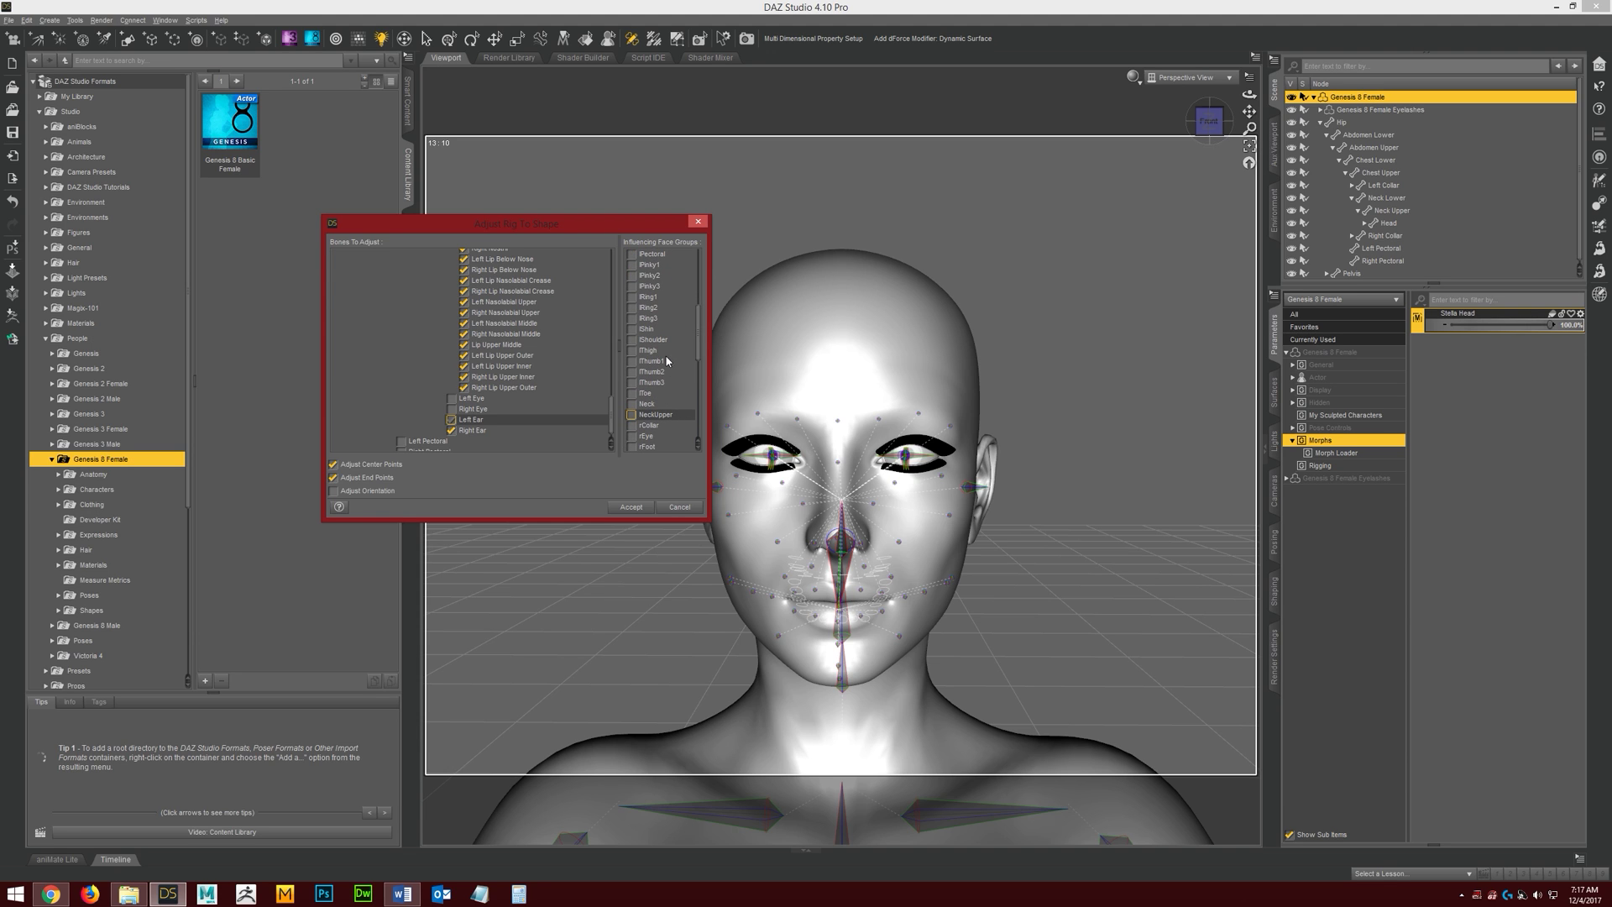
{"action": "scroll", "coordinate": [670, 410], "scroll_direction": "down", "scroll_amount": 1}
{"action": "scroll", "coordinate": [668, 400], "scroll_direction": "down", "scroll_amount": 1}
{"action": "scroll", "coordinate": [672, 409], "scroll_direction": "down", "scroll_amount": 2}
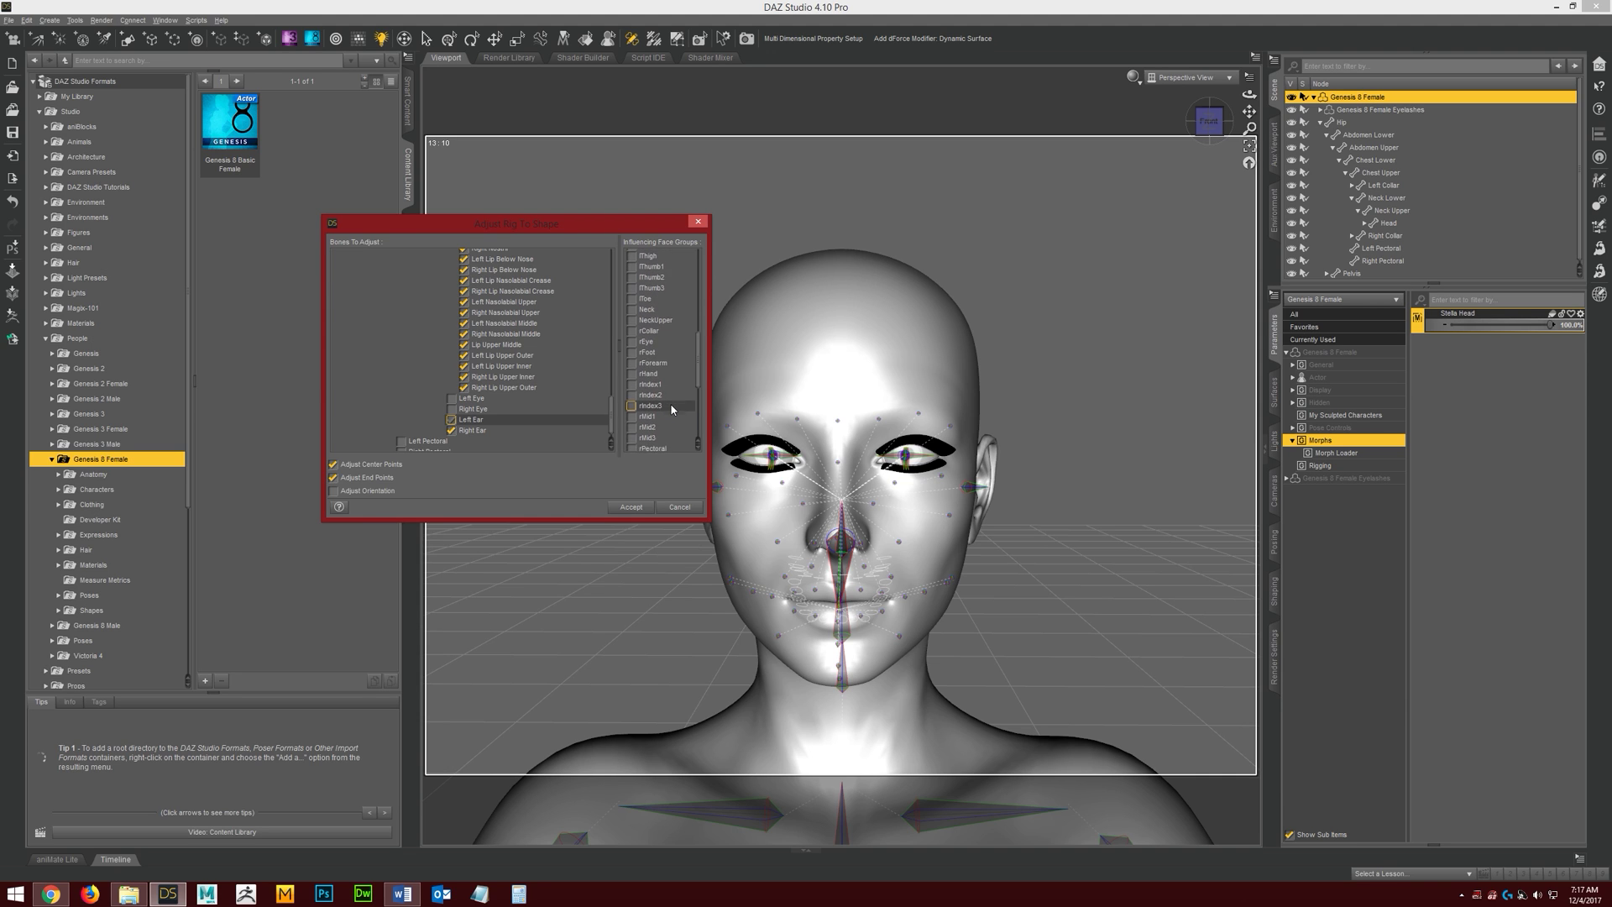
{"action": "scroll", "coordinate": [672, 410], "scroll_direction": "down", "scroll_amount": 3}
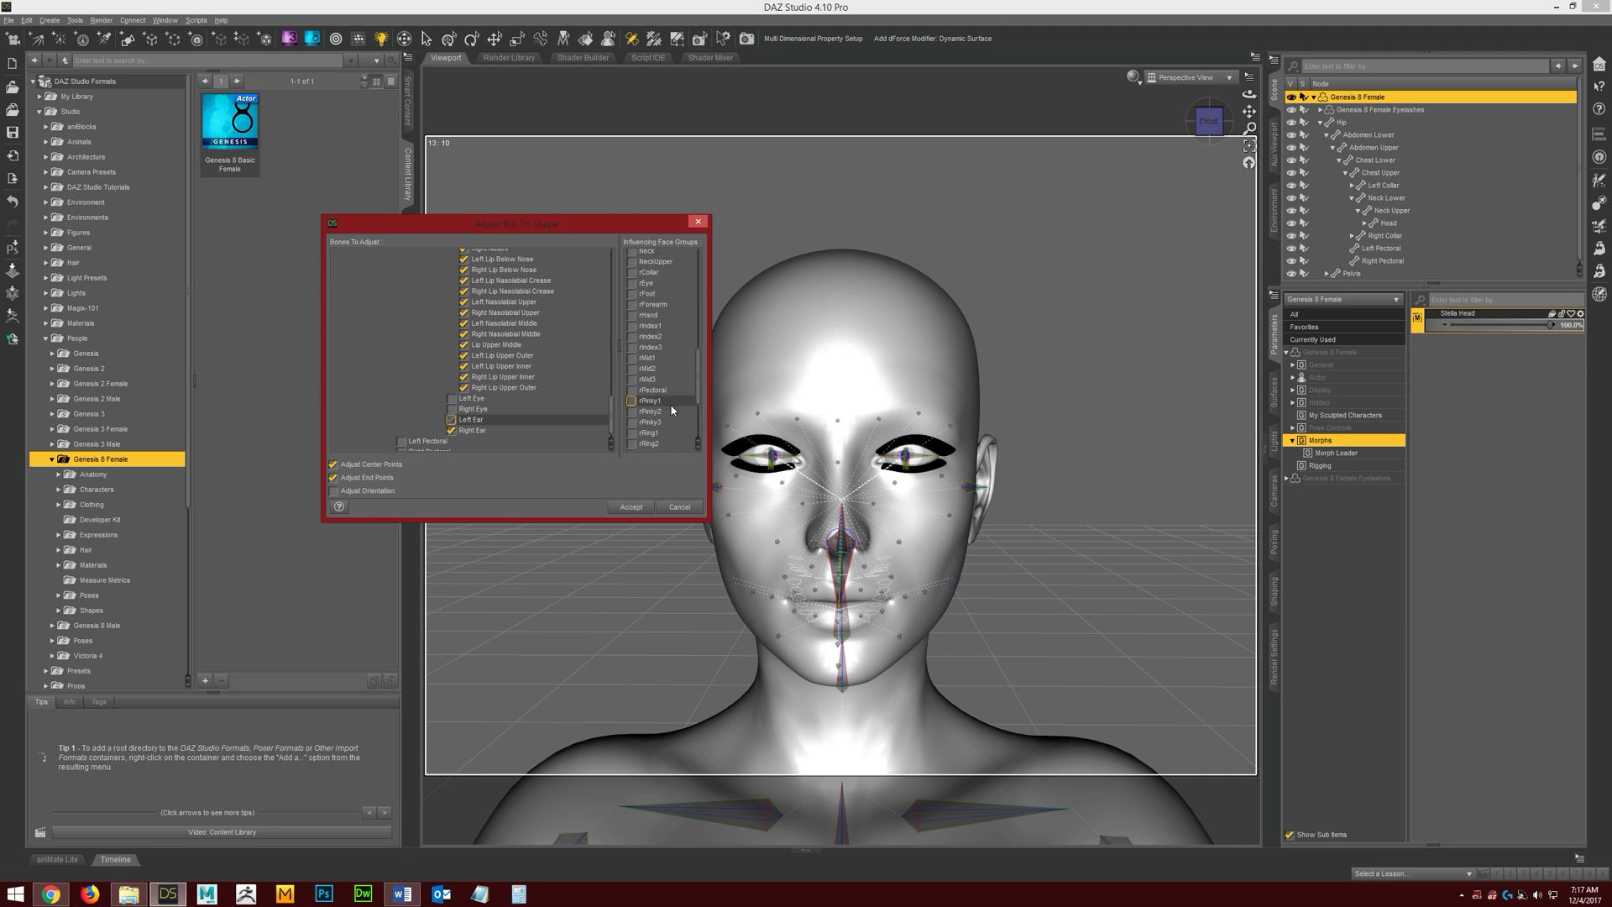
{"action": "scroll", "coordinate": [672, 405], "scroll_direction": "down", "scroll_amount": 1}
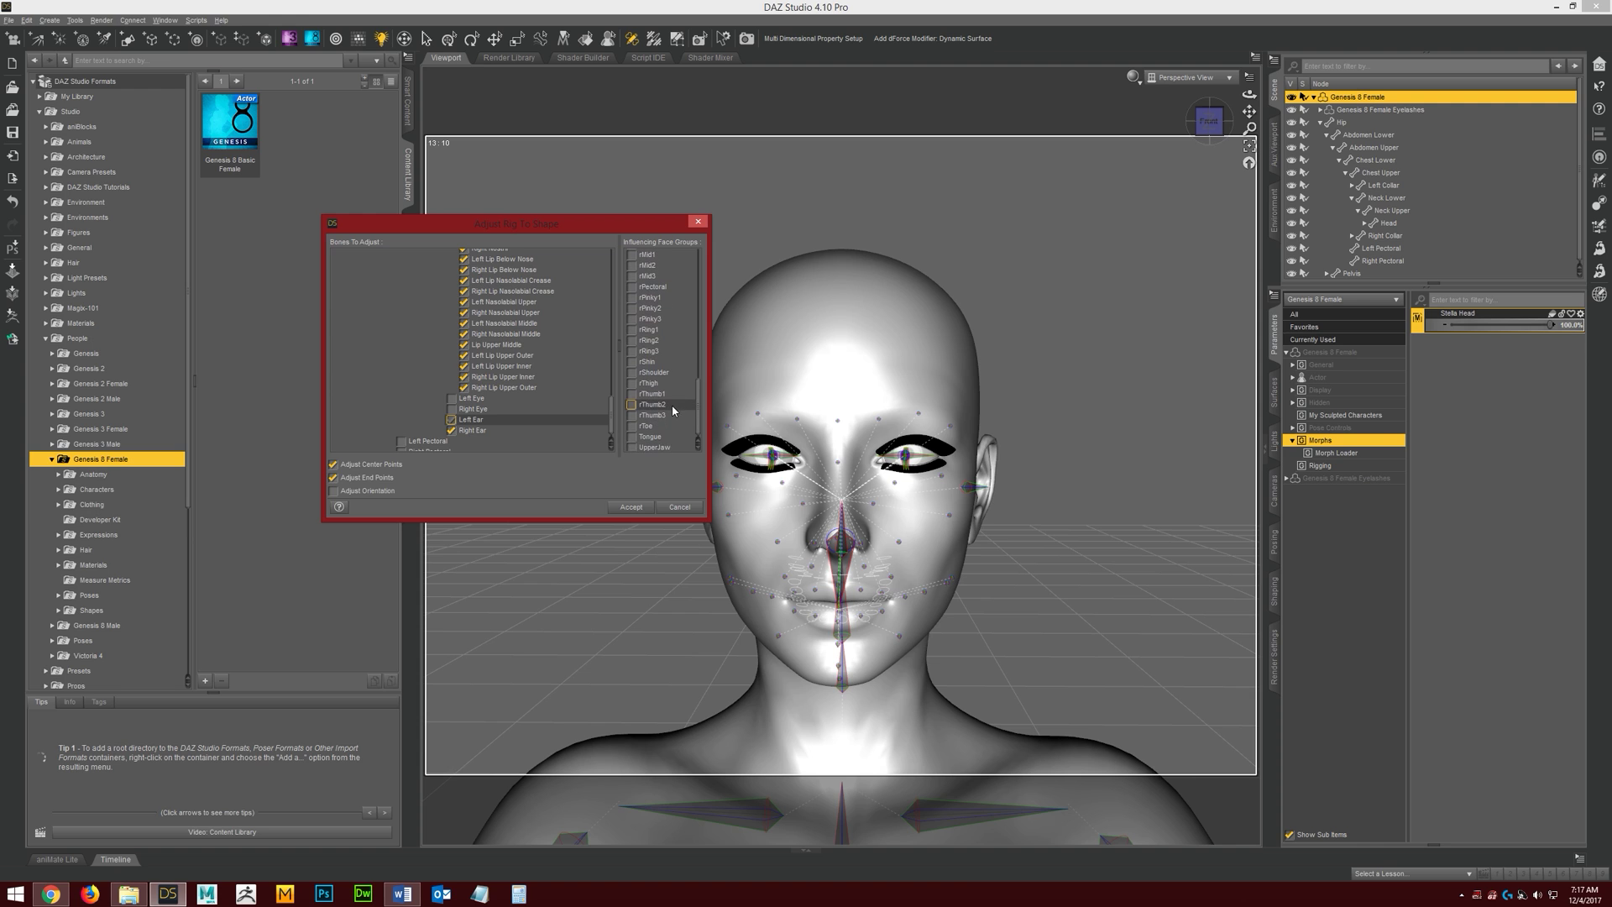
{"action": "left_click", "coordinate": [632, 434]}
{"action": "left_click", "coordinate": [632, 445]}
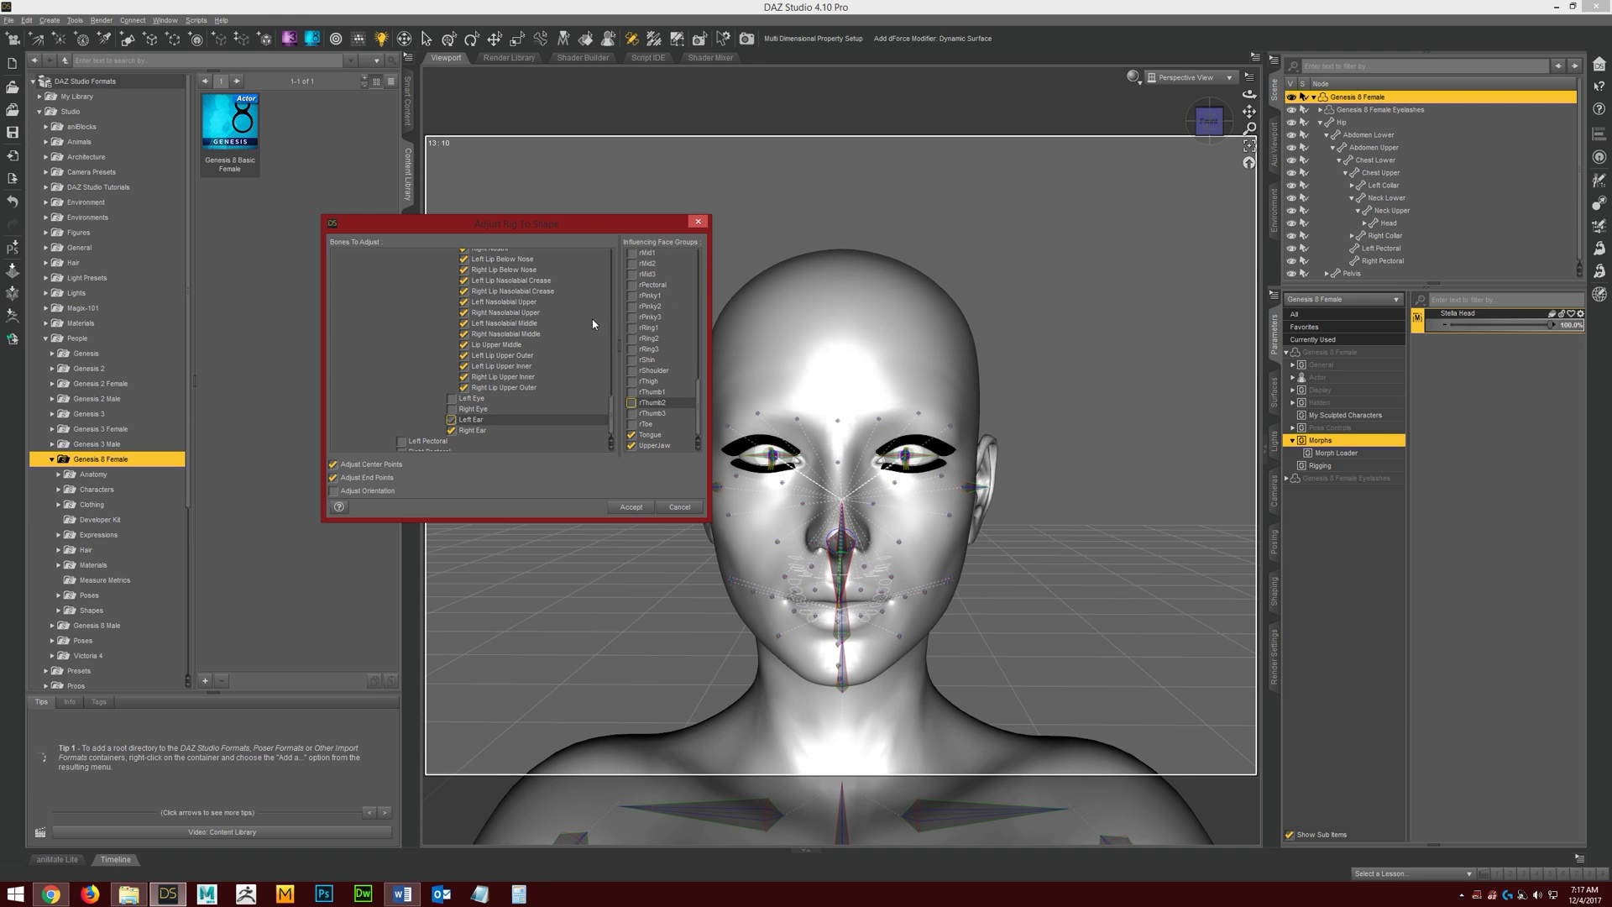
{"action": "left_click", "coordinate": [629, 508]}
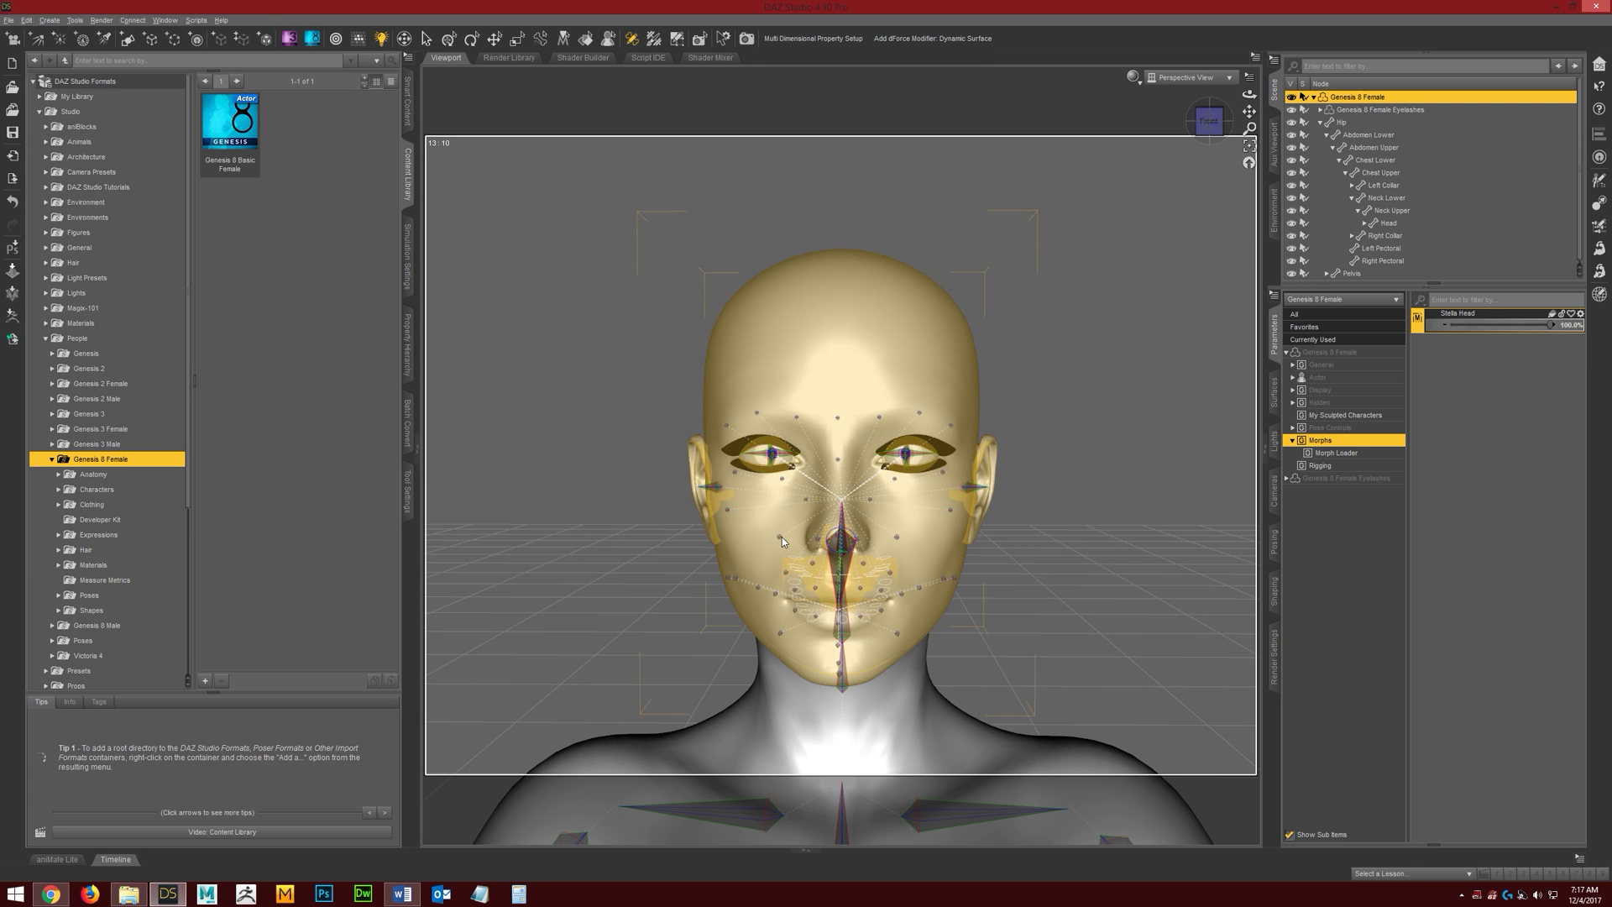
- Reopen Adjust Rigging To Shape and uncheck all bones and influencing face groups
{"action": "left_click", "coordinate": [27, 20]}
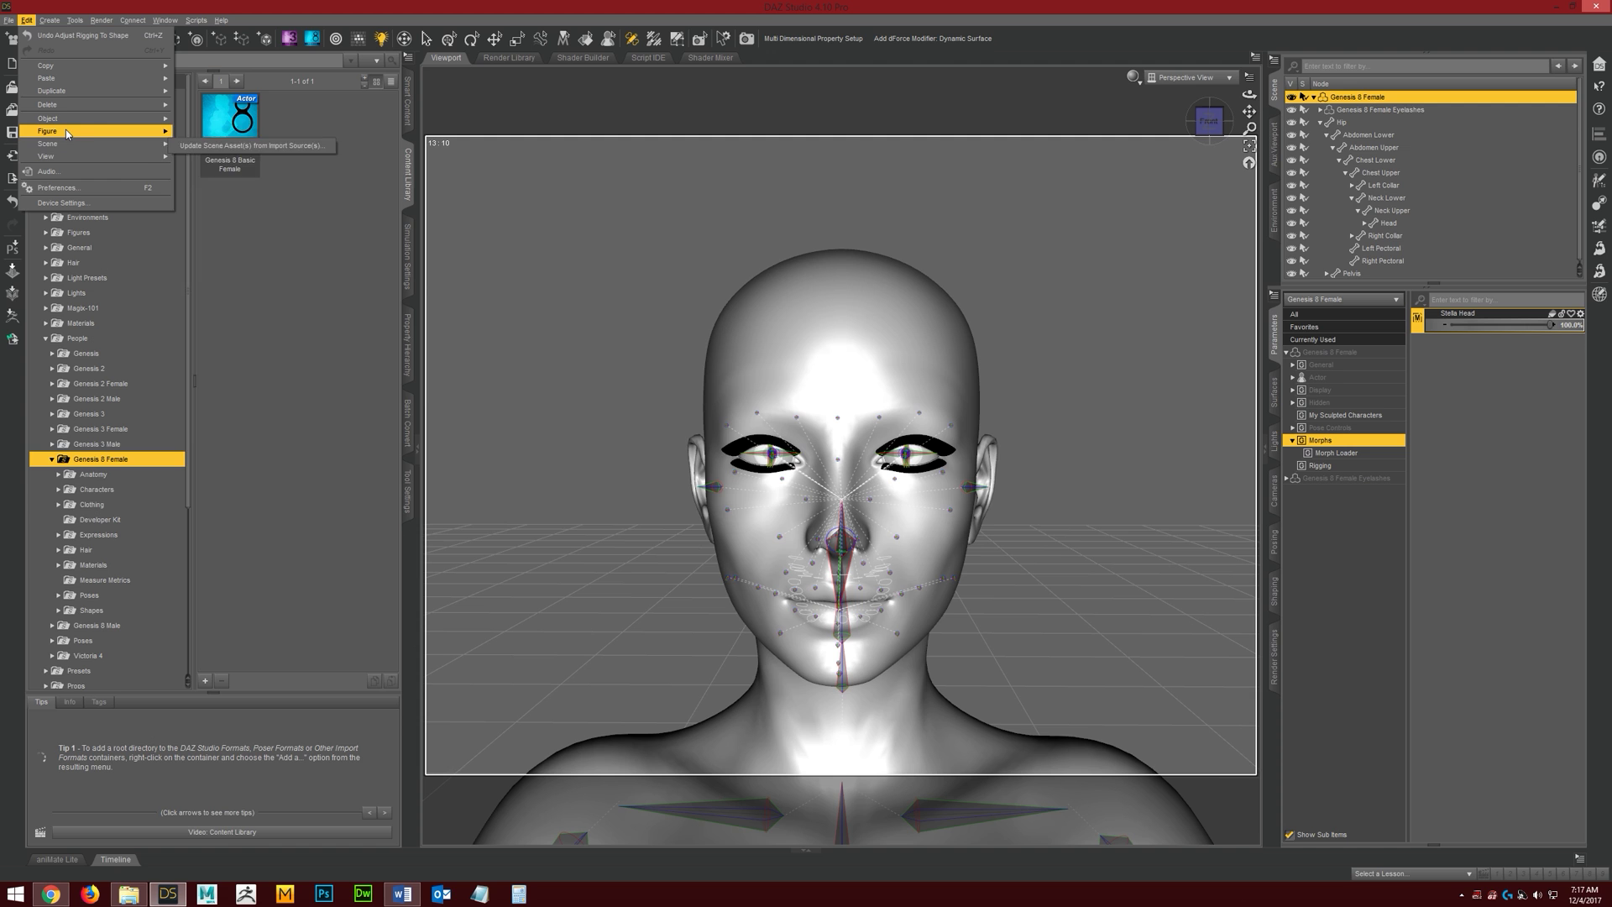
{"action": "mouse_move", "coordinate": [65, 129]}
{"action": "mouse_move", "coordinate": [254, 364]}
{"action": "mouse_move", "coordinate": [269, 261]}
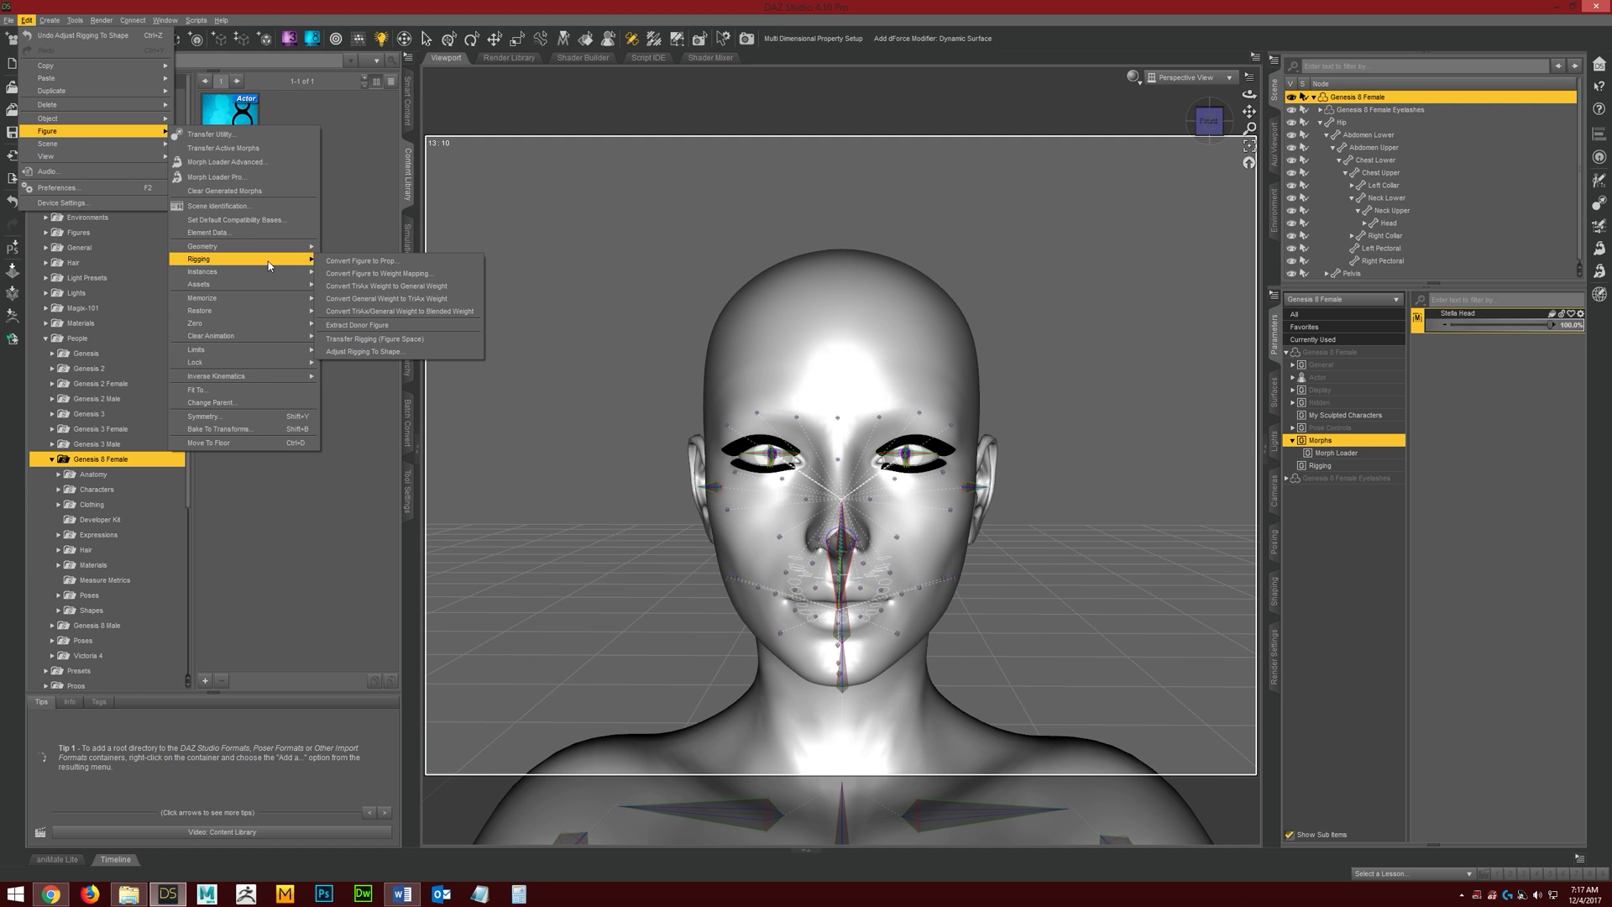
{"action": "left_click", "coordinate": [363, 353]}
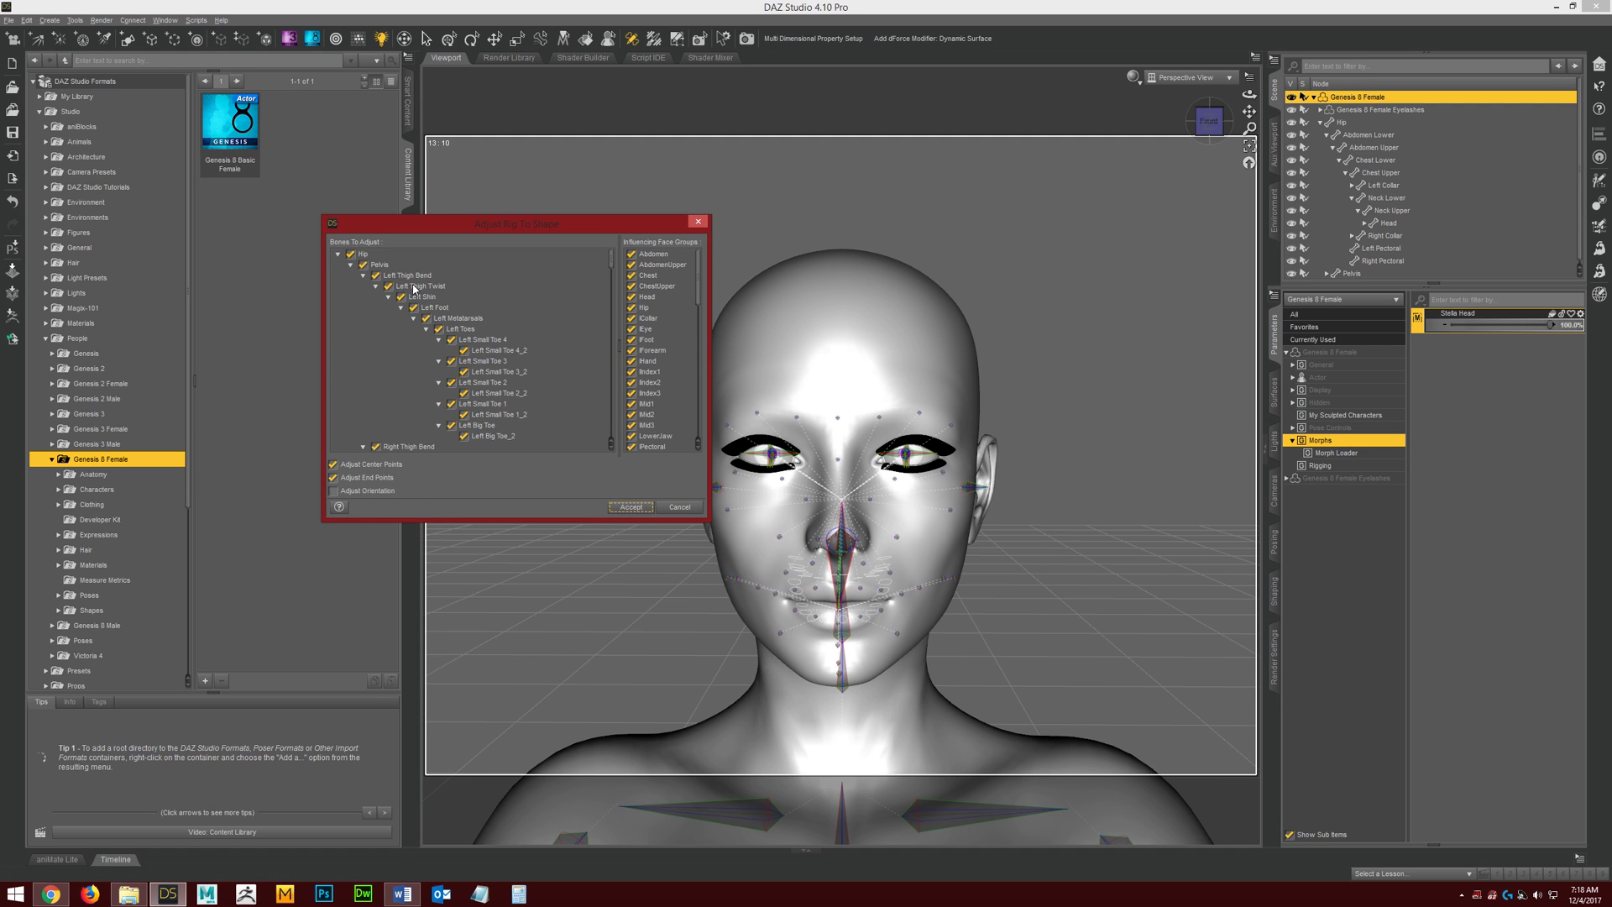
{"action": "right_click", "coordinate": [372, 255]}
{"action": "mouse_move", "coordinate": [395, 312]}
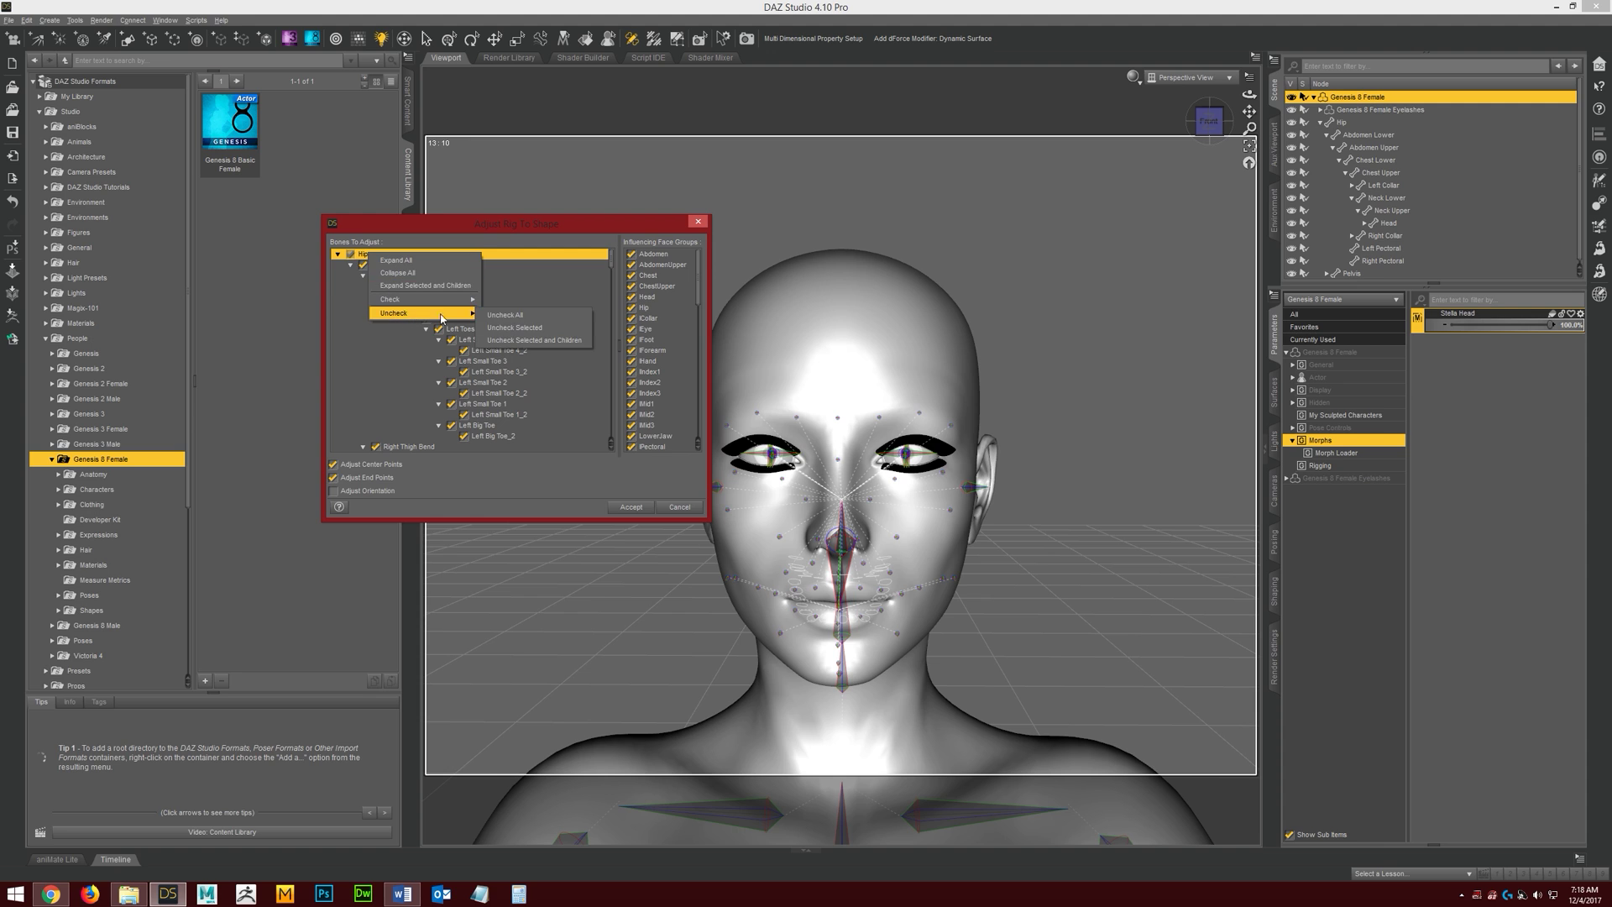
{"action": "left_click", "coordinate": [512, 317]}
{"action": "right_click", "coordinate": [658, 257]}
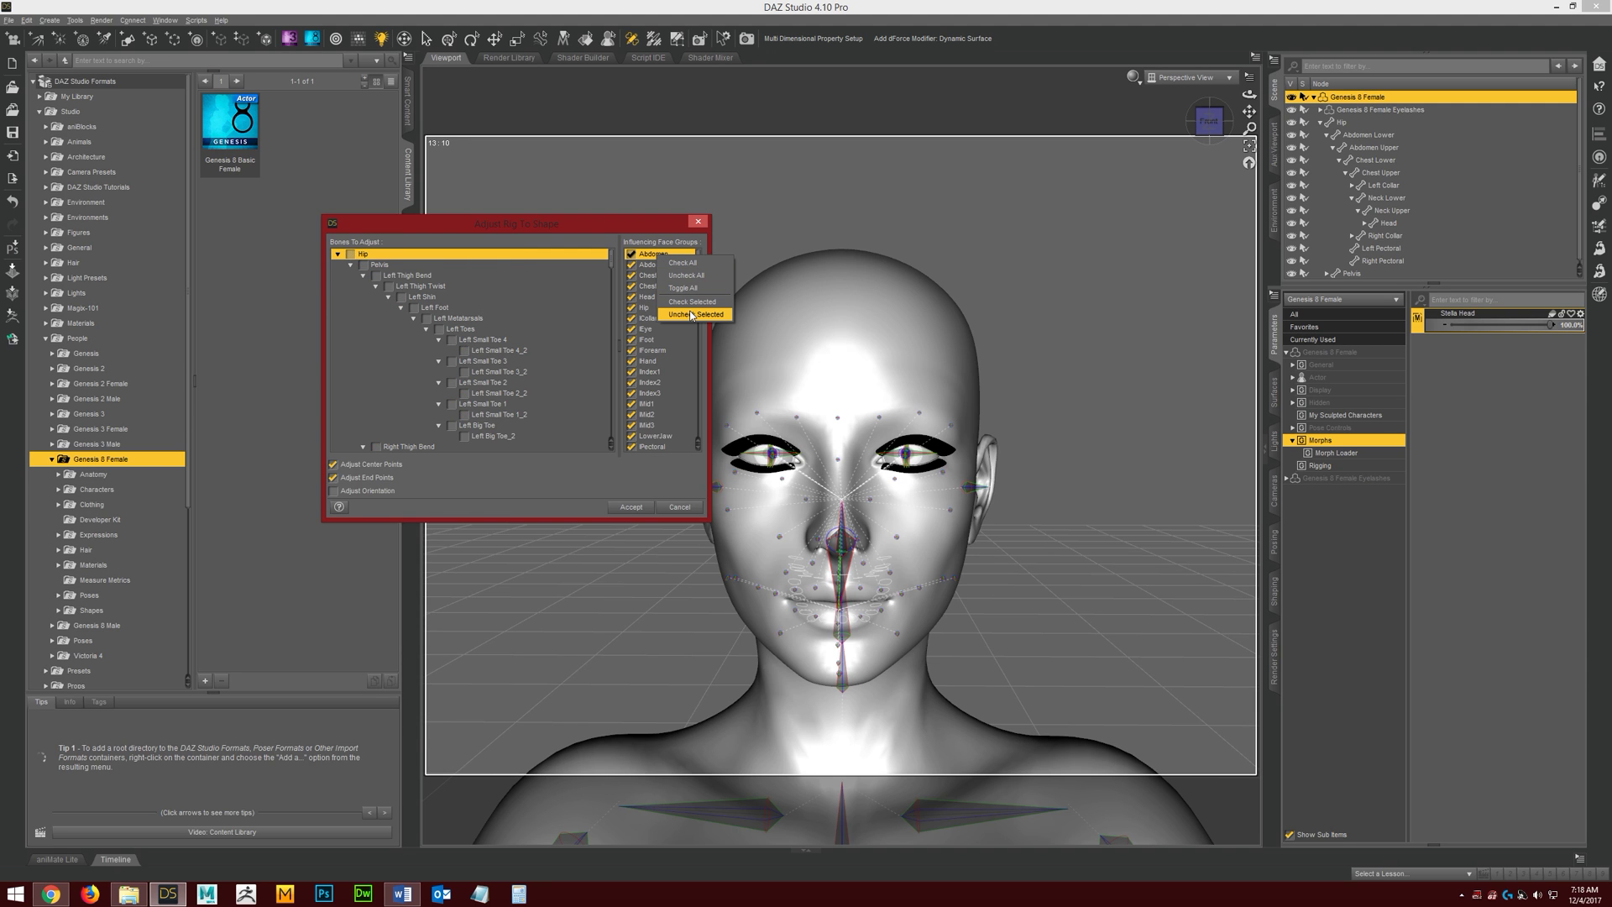
{"action": "left_click", "coordinate": [687, 275]}
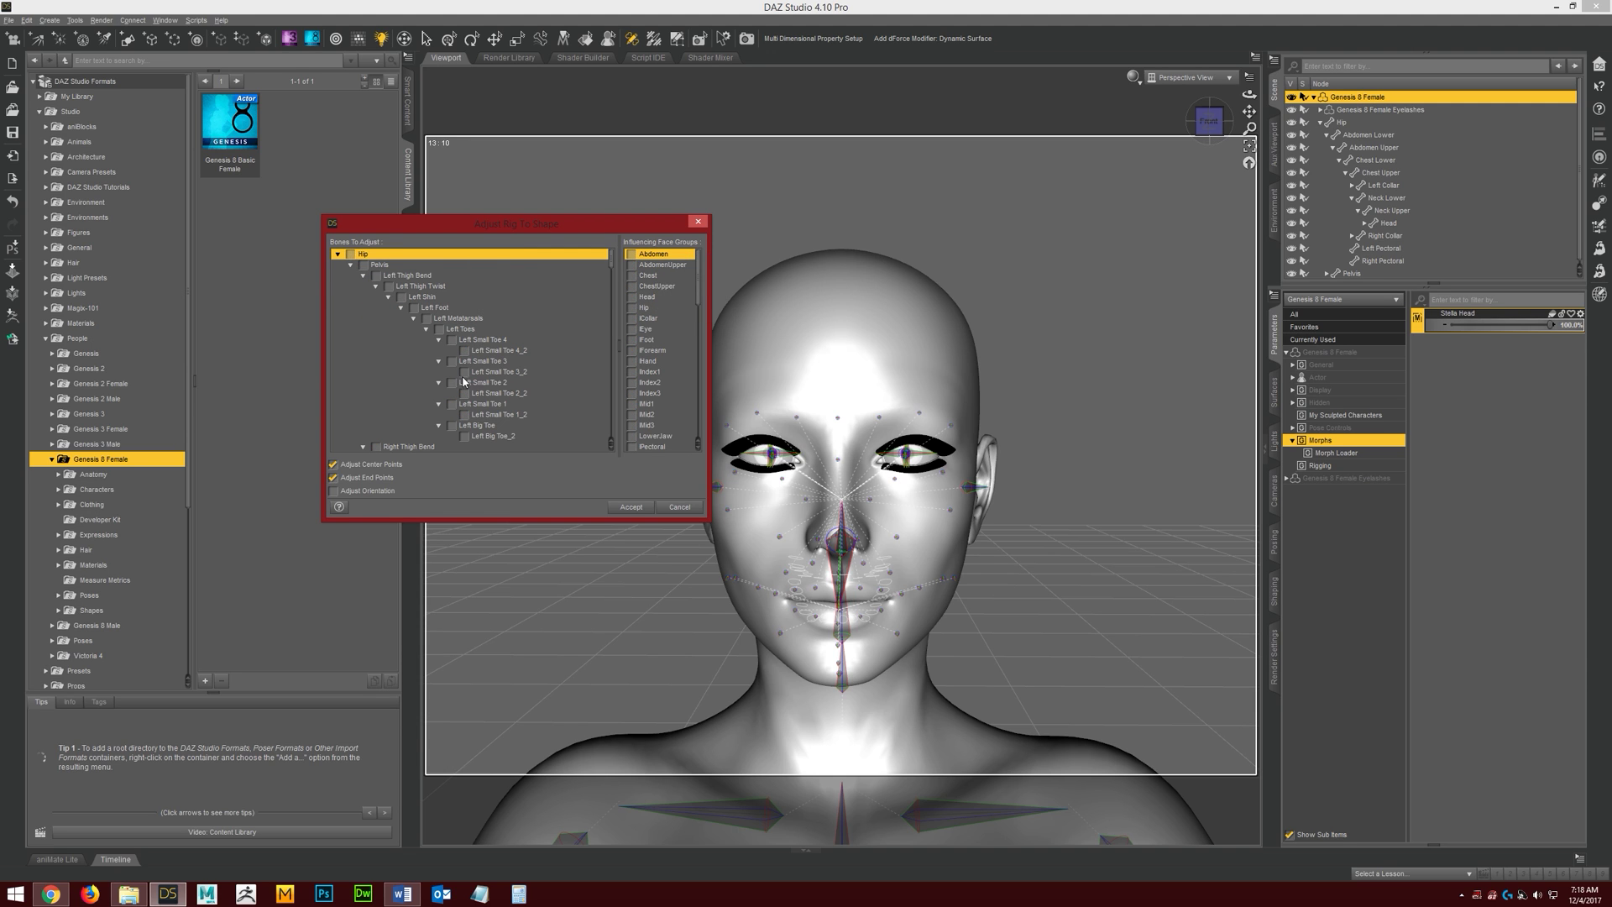
- Check only the Right Eye and Left Eye bones and apply the refit
{"action": "left_click", "coordinate": [351, 266]}
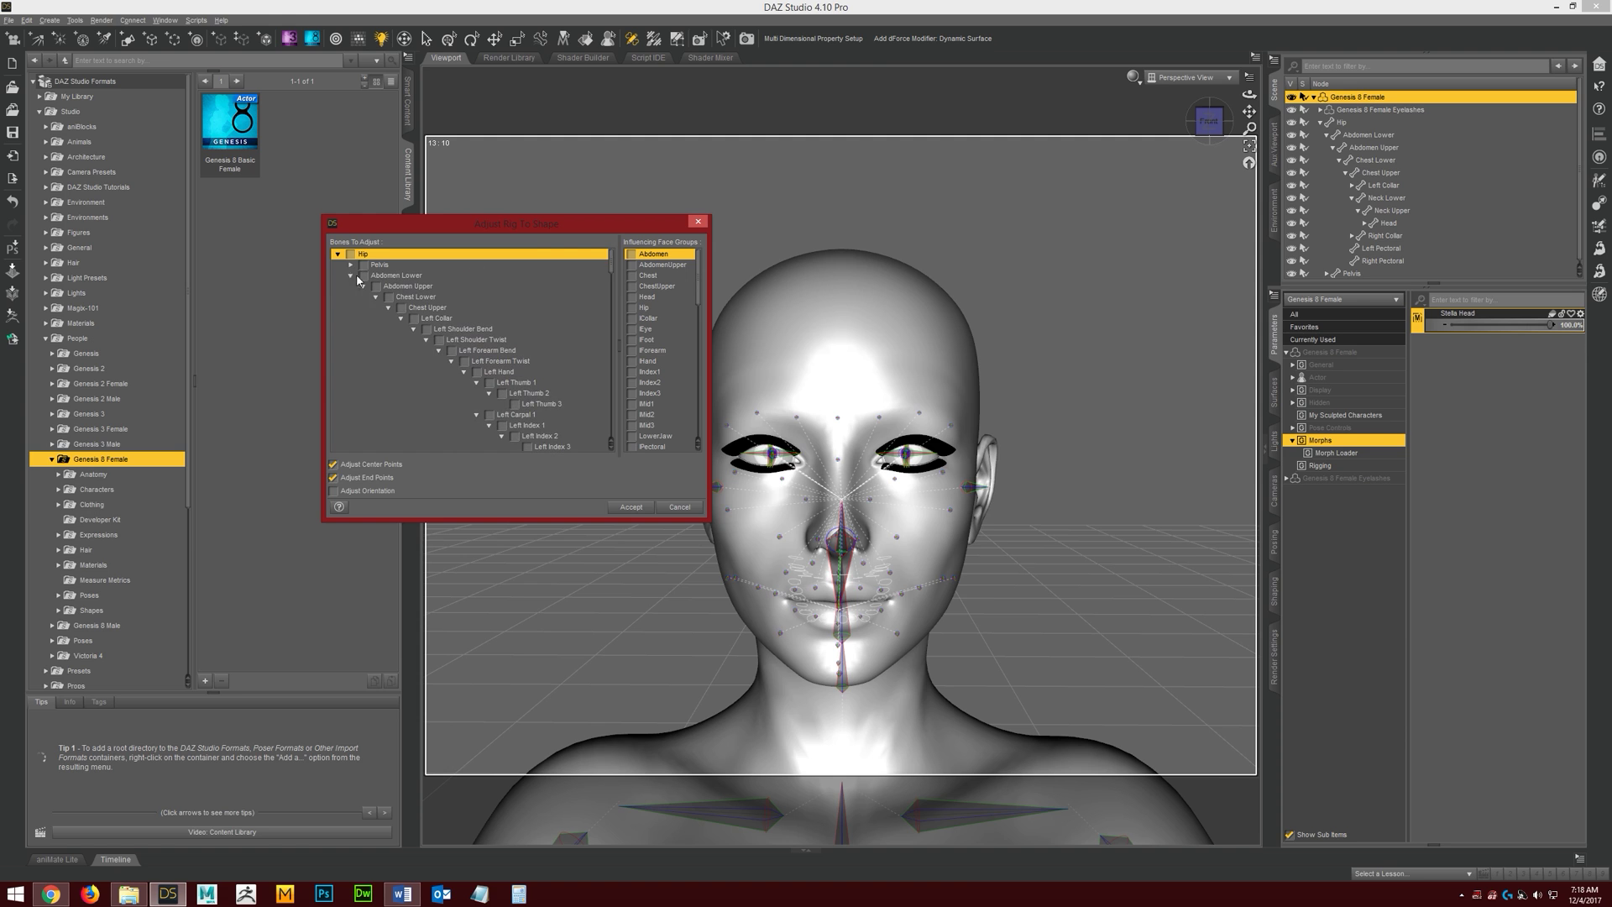
{"action": "left_click", "coordinate": [401, 319]}
{"action": "left_click", "coordinate": [402, 339]}
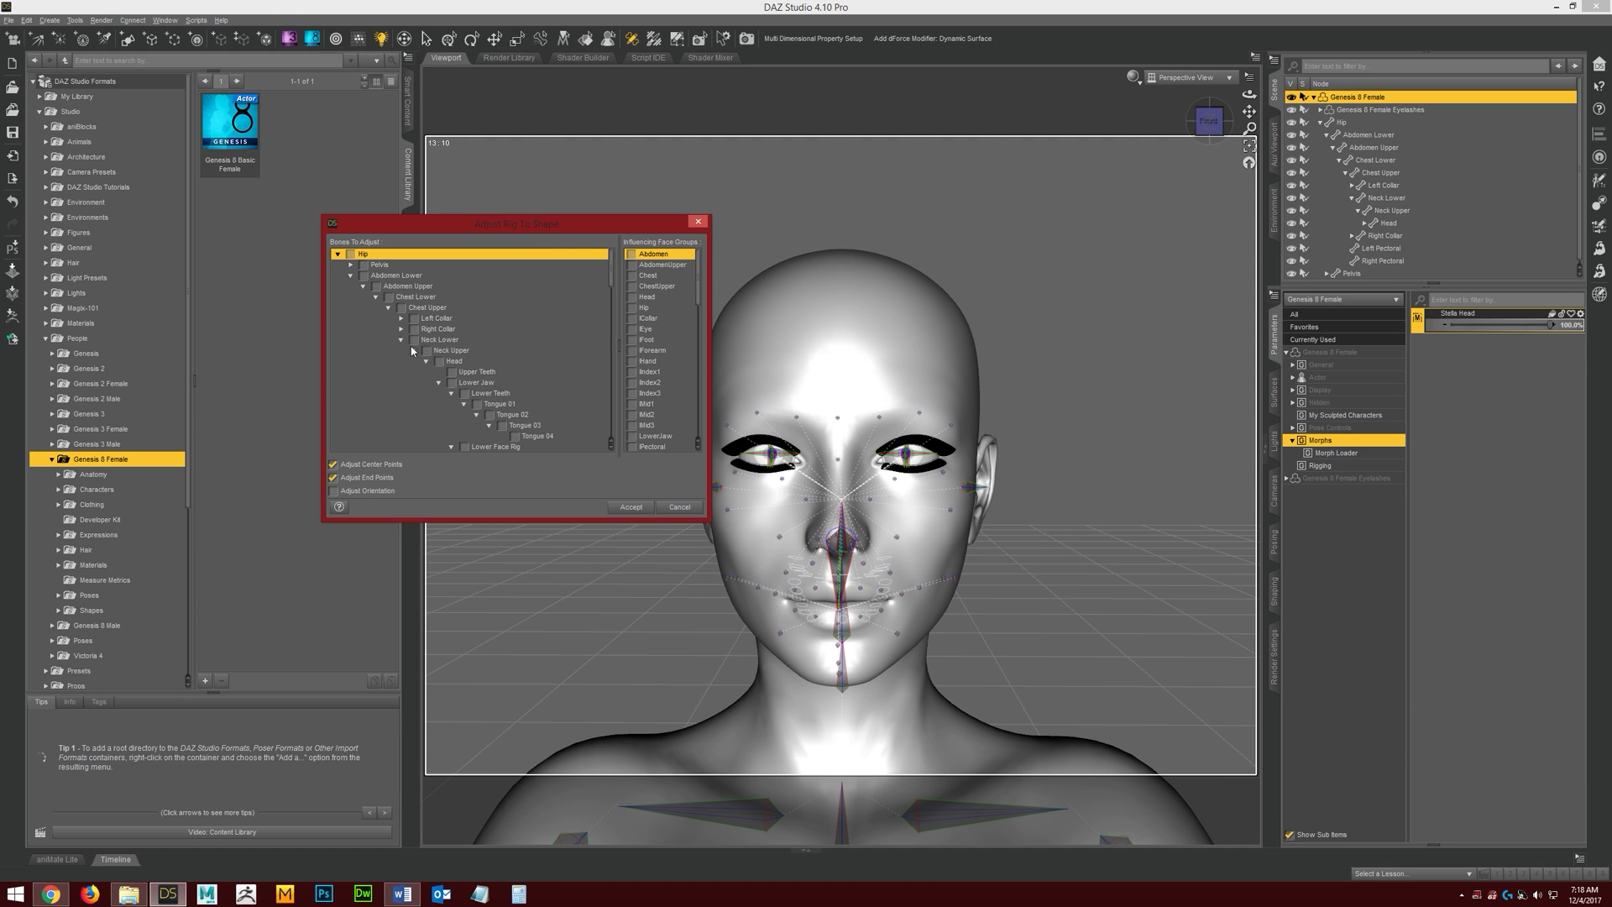
{"action": "scroll", "coordinate": [493, 391], "scroll_direction": "down", "scroll_amount": 3}
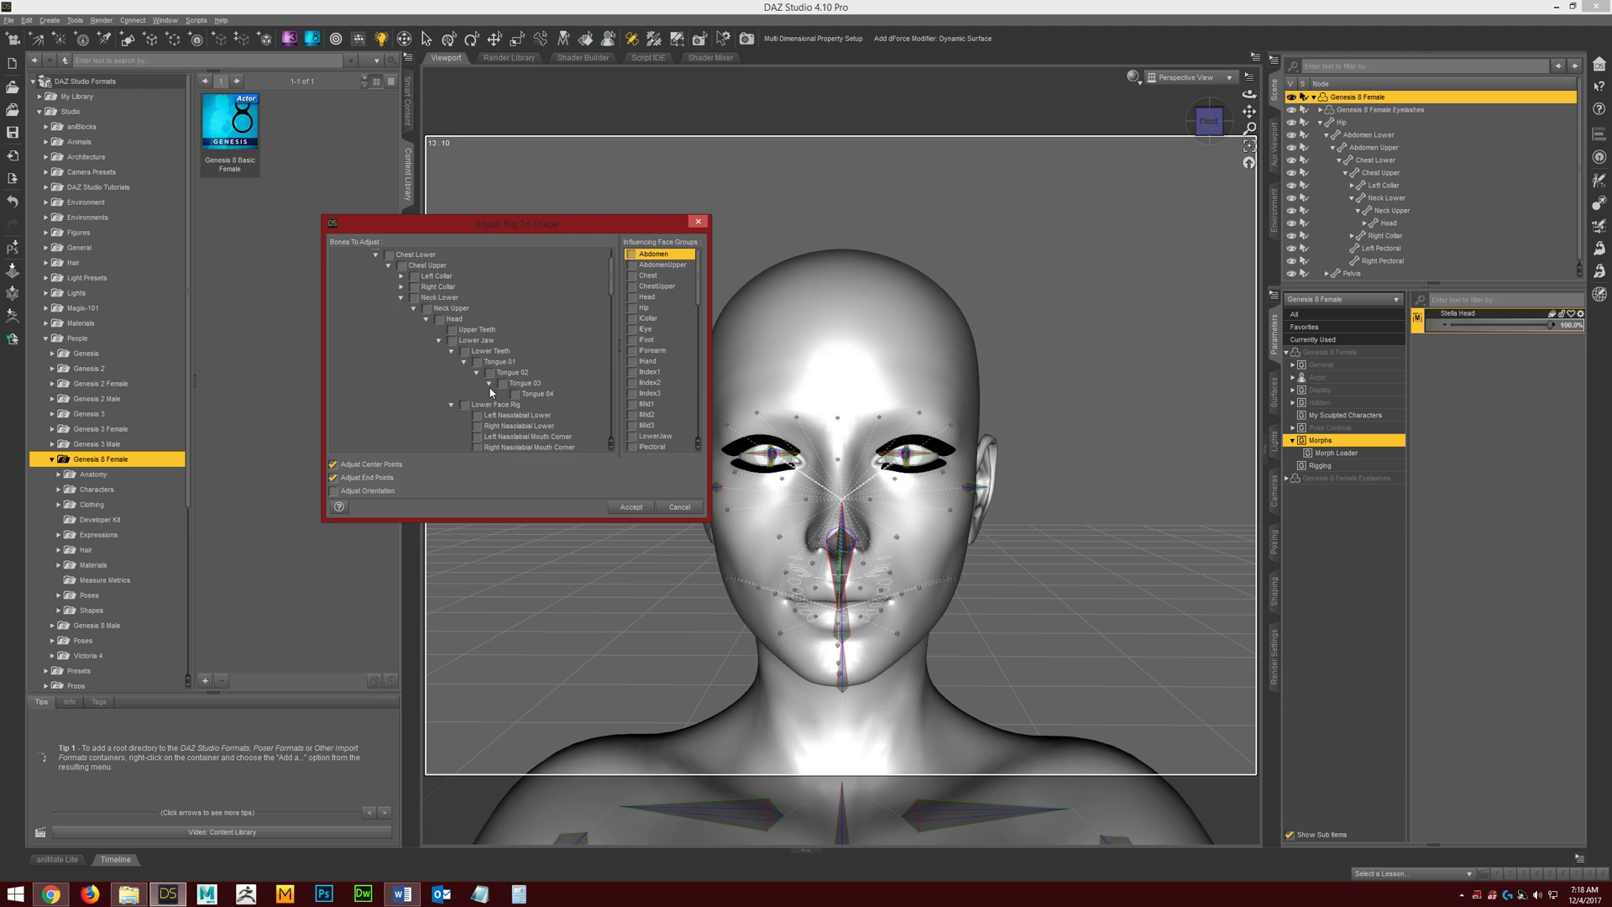
{"action": "left_click", "coordinate": [457, 326]}
{"action": "left_click", "coordinate": [451, 356]}
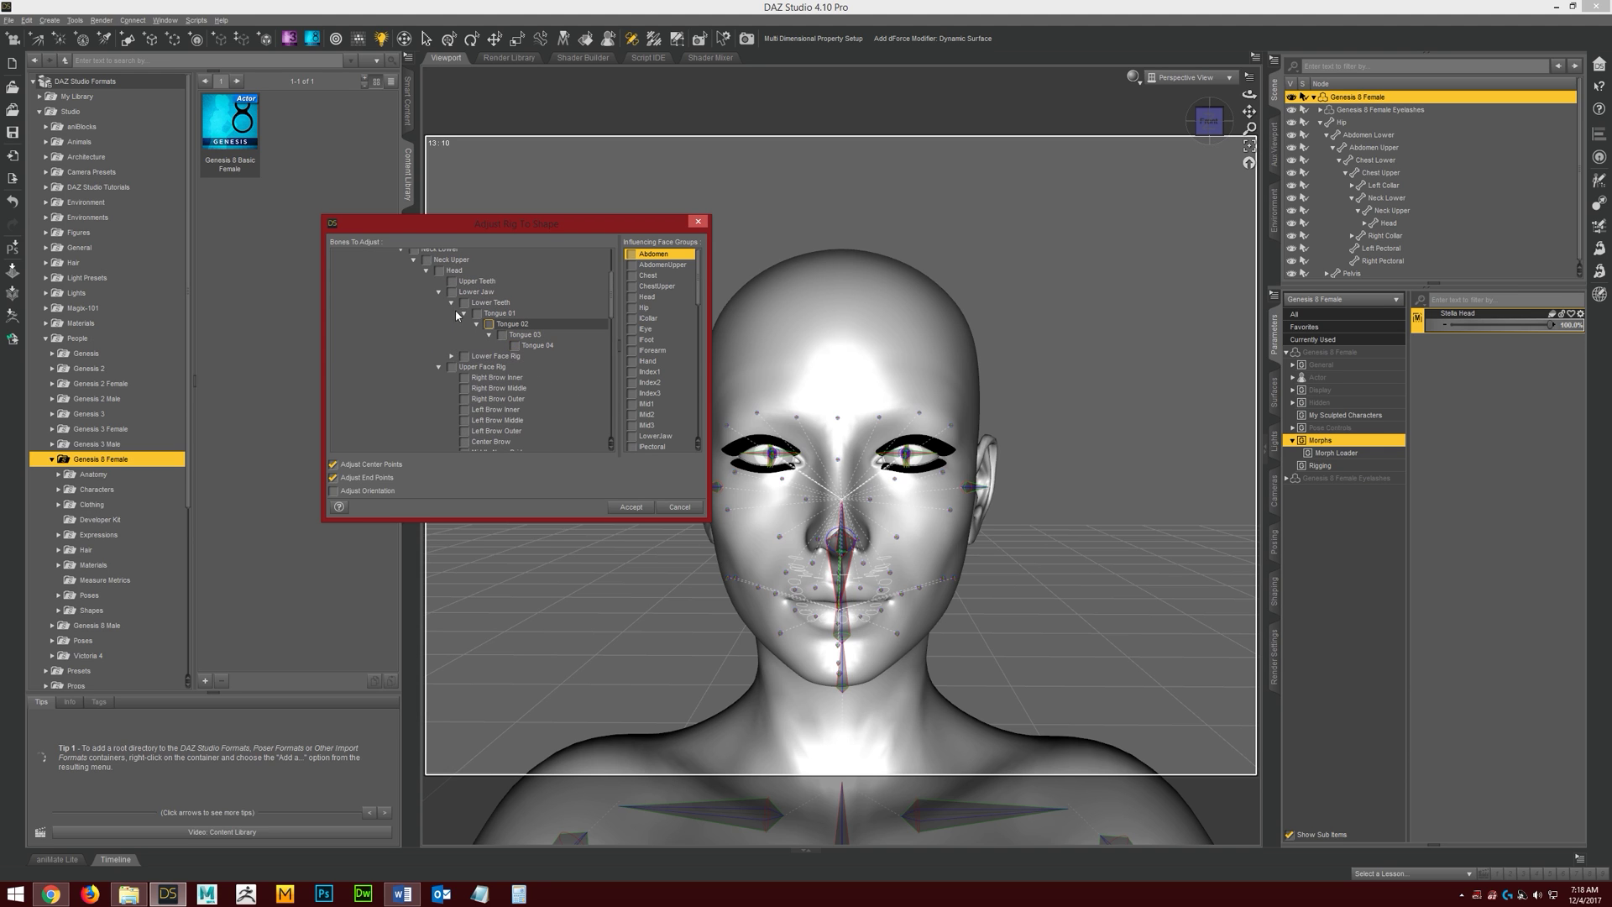
{"action": "left_click", "coordinate": [437, 367]}
{"action": "left_click", "coordinate": [452, 392]}
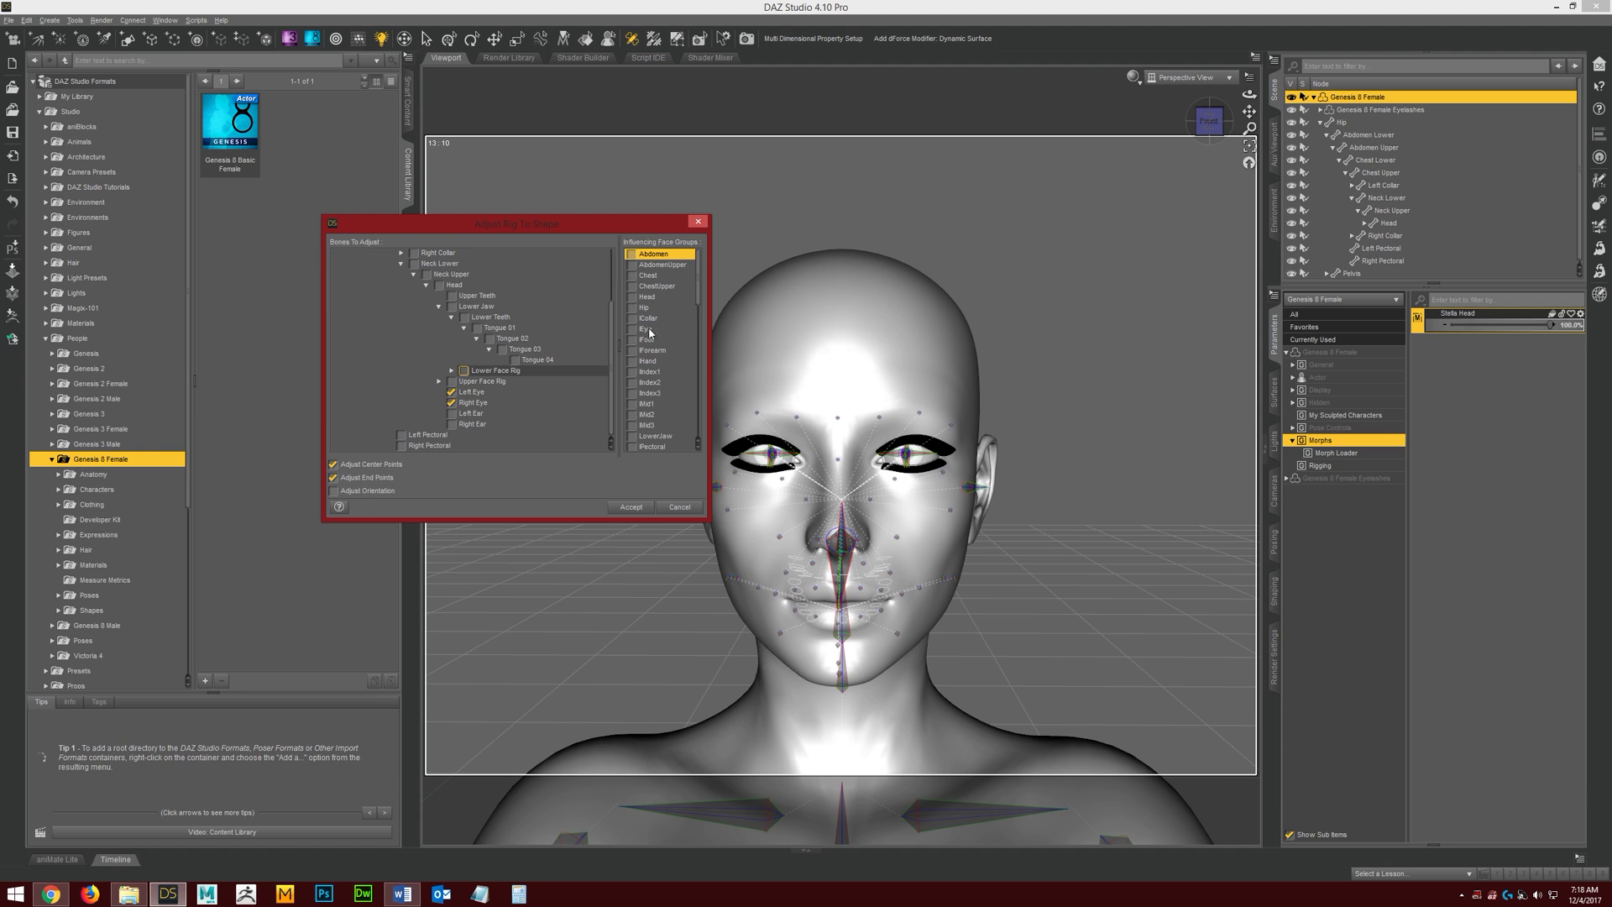
{"action": "left_click_drag", "start_coordinate": [696, 290], "coordinate": [702, 353]}
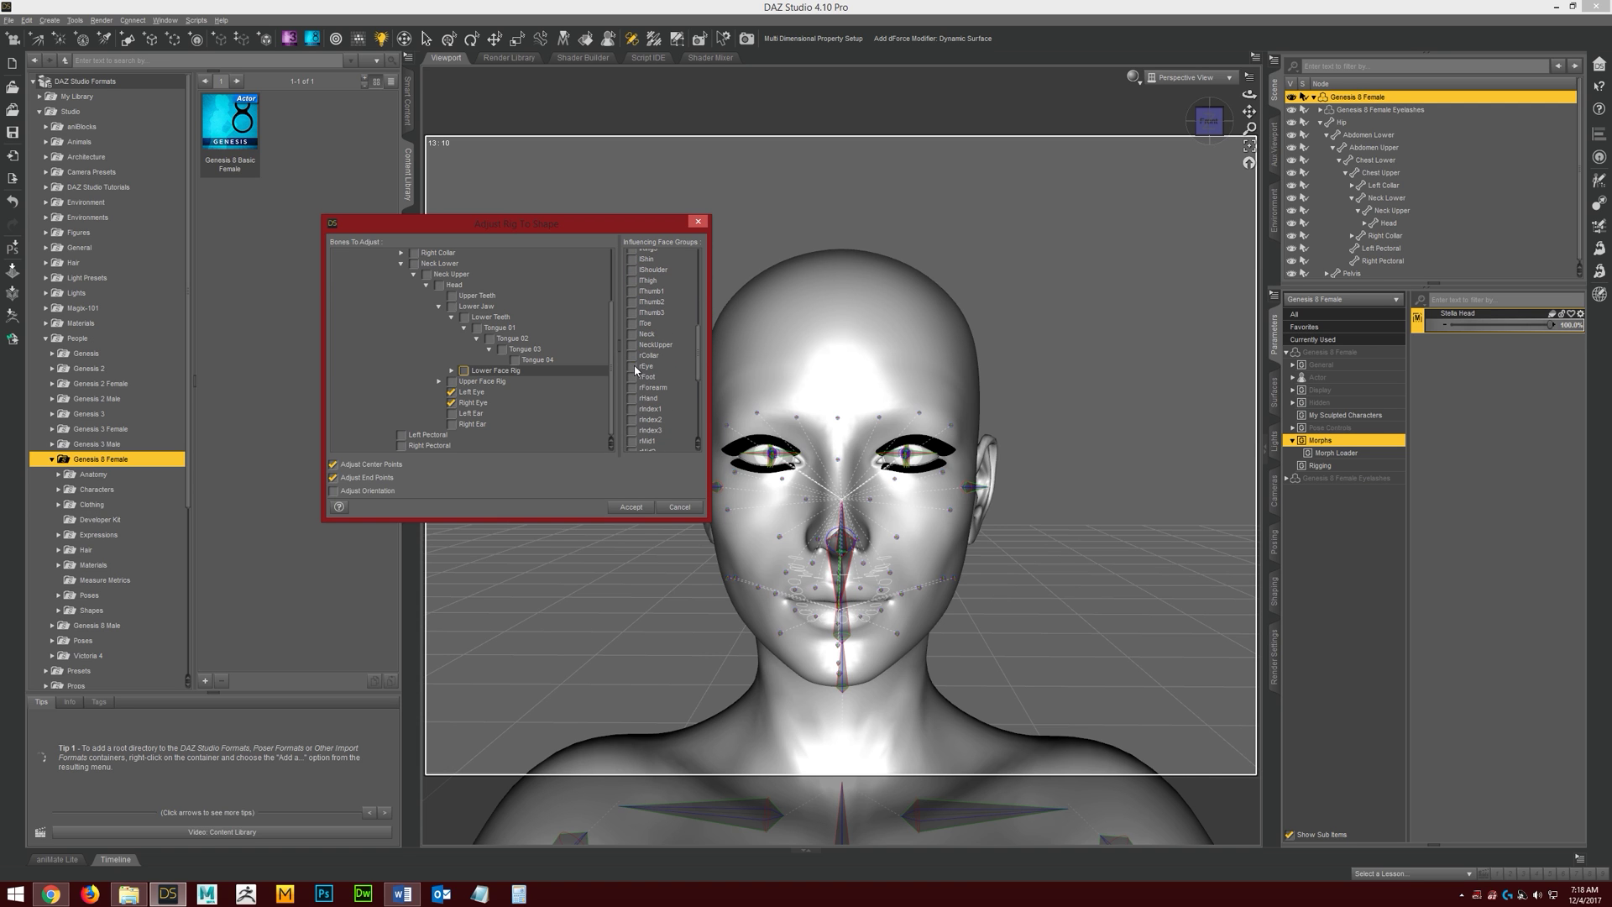
{"action": "left_click", "coordinate": [628, 507]}
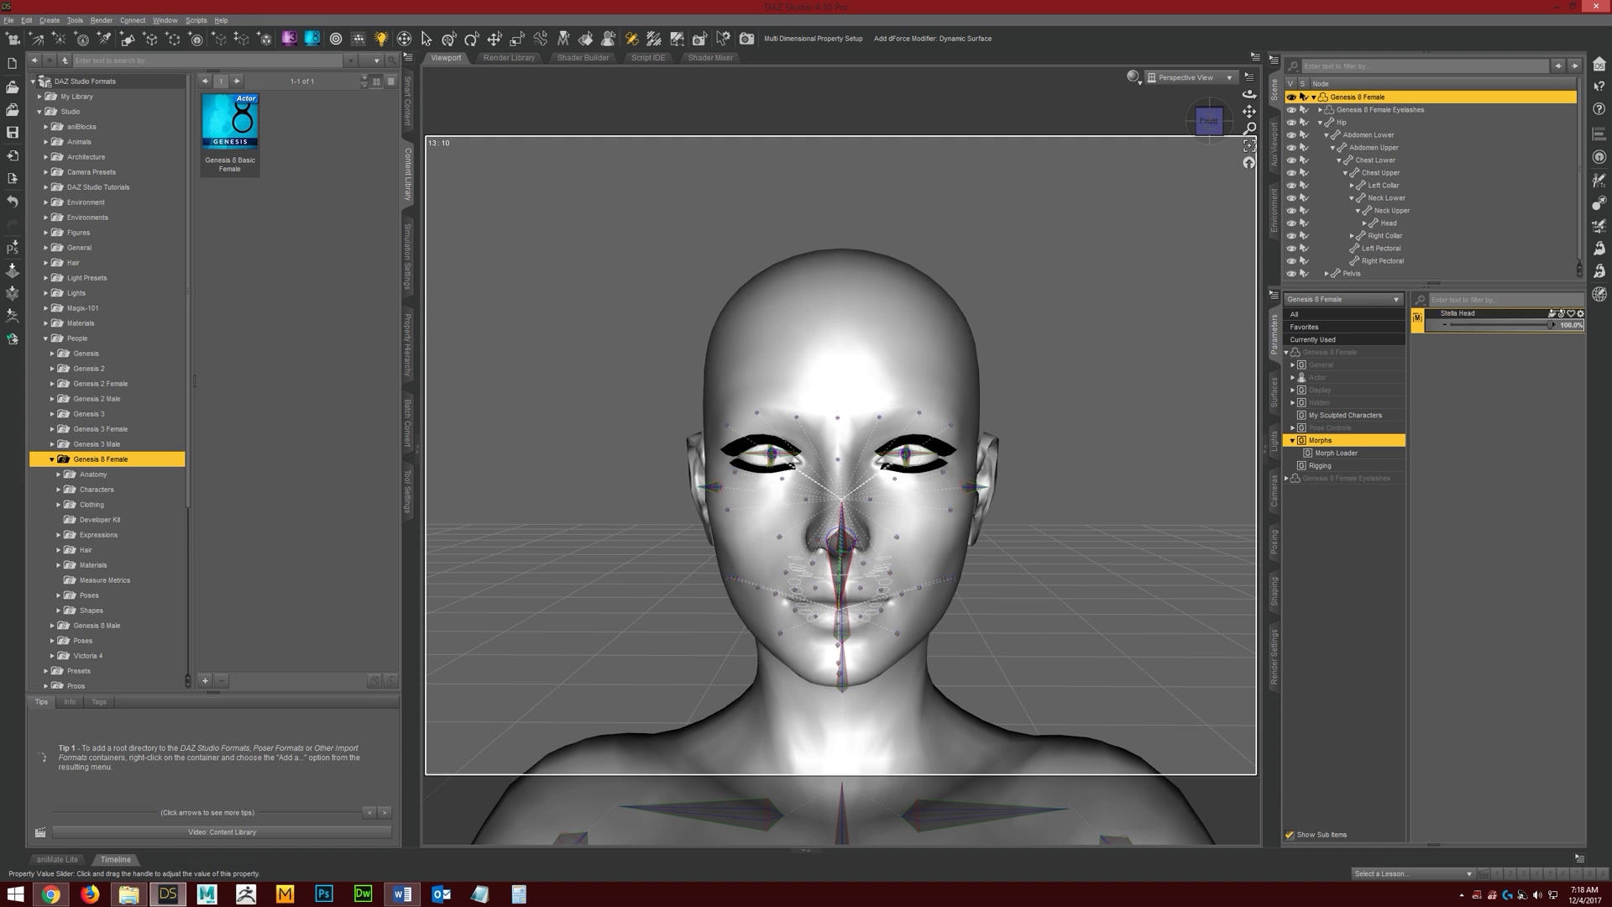
- ERC-freeze the rig changes into Stella Head, testing the dial at 0%, 100% and 27.2%
{"action": "left_click_drag", "start_coordinate": [1606, 325], "coordinate": [1291, 315]}
{"action": "left_click_drag", "start_coordinate": [1451, 325], "coordinate": [1607, 325]}
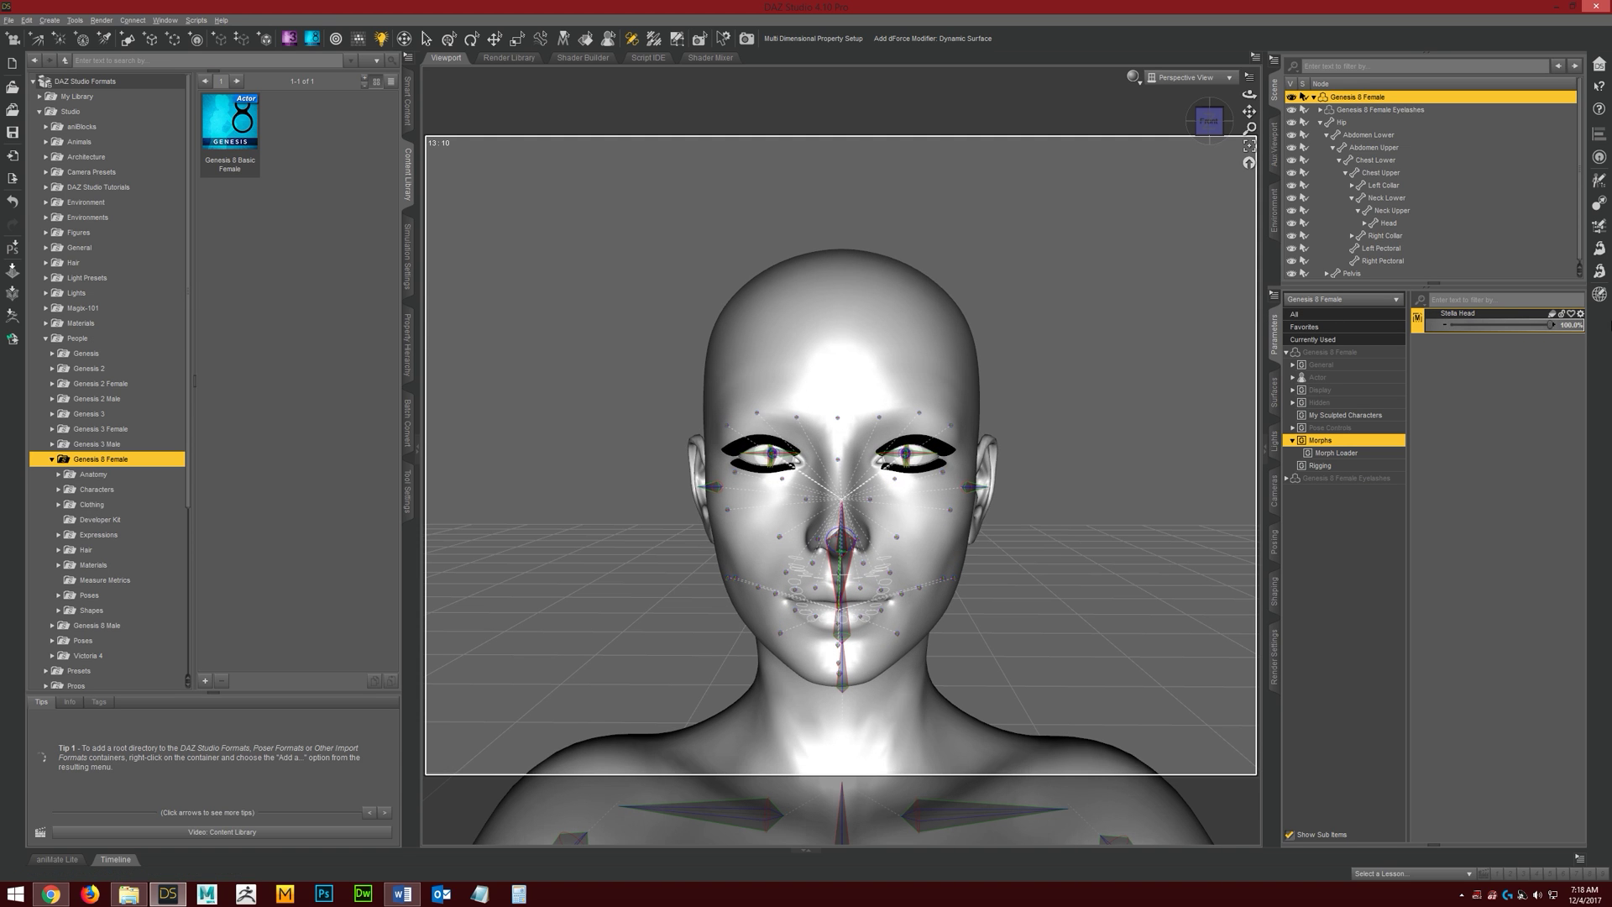
{"action": "right_click", "coordinate": [1436, 315]}
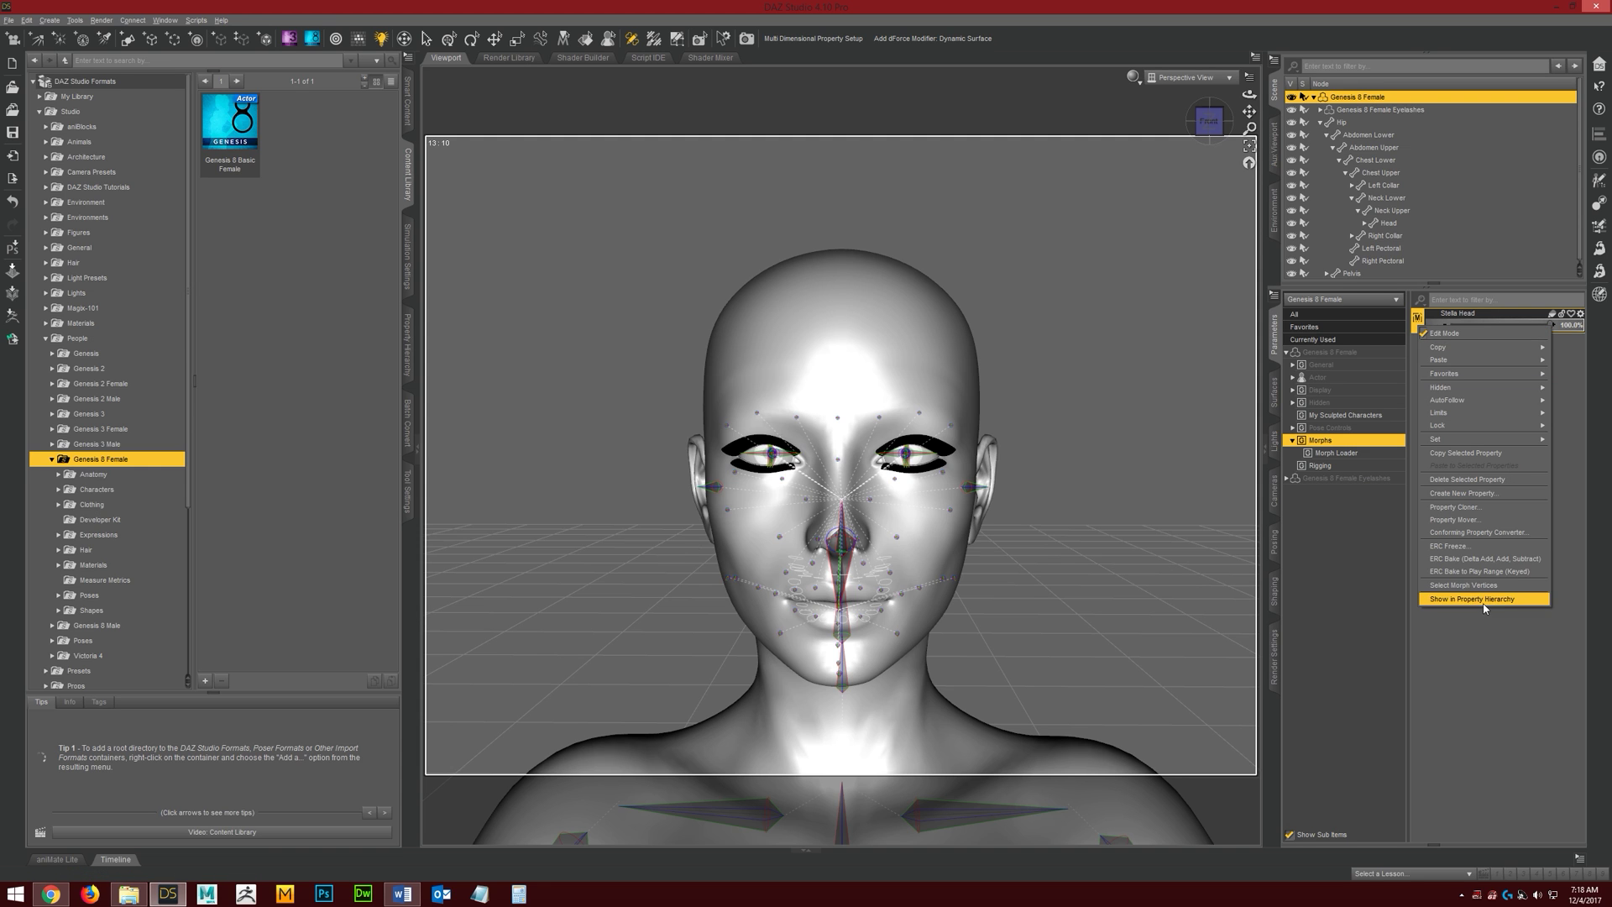
{"action": "left_click", "coordinate": [1449, 546]}
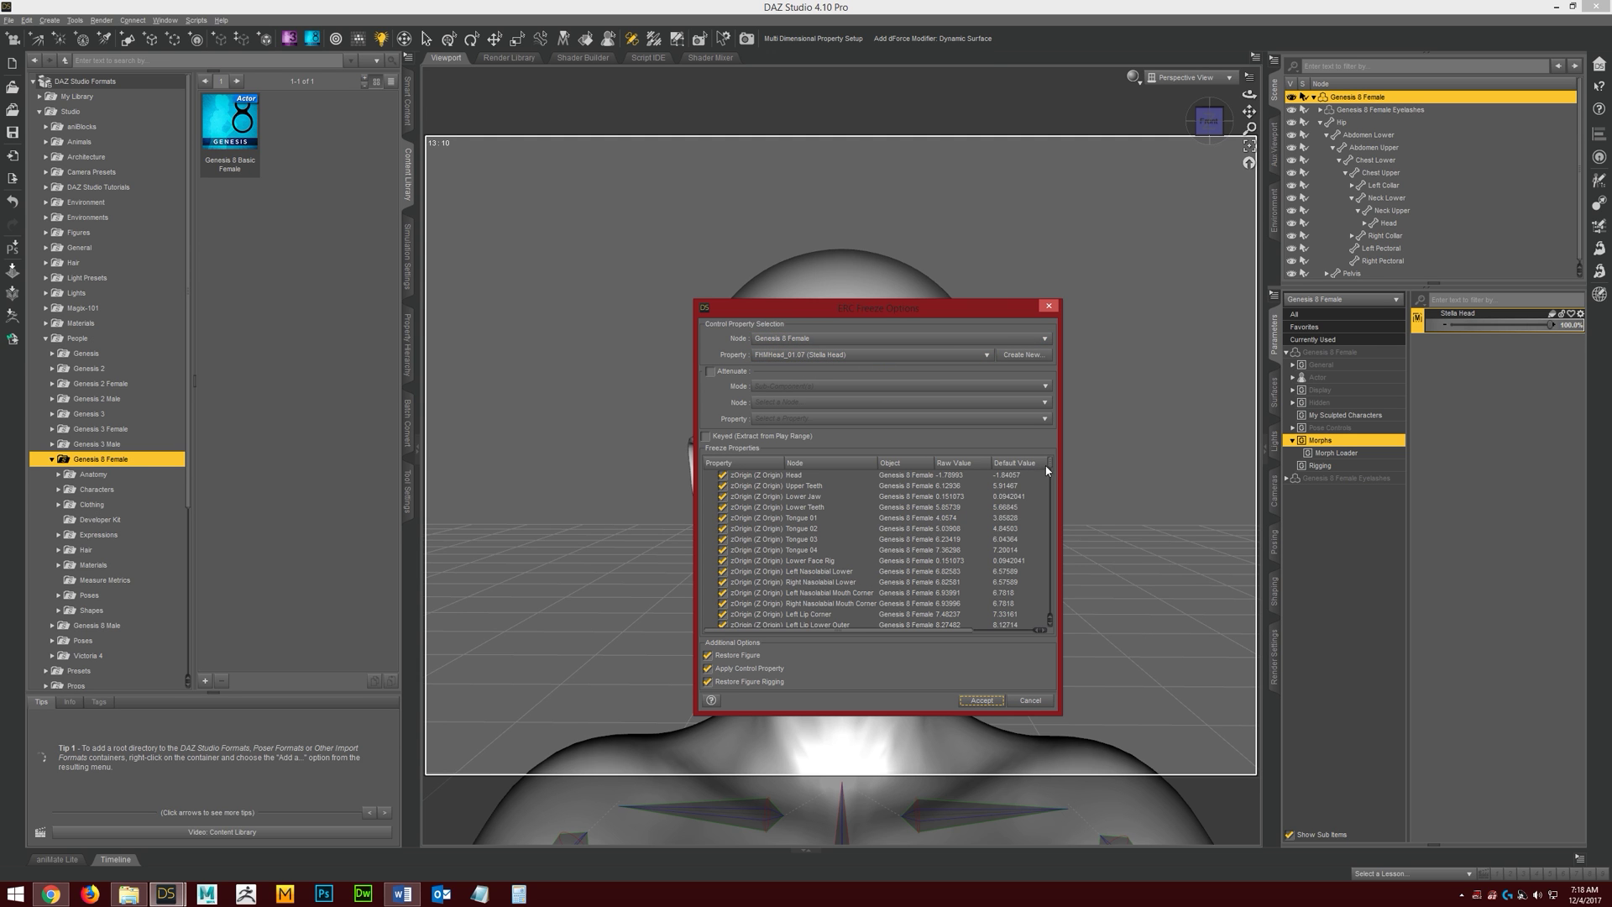
{"action": "left_click_drag", "start_coordinate": [1048, 471], "coordinate": [1042, 571]}
{"action": "left_click", "coordinate": [981, 700]}
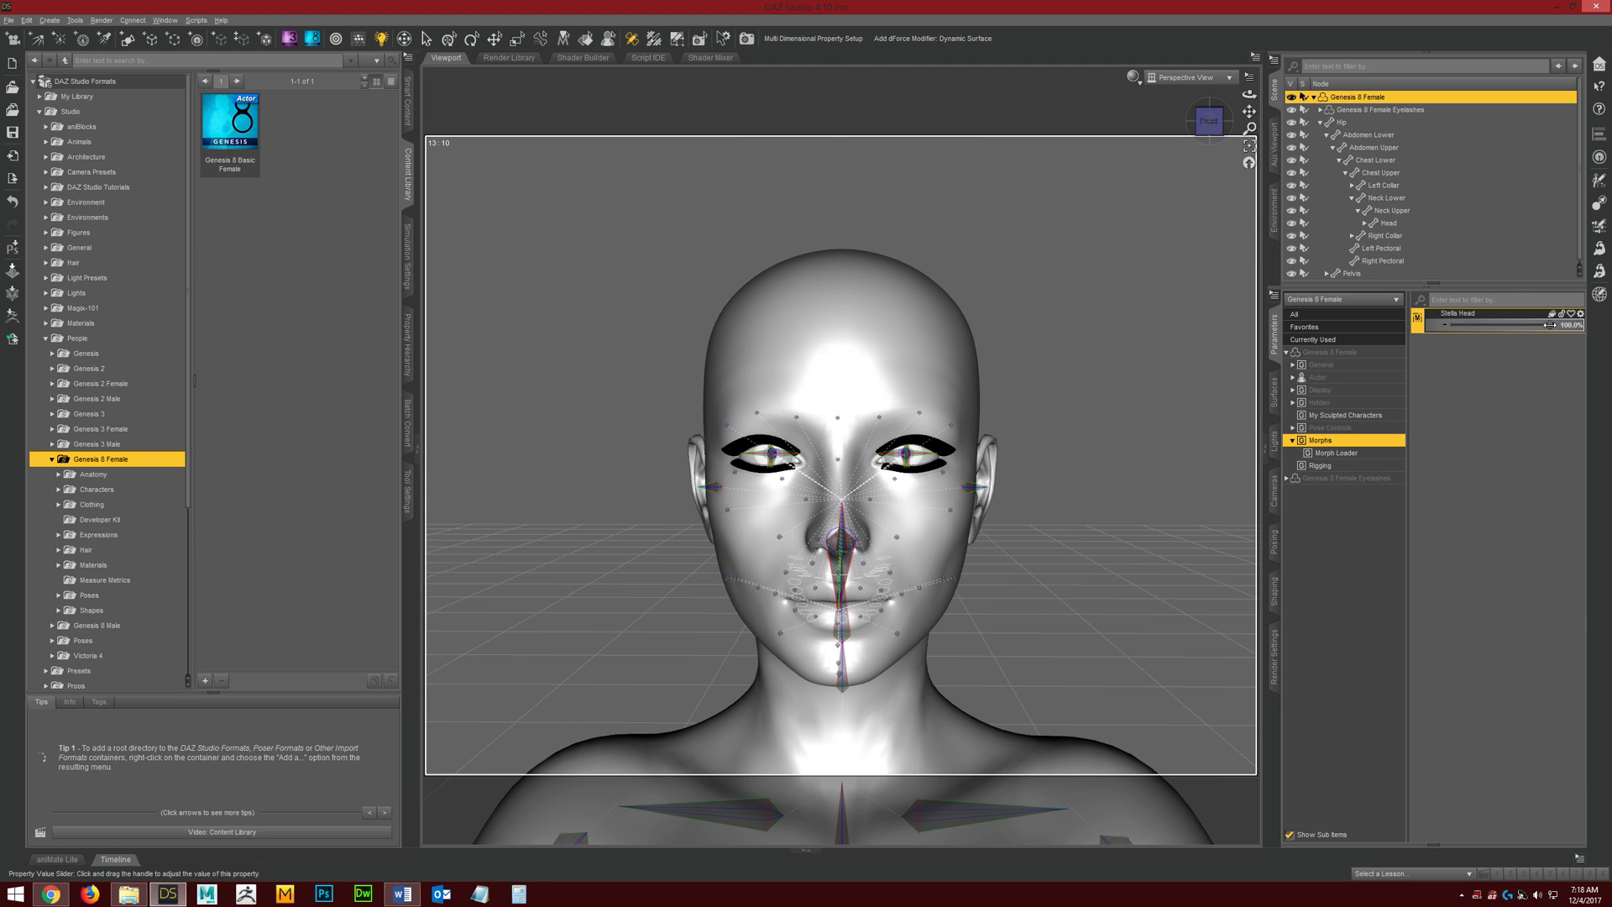
{"action": "left_click_drag", "start_coordinate": [1551, 325], "coordinate": [1382, 329]}
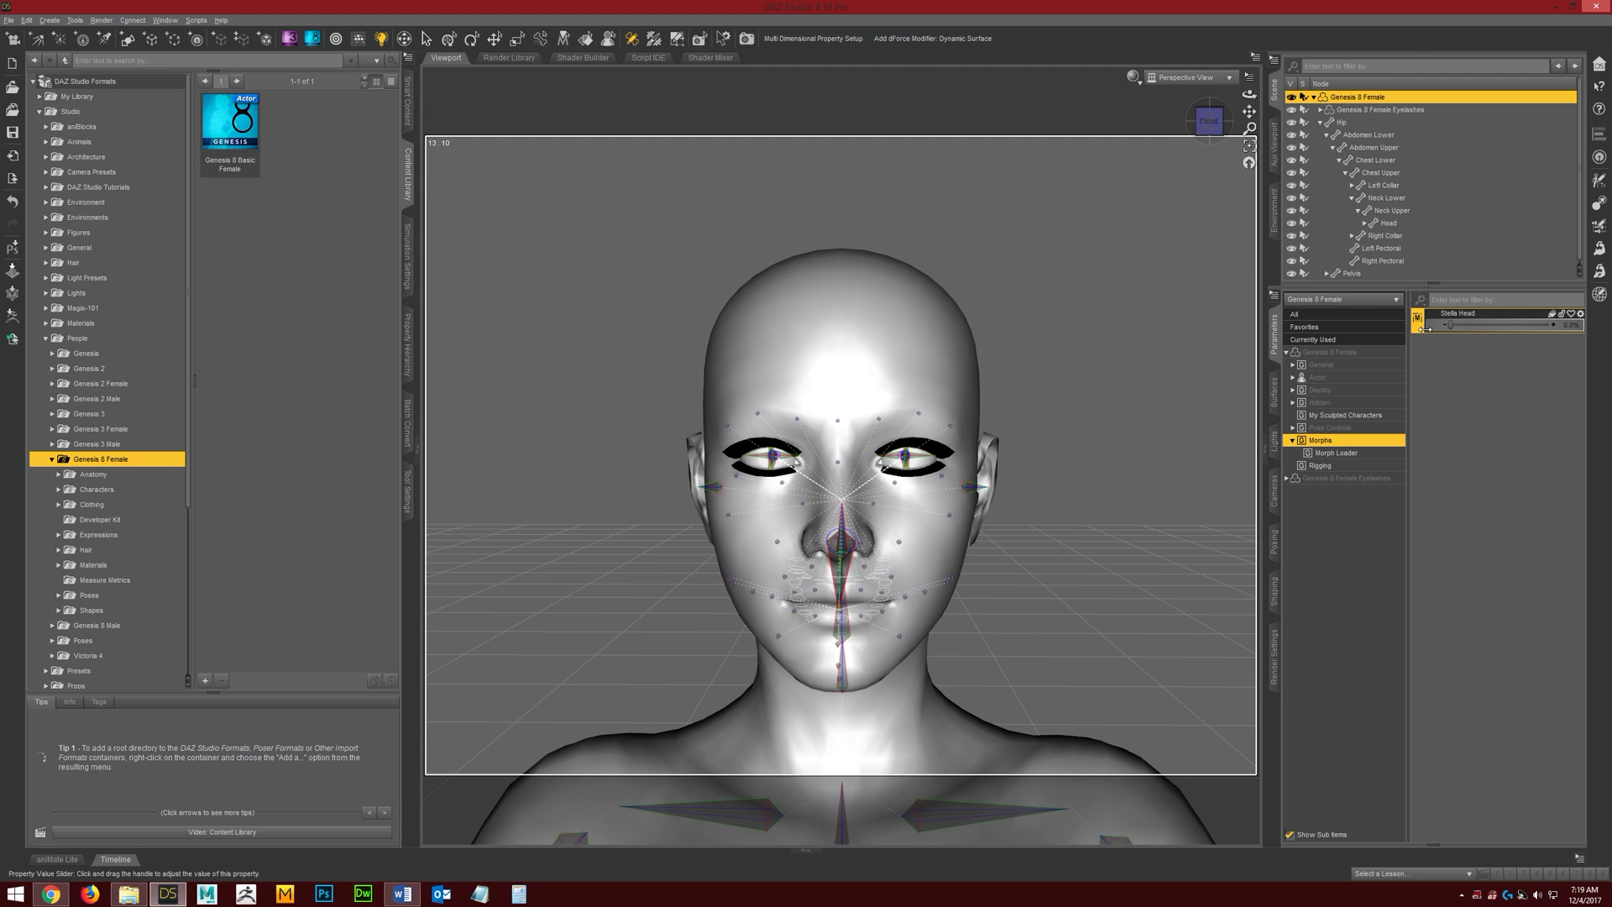
{"action": "left_click", "coordinate": [9, 19]}
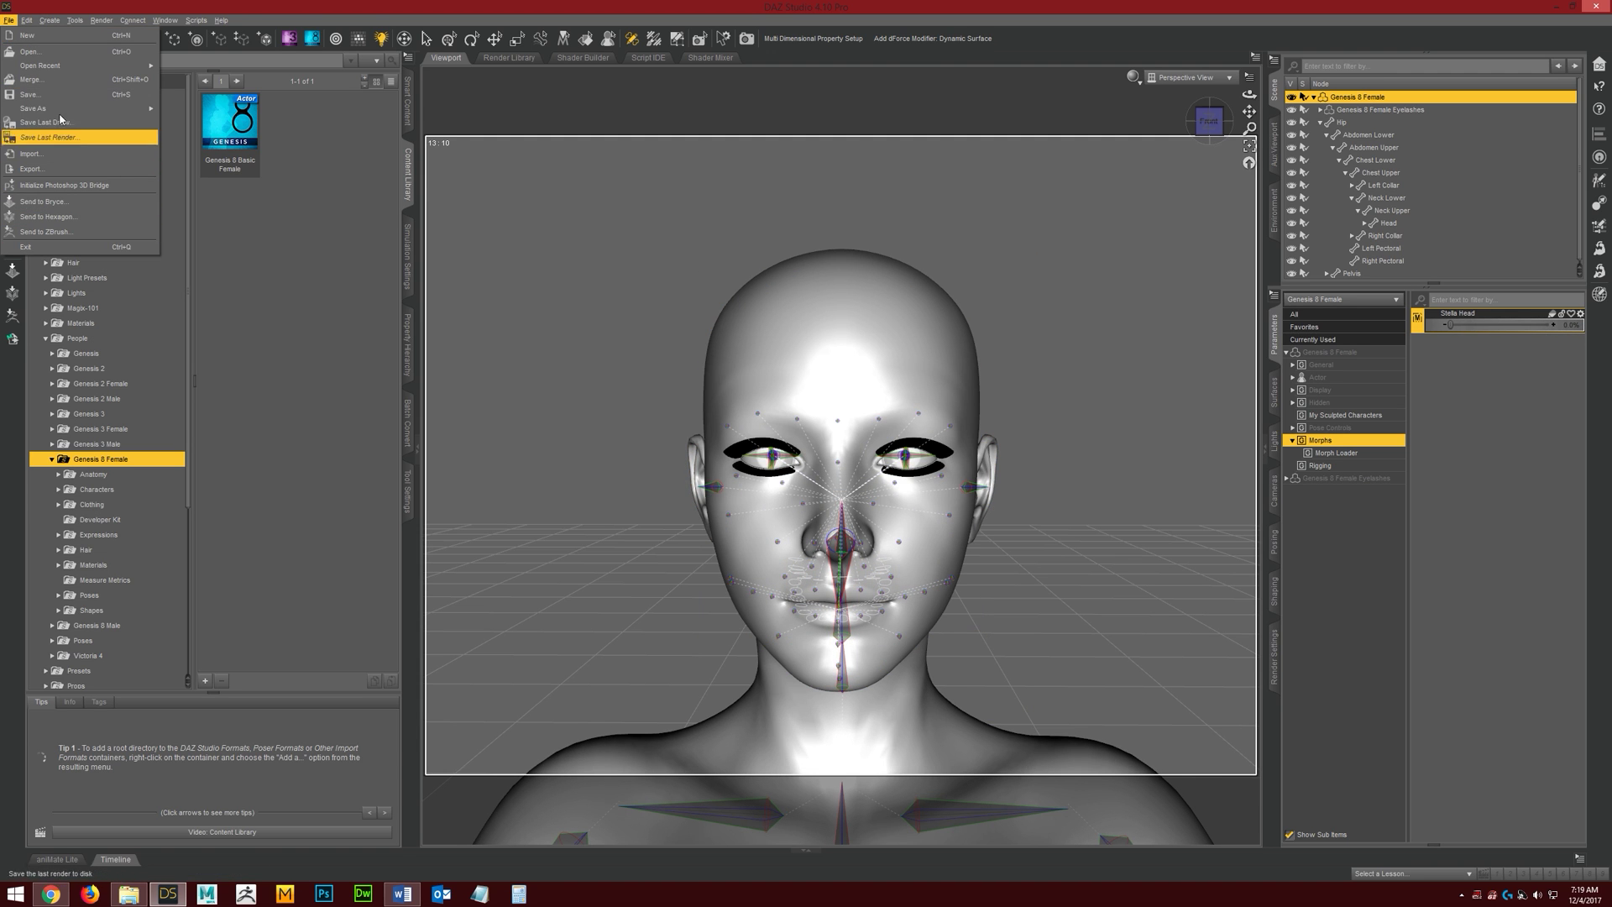
- Open the morph asset save options with My Library as the asset directory
{"action": "mouse_move", "coordinate": [61, 106]}
{"action": "mouse_move", "coordinate": [230, 382]}
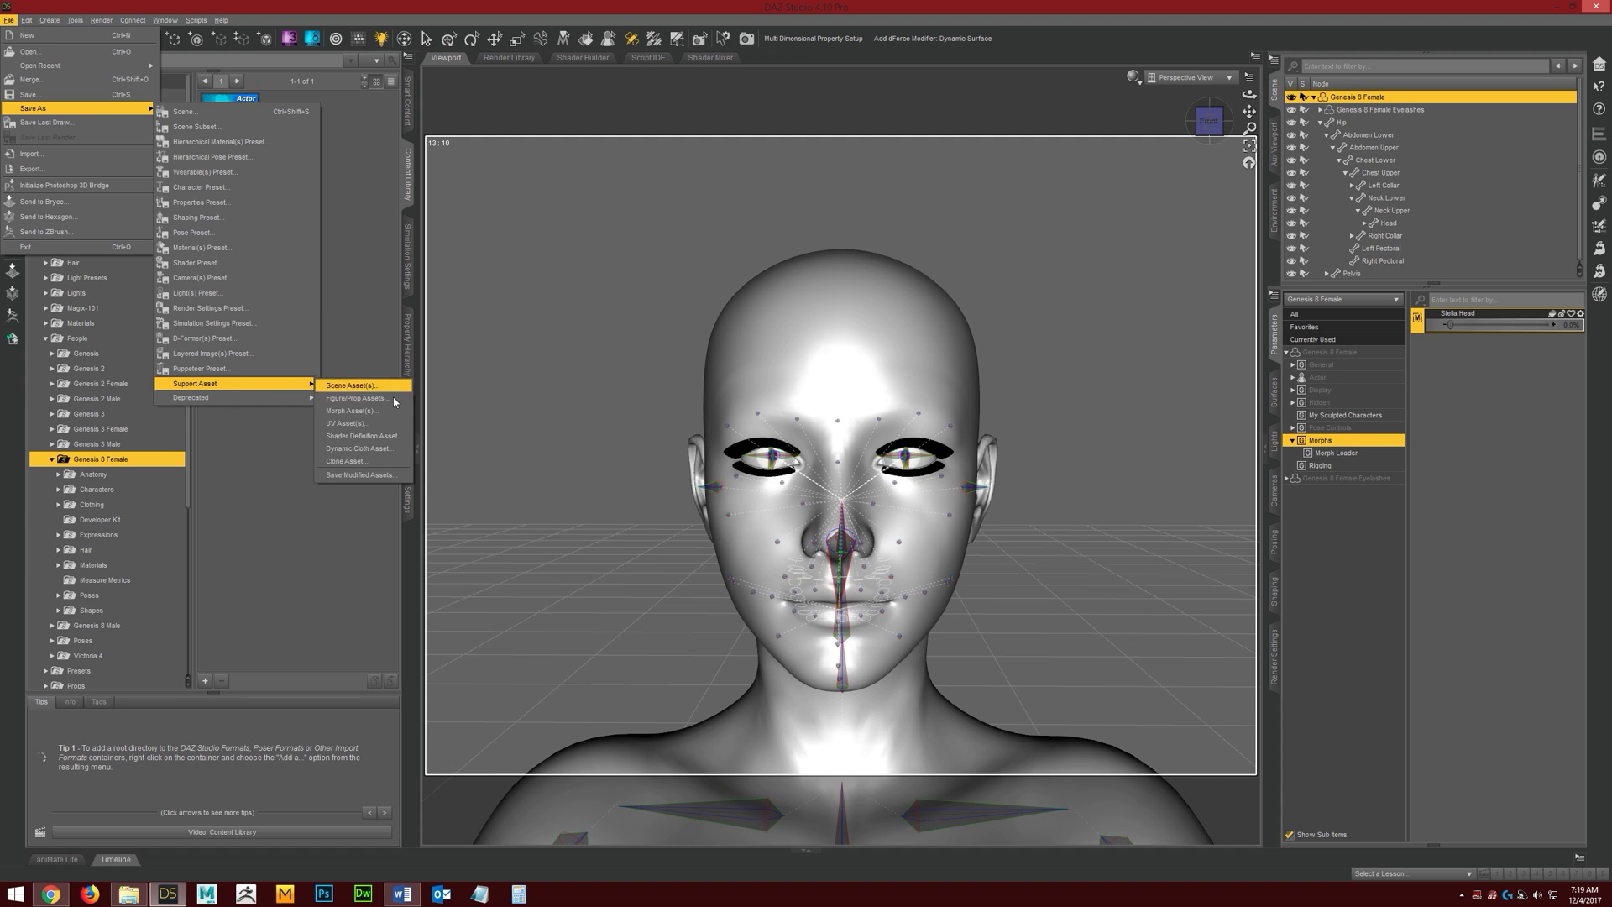
{"action": "left_click", "coordinate": [370, 411]}
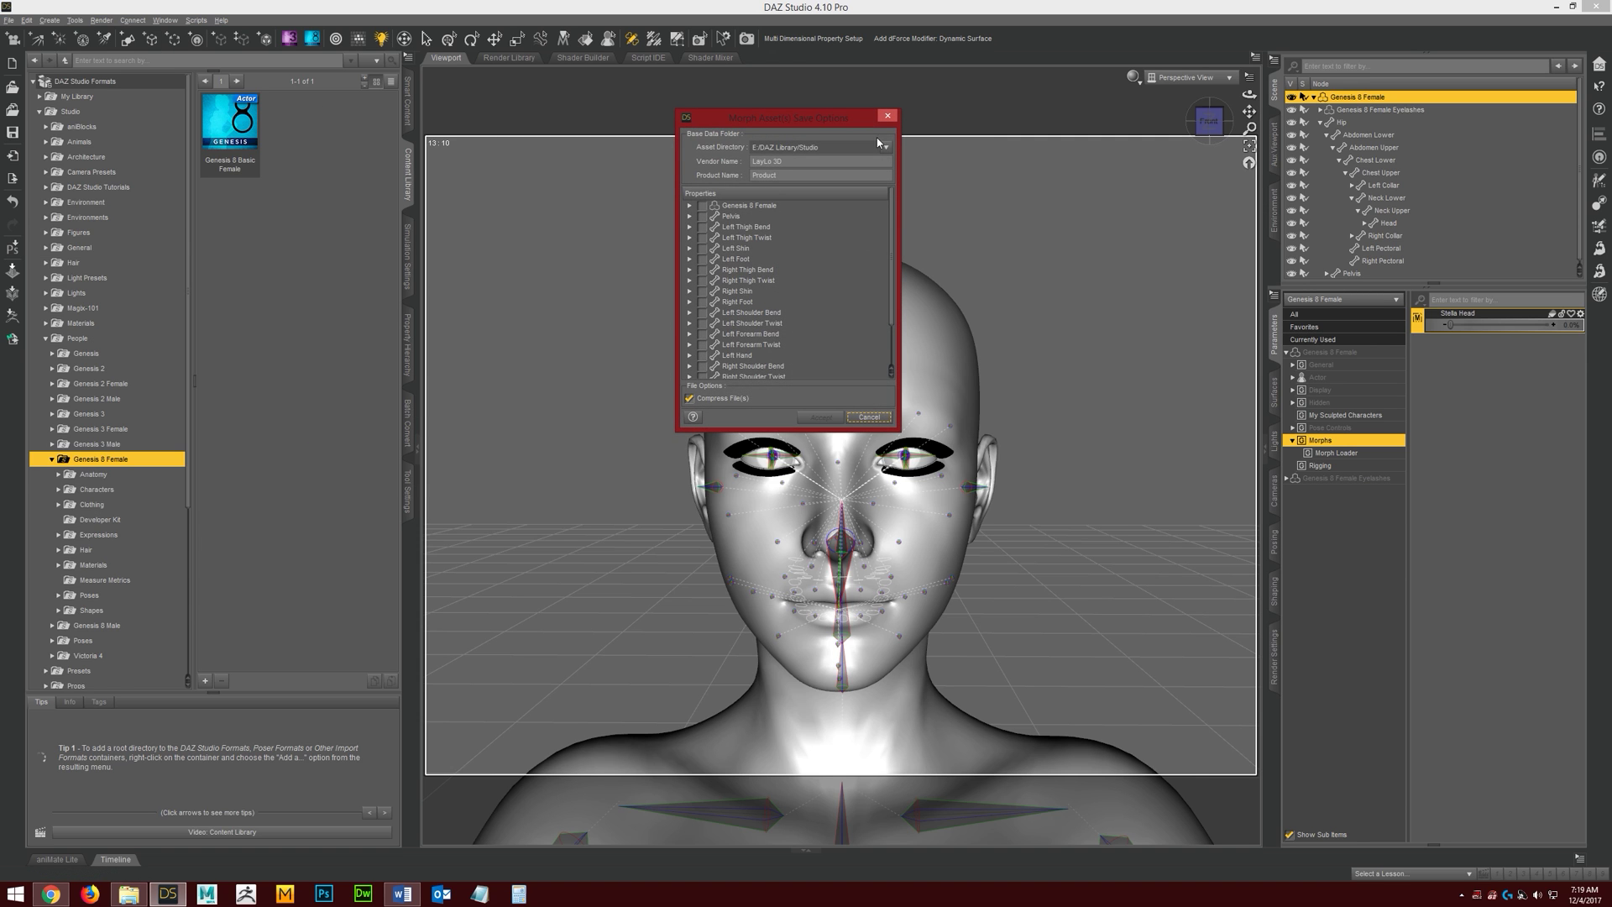
{"action": "left_click", "coordinate": [808, 148]}
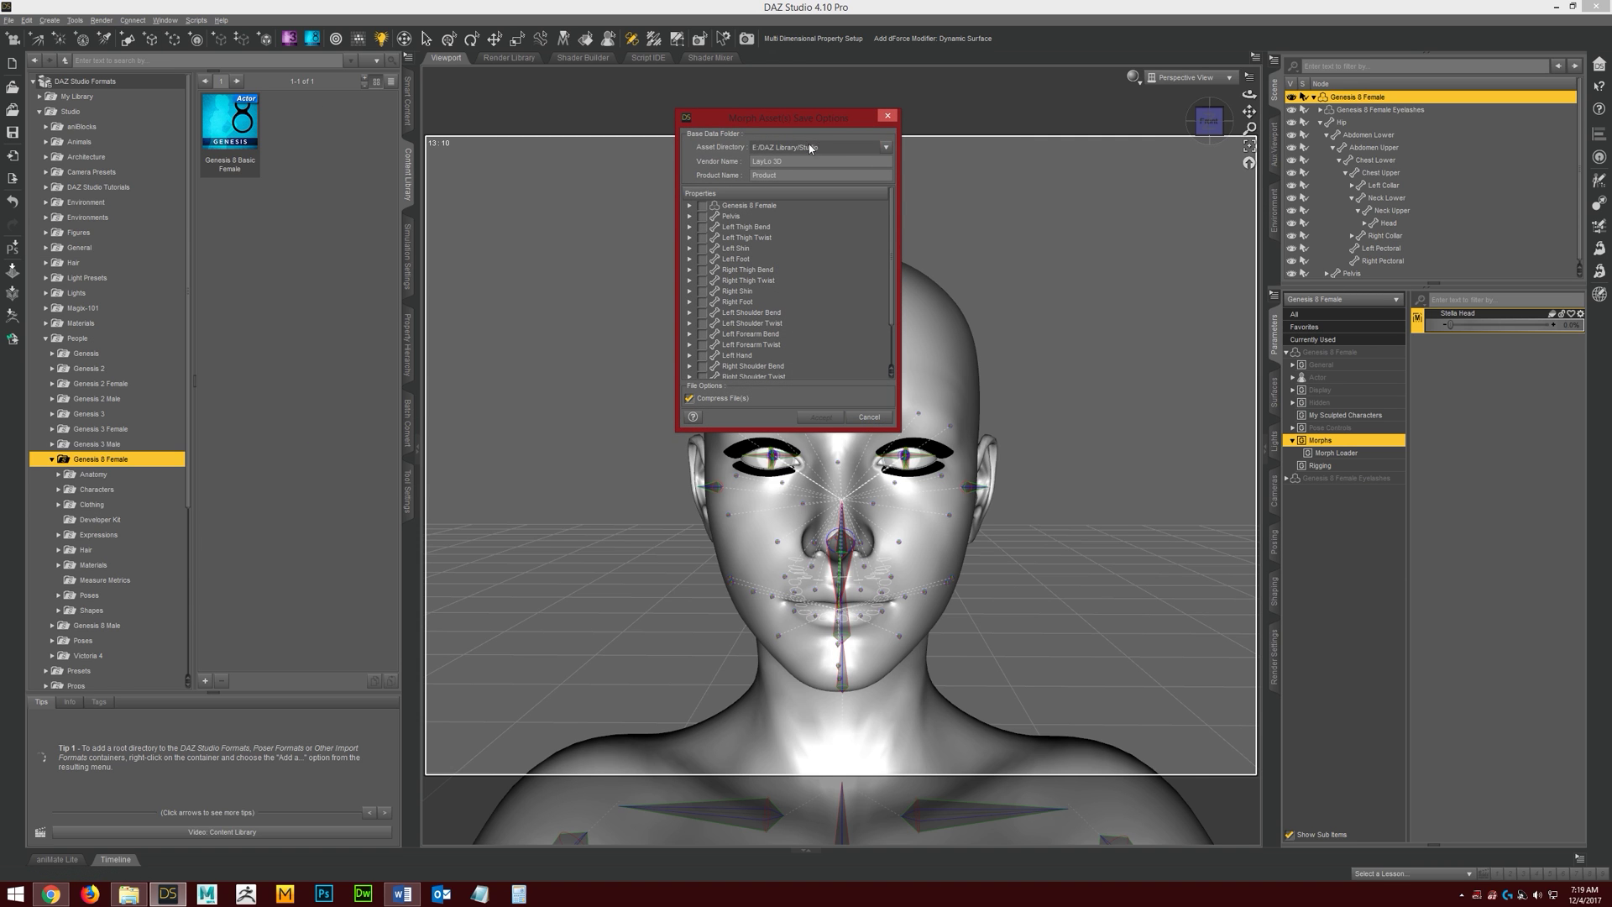
{"action": "left_click", "coordinate": [886, 147]}
{"action": "left_click", "coordinate": [985, 161]}
- Enter product name Stella and mark the Stella Head morph, then close the dialog
{"action": "left_click", "coordinate": [800, 172]}
{"action": "type", "text": "Stella"}
{"action": "left_click", "coordinate": [690, 205]}
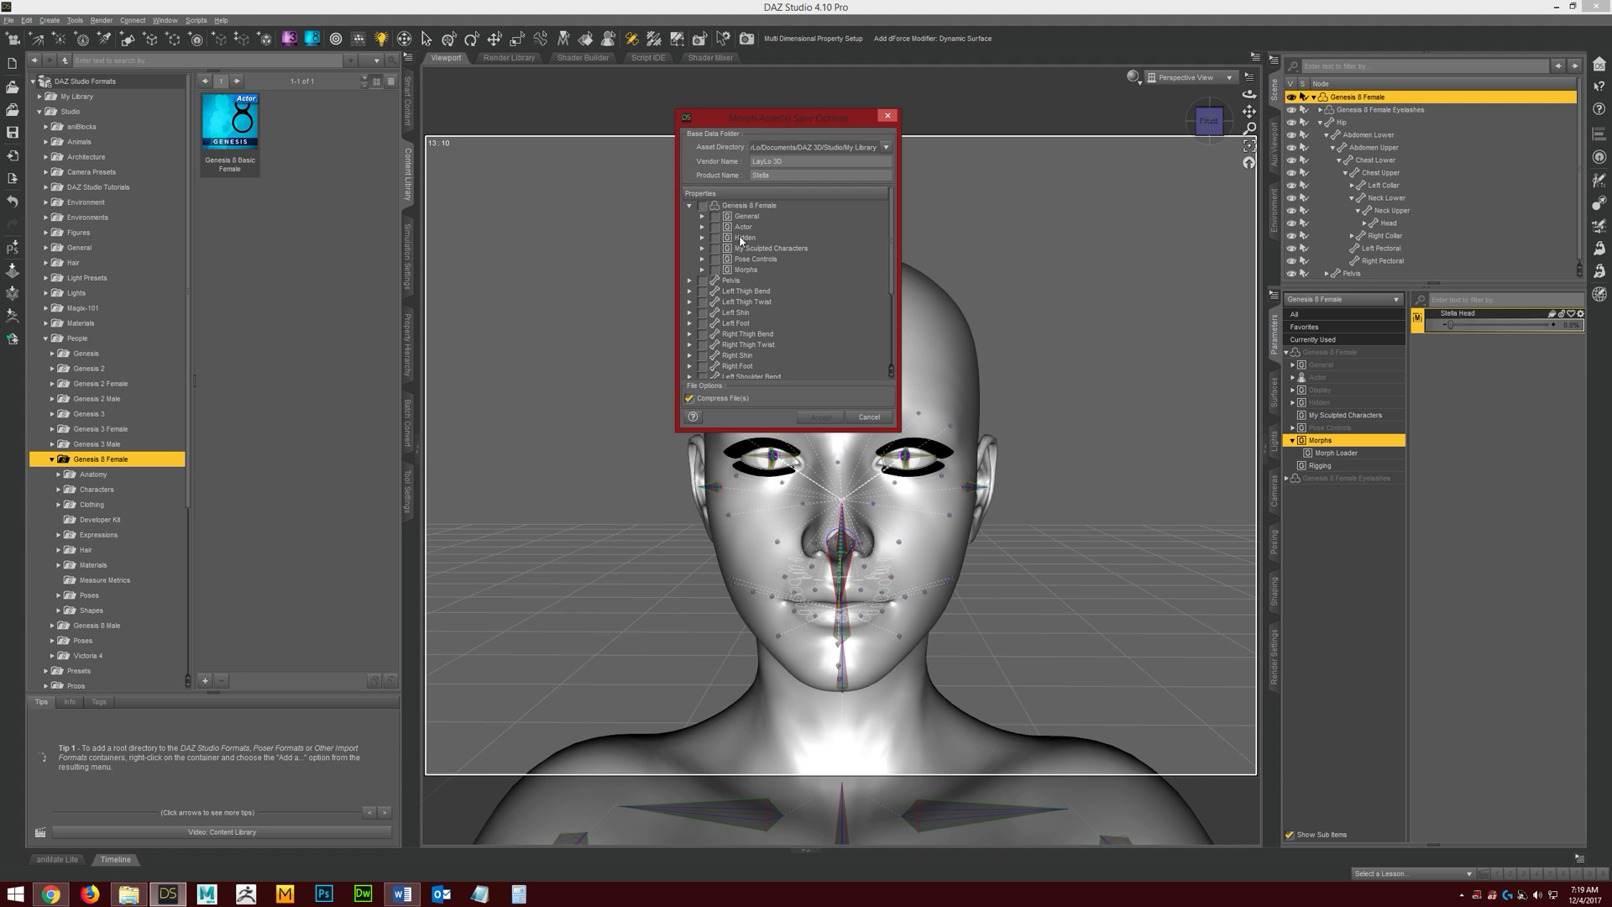
{"action": "left_click", "coordinate": [702, 270]}
{"action": "left_click", "coordinate": [715, 279]}
{"action": "left_click", "coordinate": [740, 291]}
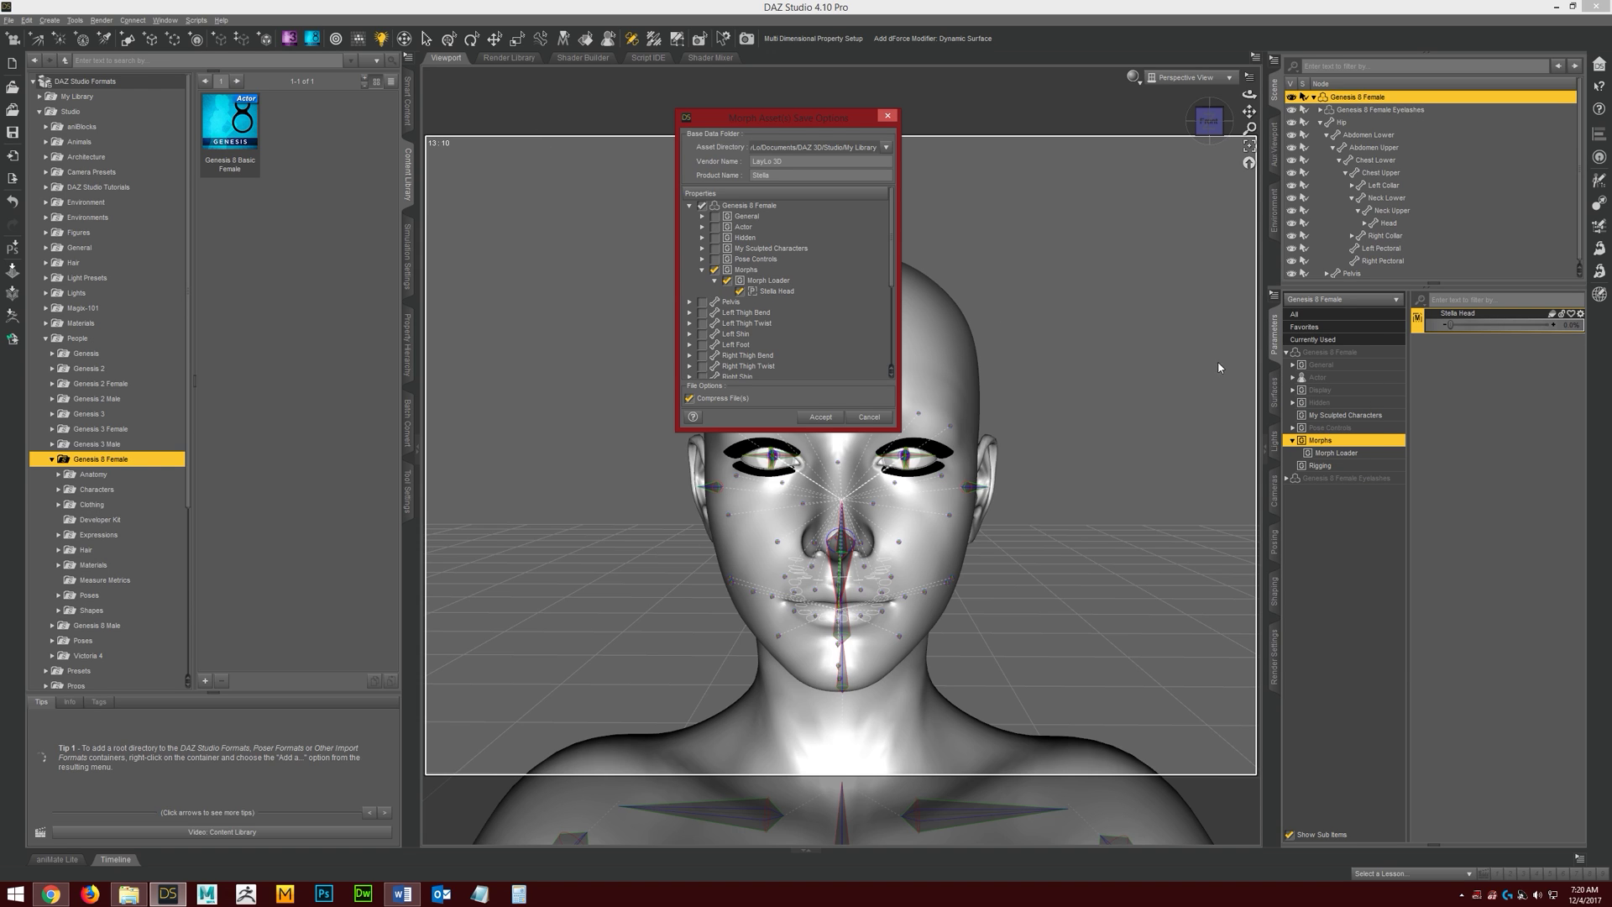
{"action": "left_click", "coordinate": [878, 416]}
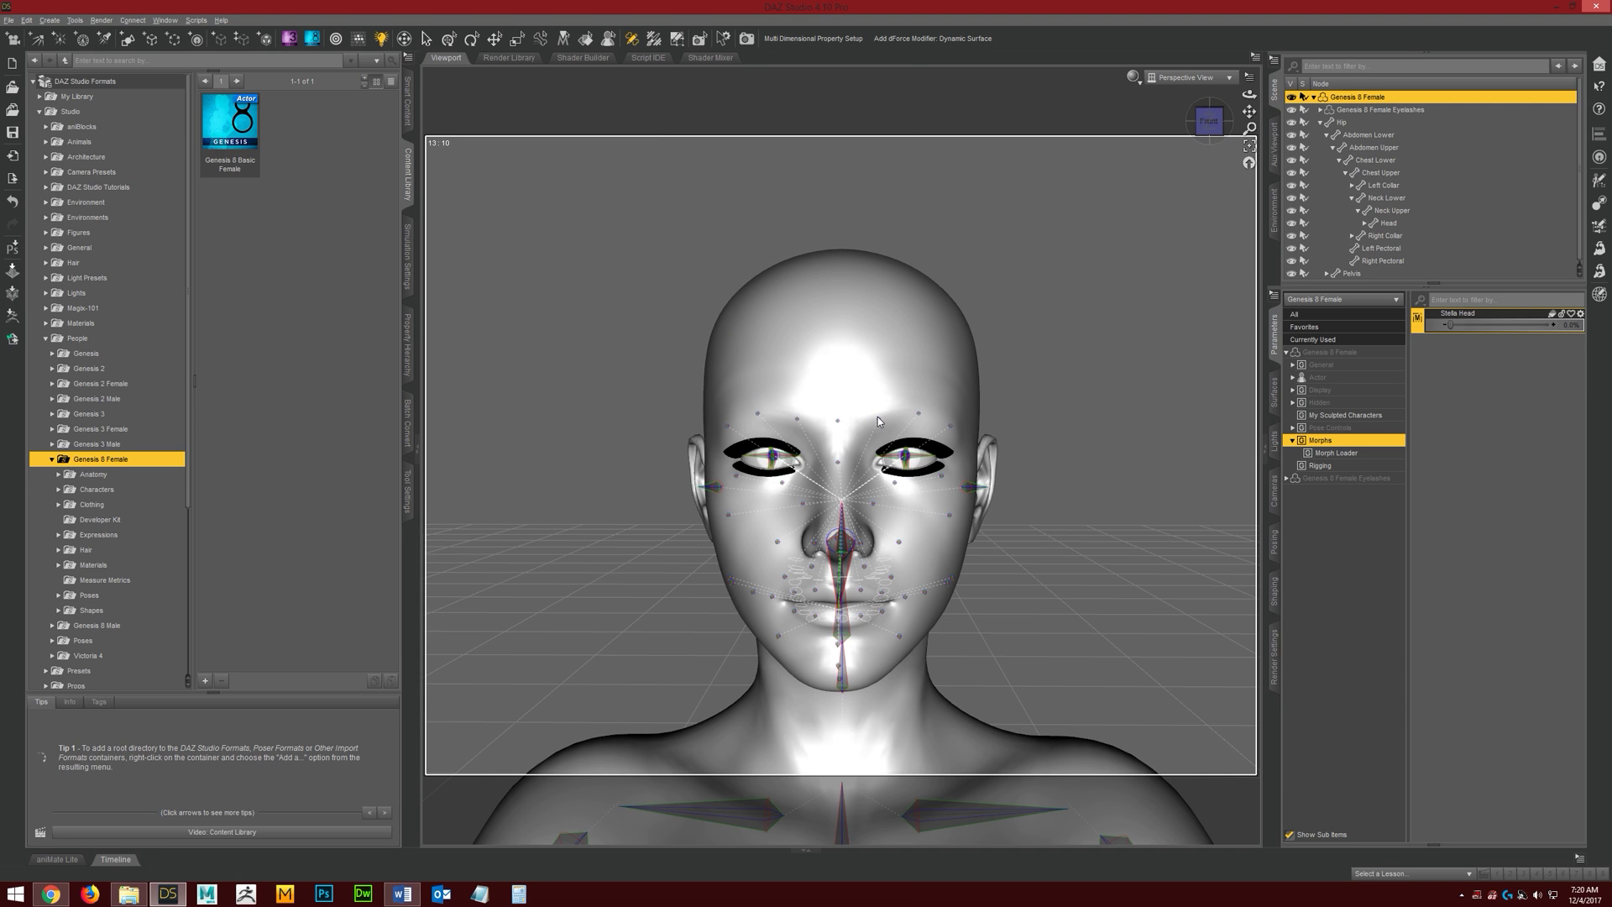